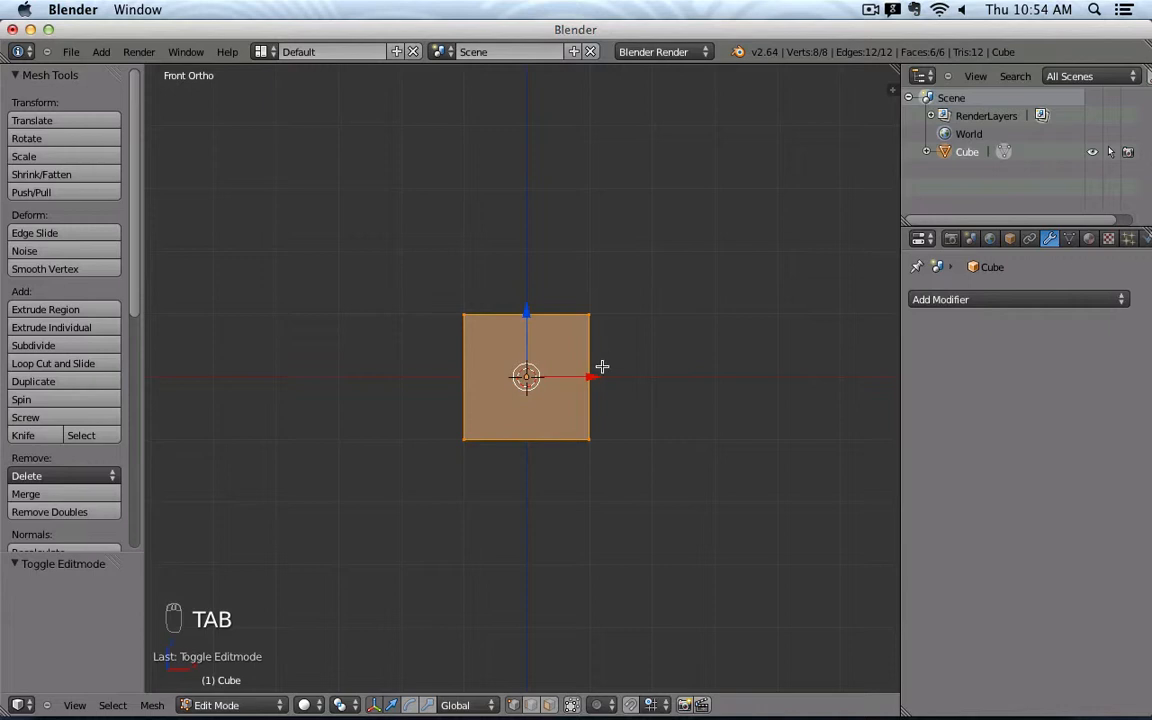
- Stretch the cube along the Y axis by a factor of about 5.3 in the right-side view
{"action": "scroll", "coordinate": [601, 372], "scroll_direction": "down", "scroll_amount": 2}
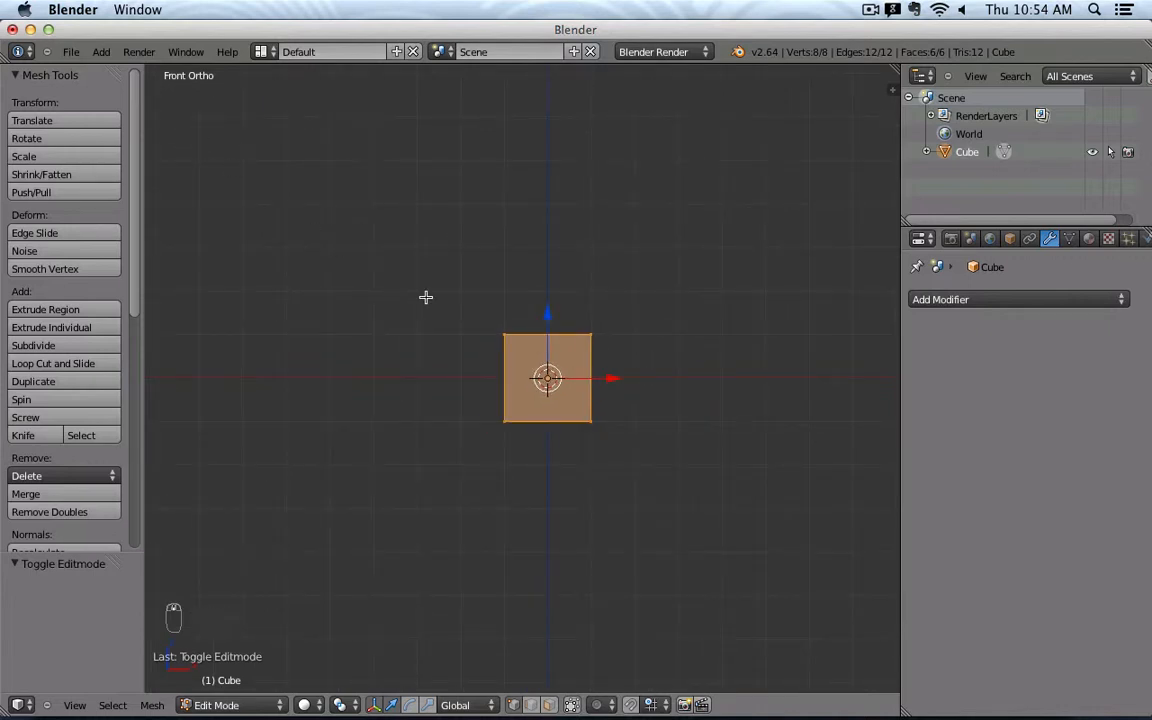
{"action": "key", "text": "KP_3"}
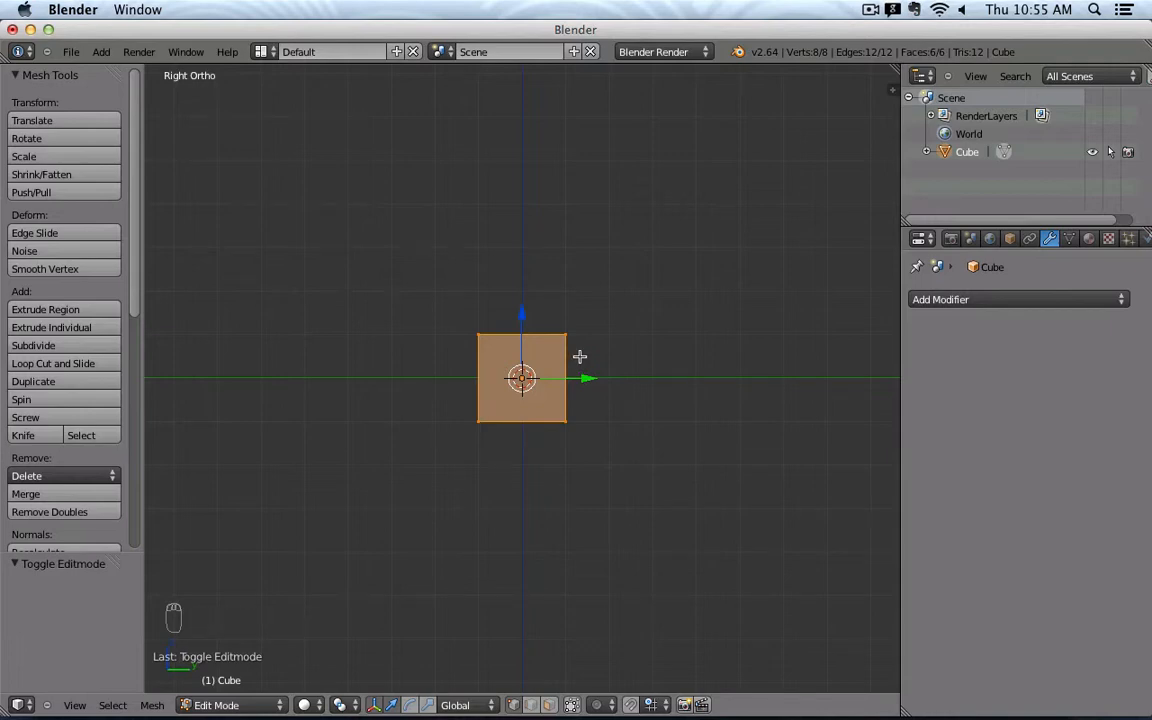
{"action": "key", "text": "s"}
{"action": "key", "text": "y"}
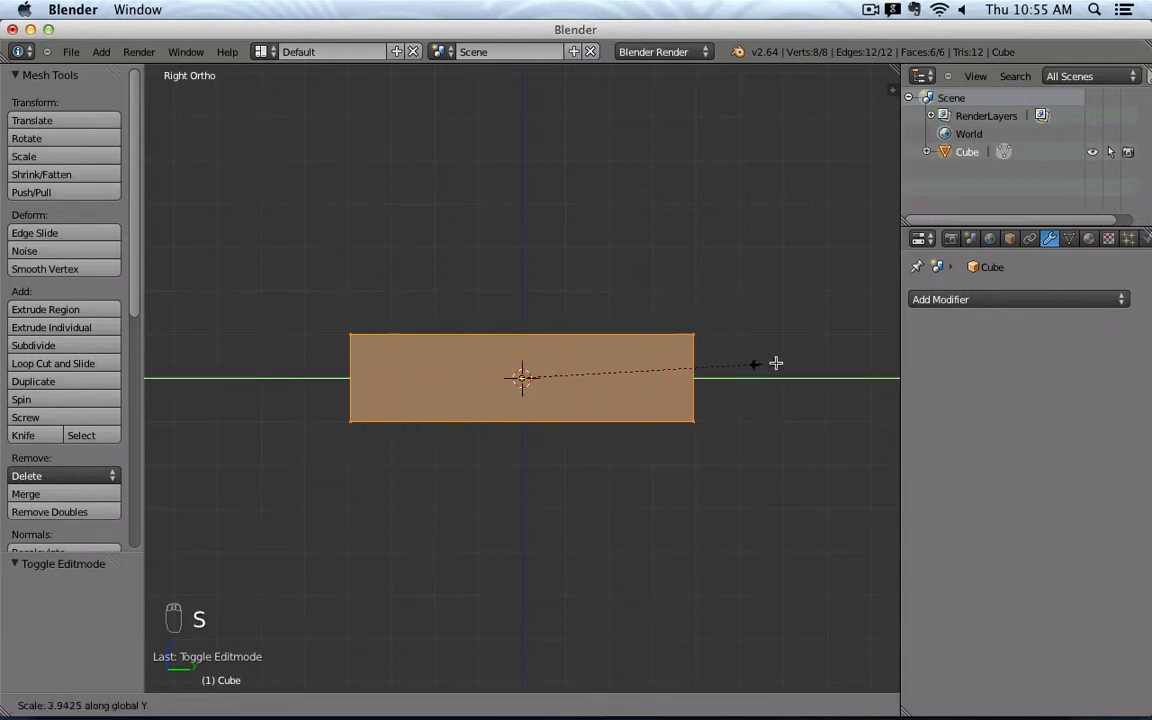
{"action": "left_click", "coordinate": [849, 351]}
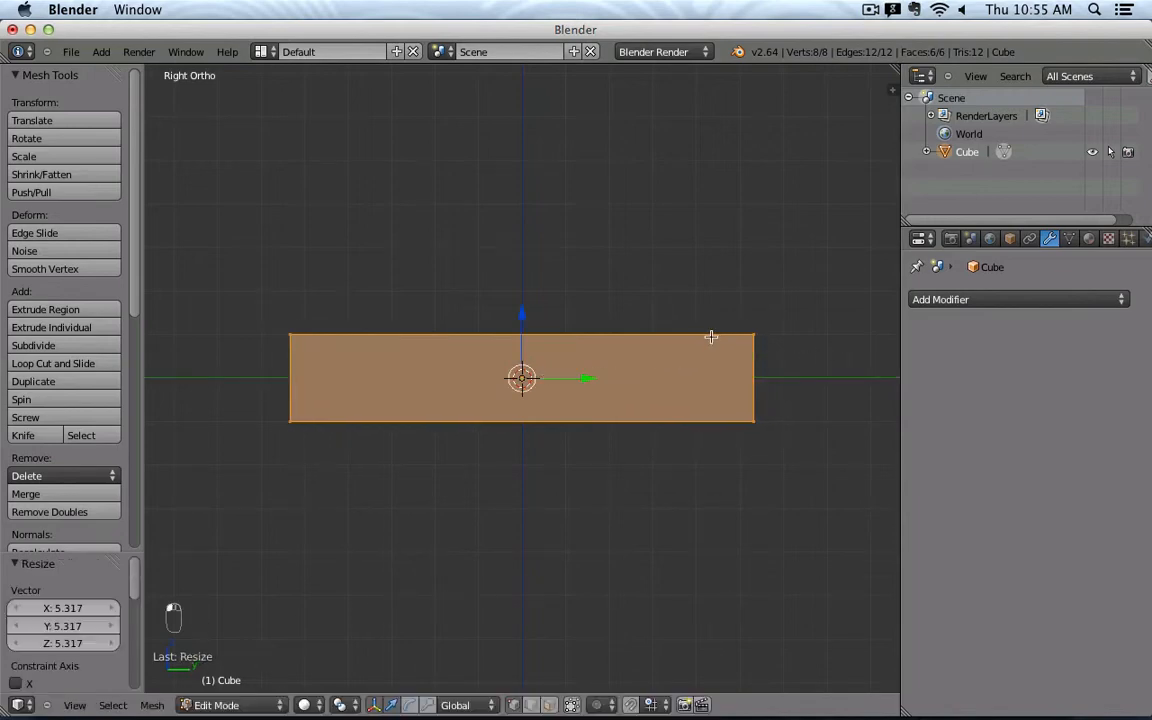
- Widen the block along the X axis by a factor of about 1.24 in the top view
{"action": "key", "text": "KP_7"}
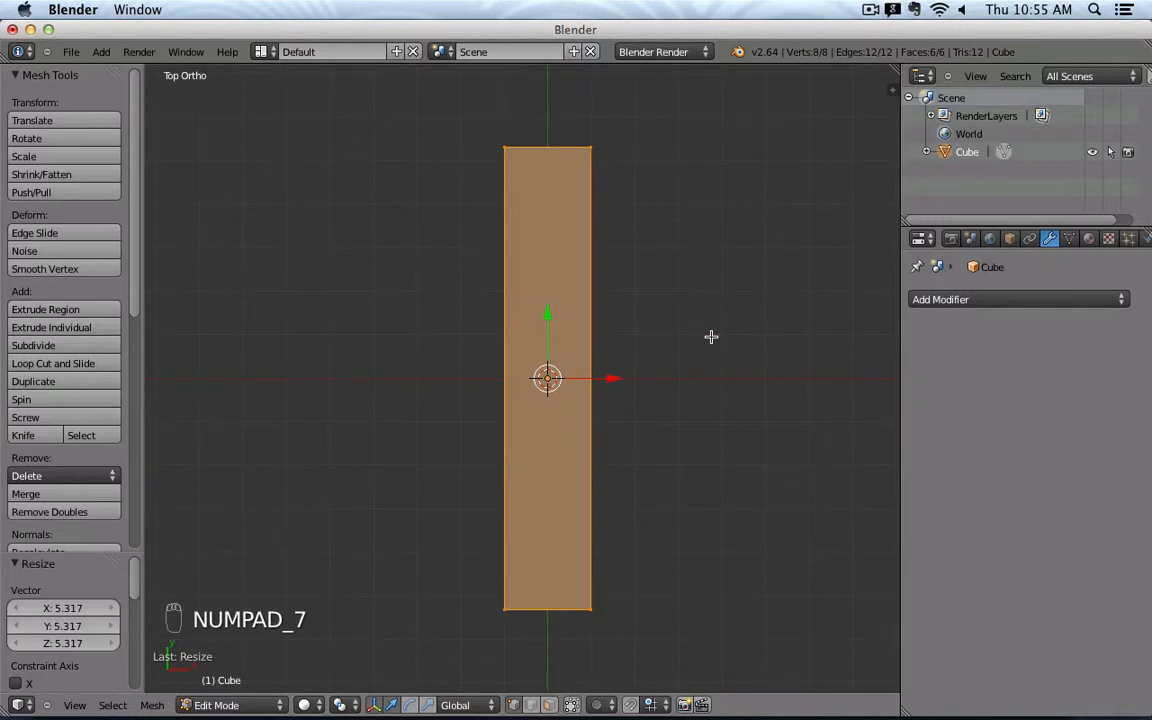
{"action": "key", "text": "s"}
{"action": "key", "text": "x"}
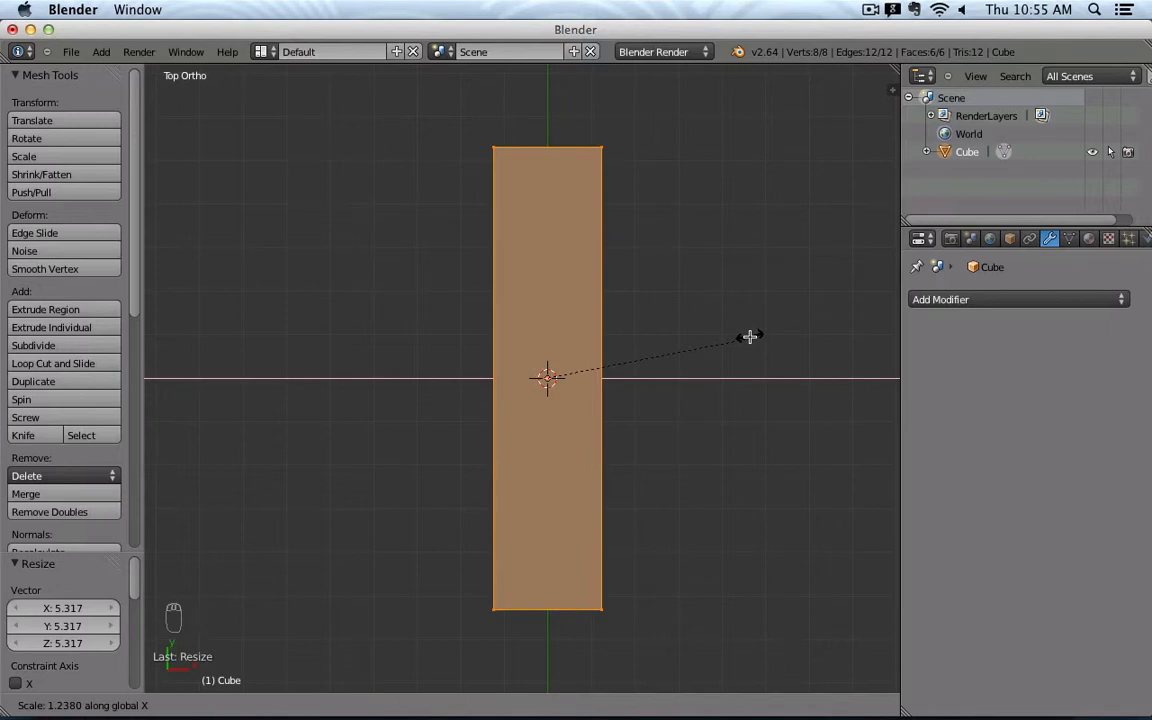
{"action": "left_click", "coordinate": [750, 337]}
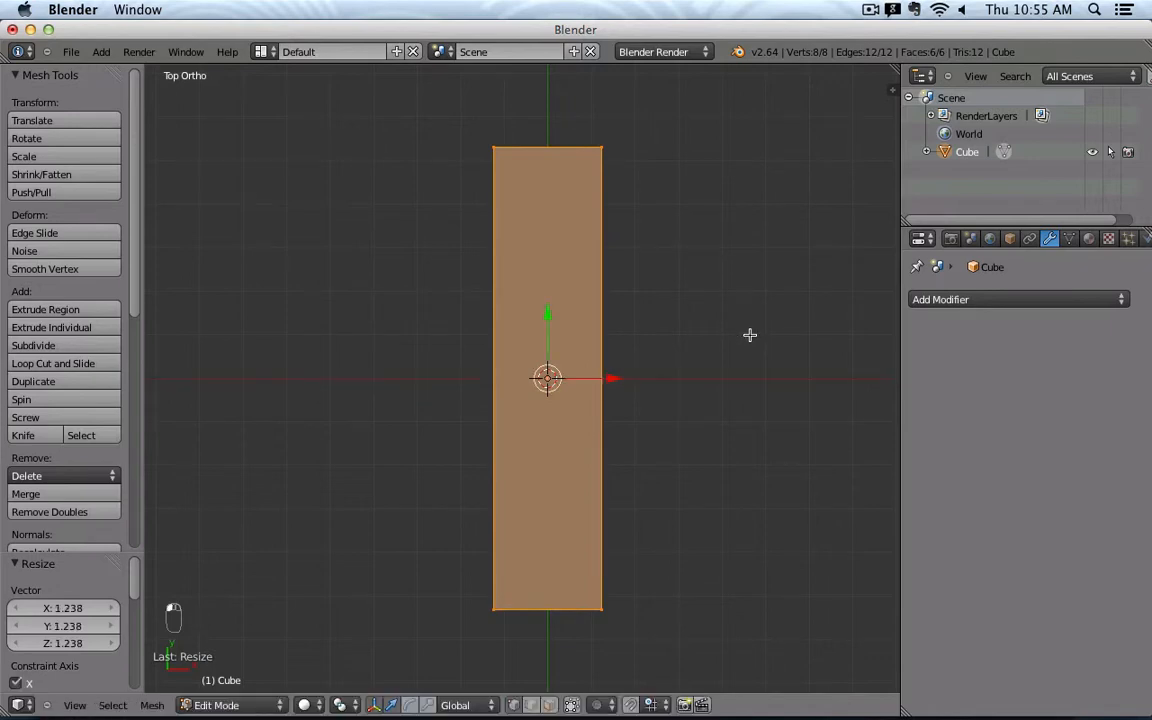
- Add two evenly spaced, unslid loop cuts across the block, dividing its length into three equal sections
{"action": "key", "text": "KP_3"}
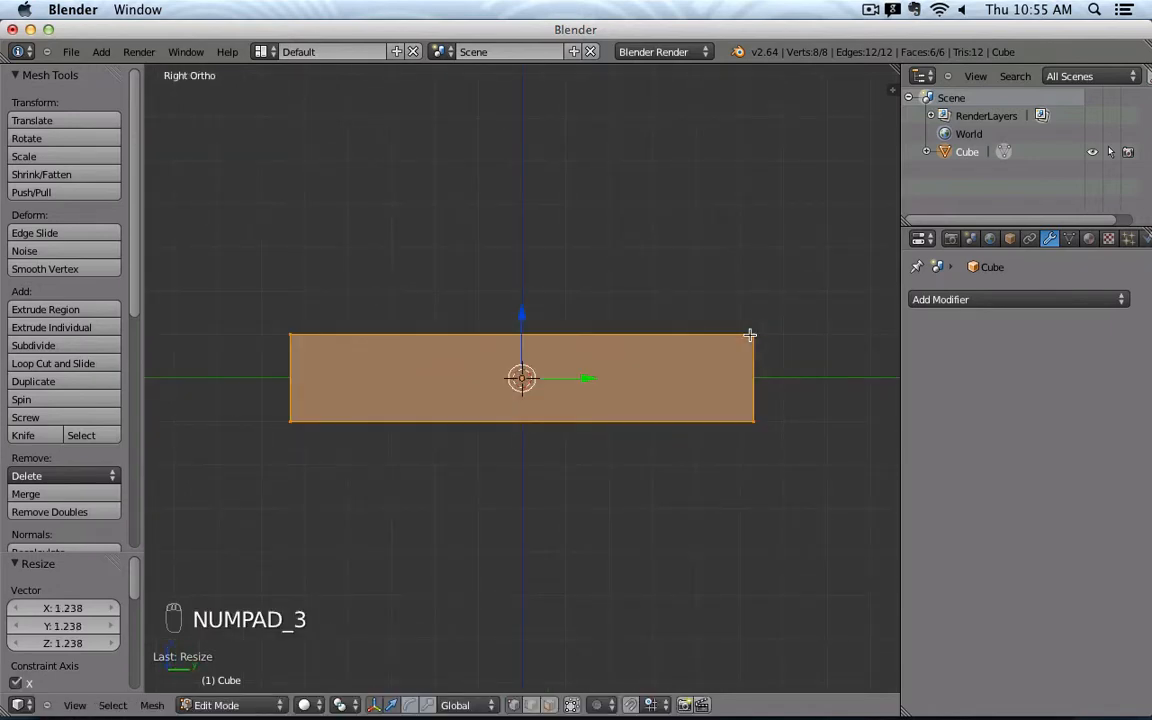
{"action": "key", "text": "a"}
{"action": "key", "text": "a"}
{"action": "middle_click_drag", "start_coordinate": [746, 332], "coordinate": [659, 378]}
{"action": "key", "text": "KP_3"}
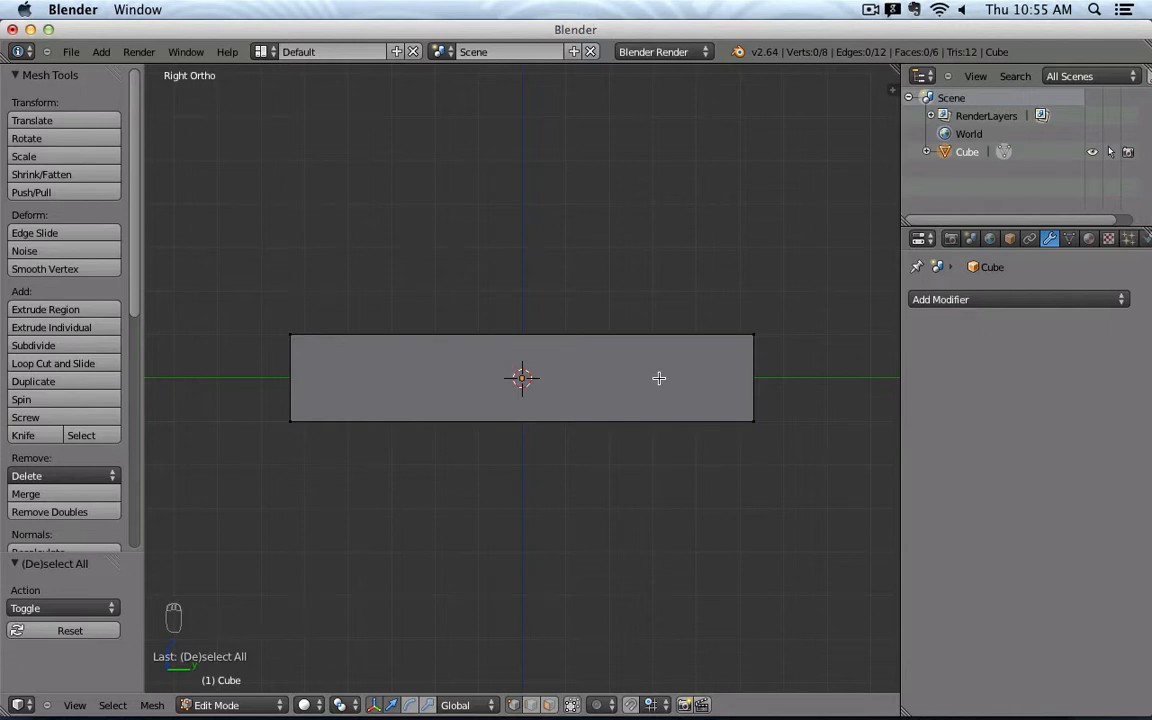
{"action": "left_click", "coordinate": [72, 364]}
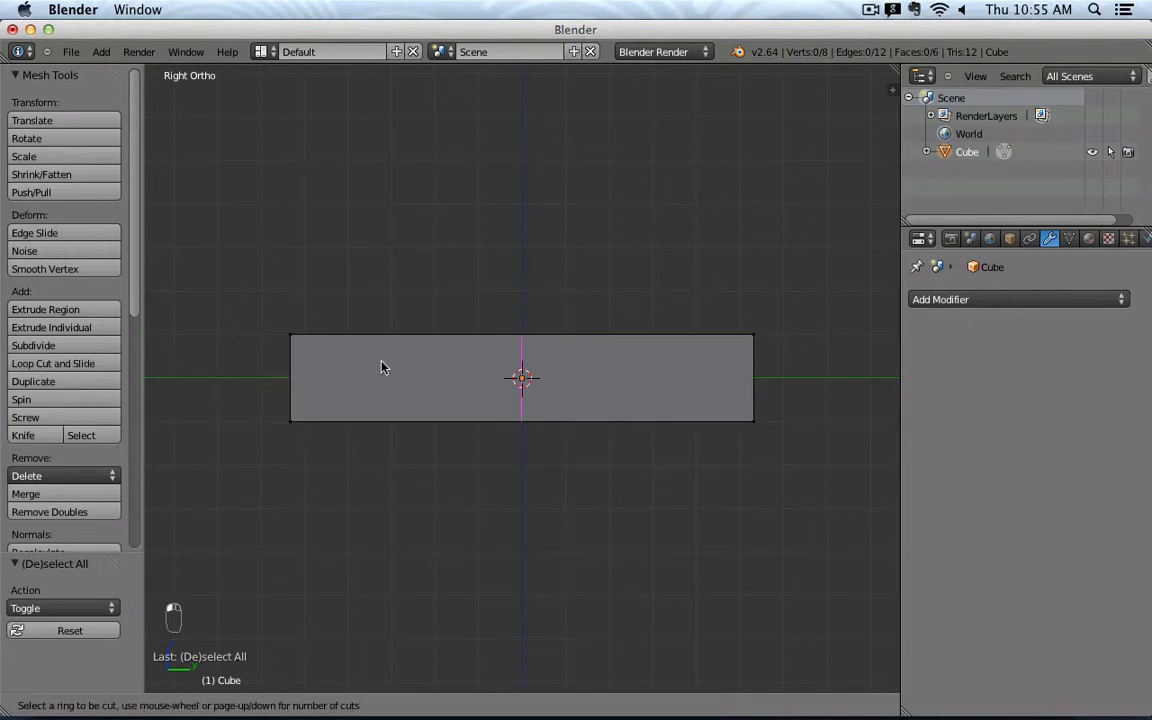
{"action": "key", "text": "Escape"}
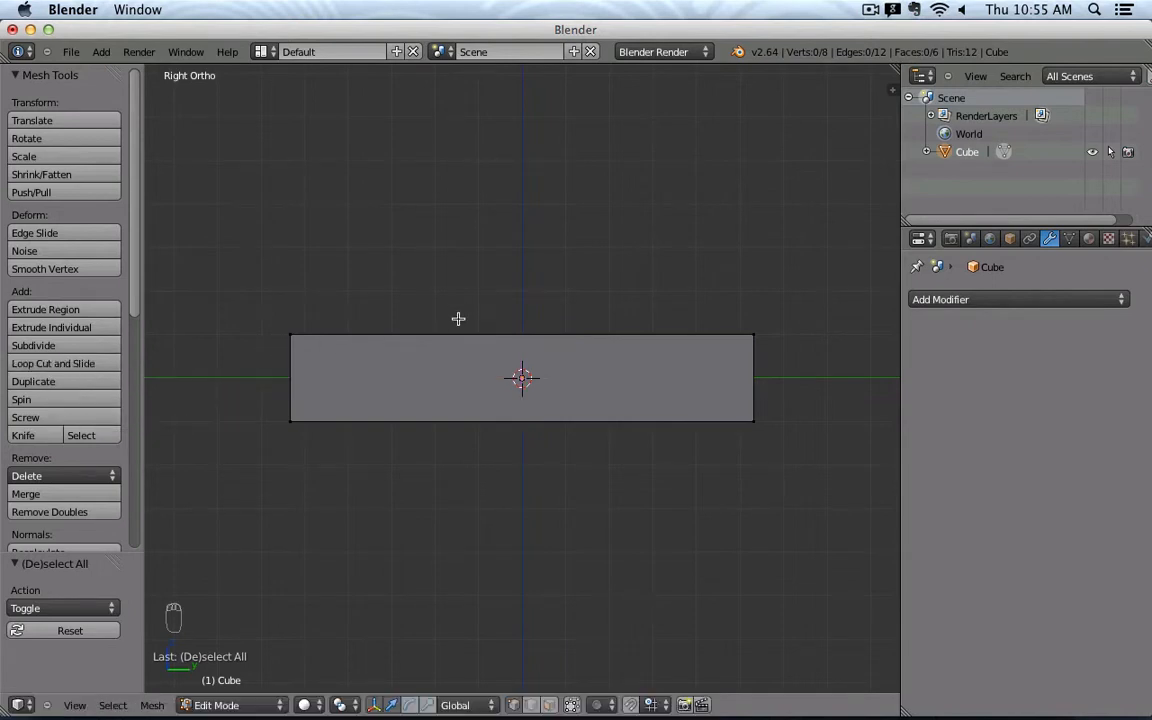
{"action": "key", "text": "ctrl+r"}
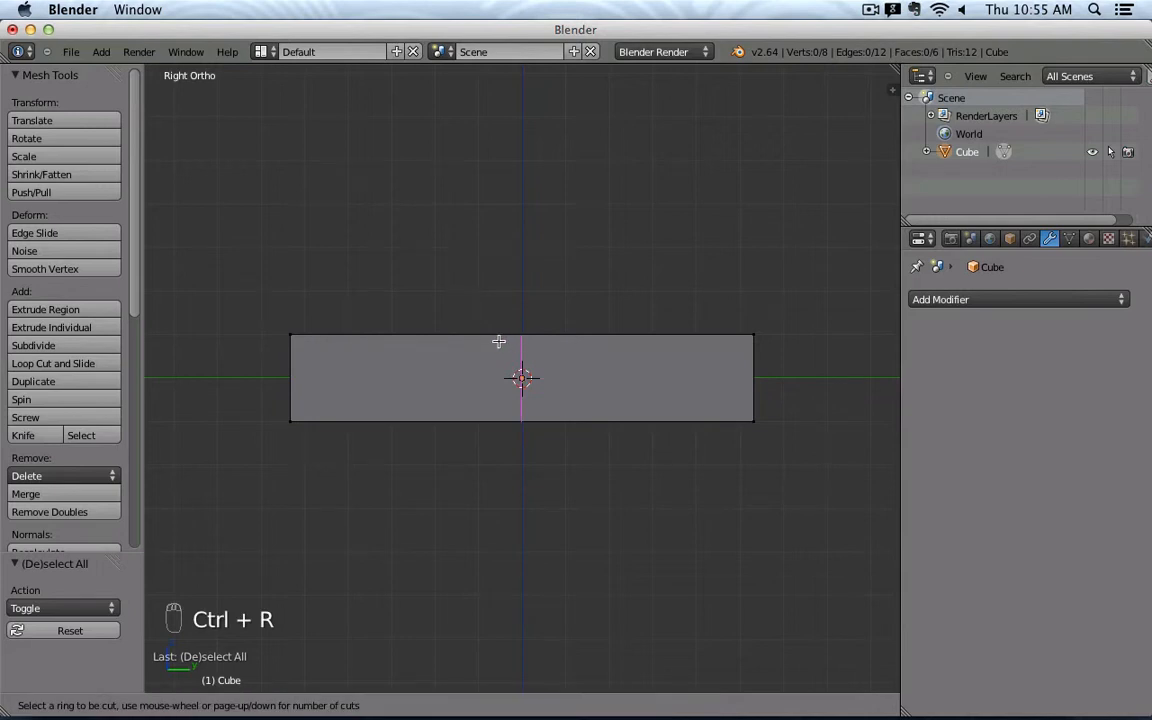
{"action": "scroll", "coordinate": [497, 341], "scroll_direction": "up", "scroll_amount": 1}
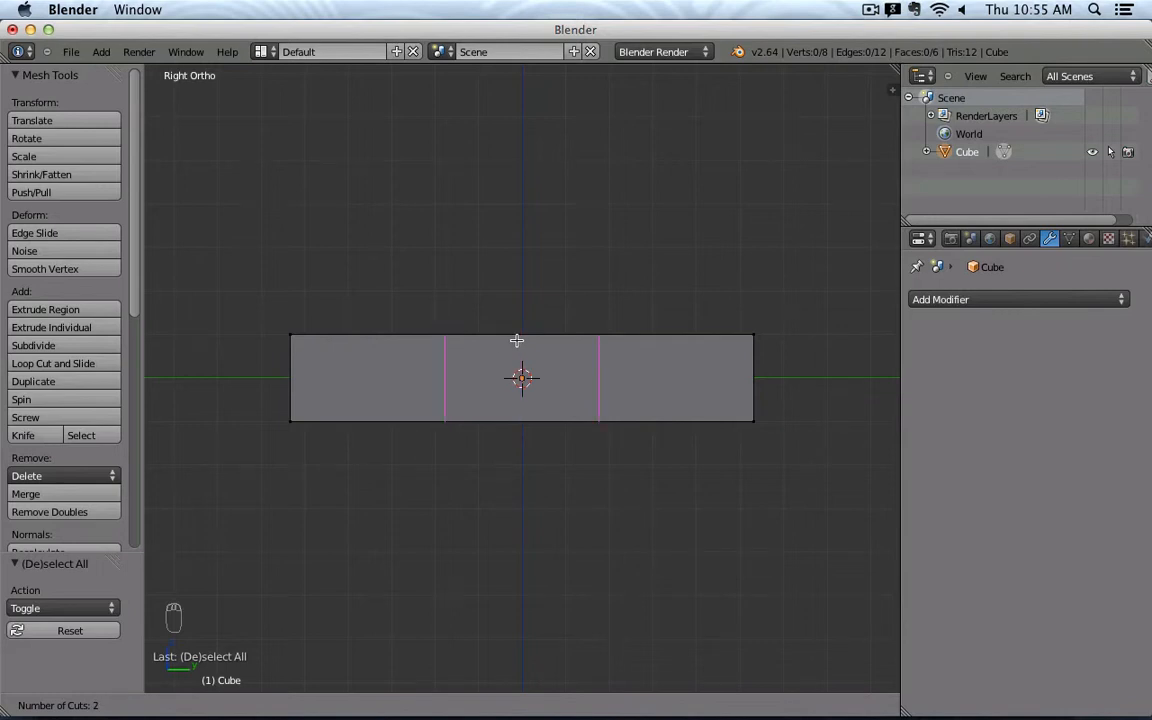
{"action": "left_click", "coordinate": [517, 340]}
{"action": "right_click", "coordinate": [517, 340]}
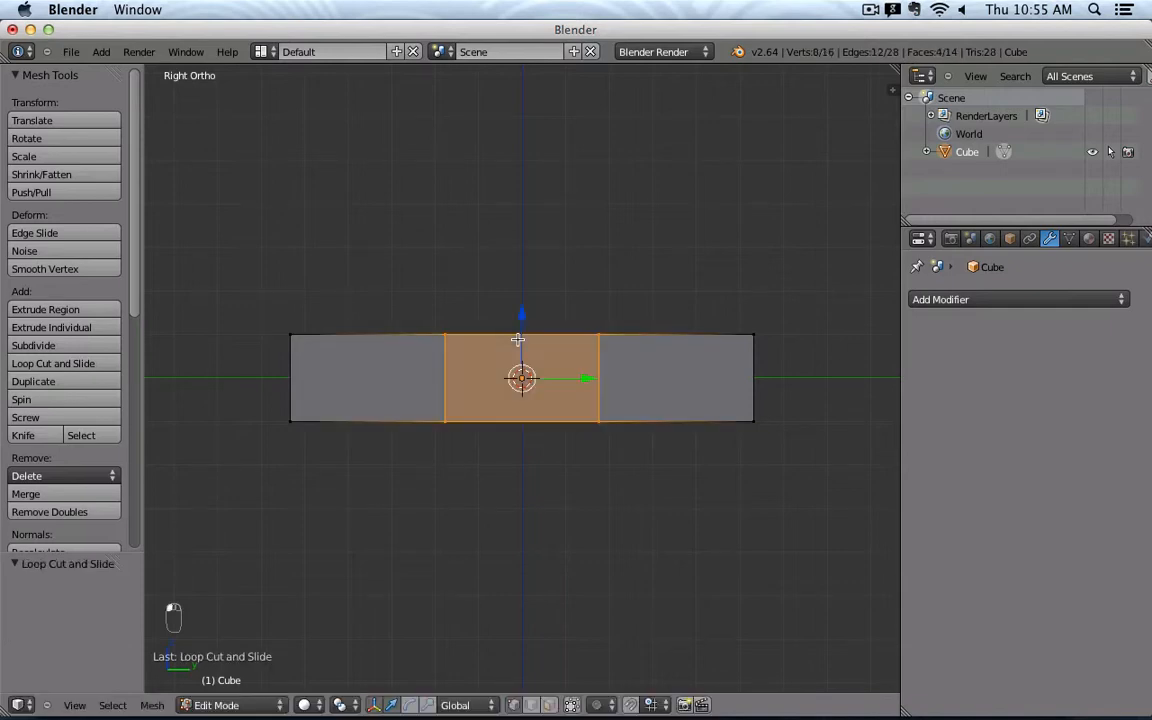
- Turn off limiting selection to visible geometry, keeping the solid shading
{"action": "key", "text": "z"}
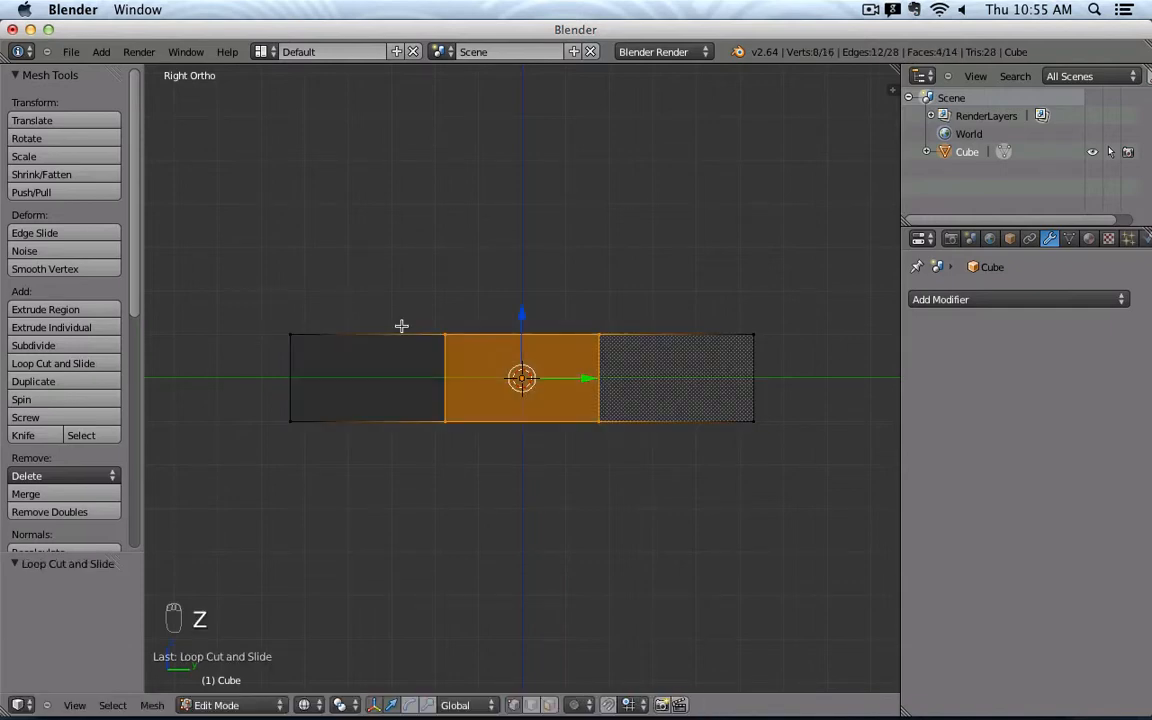
{"action": "key", "text": "z"}
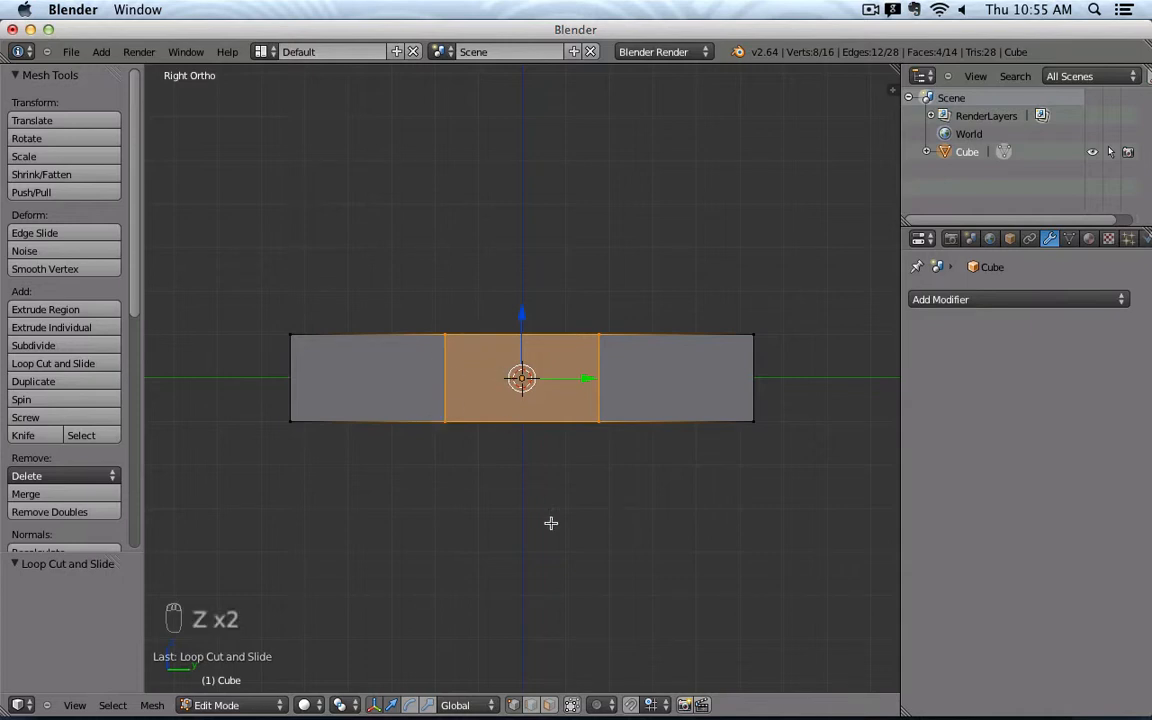
{"action": "left_click", "coordinate": [572, 705]}
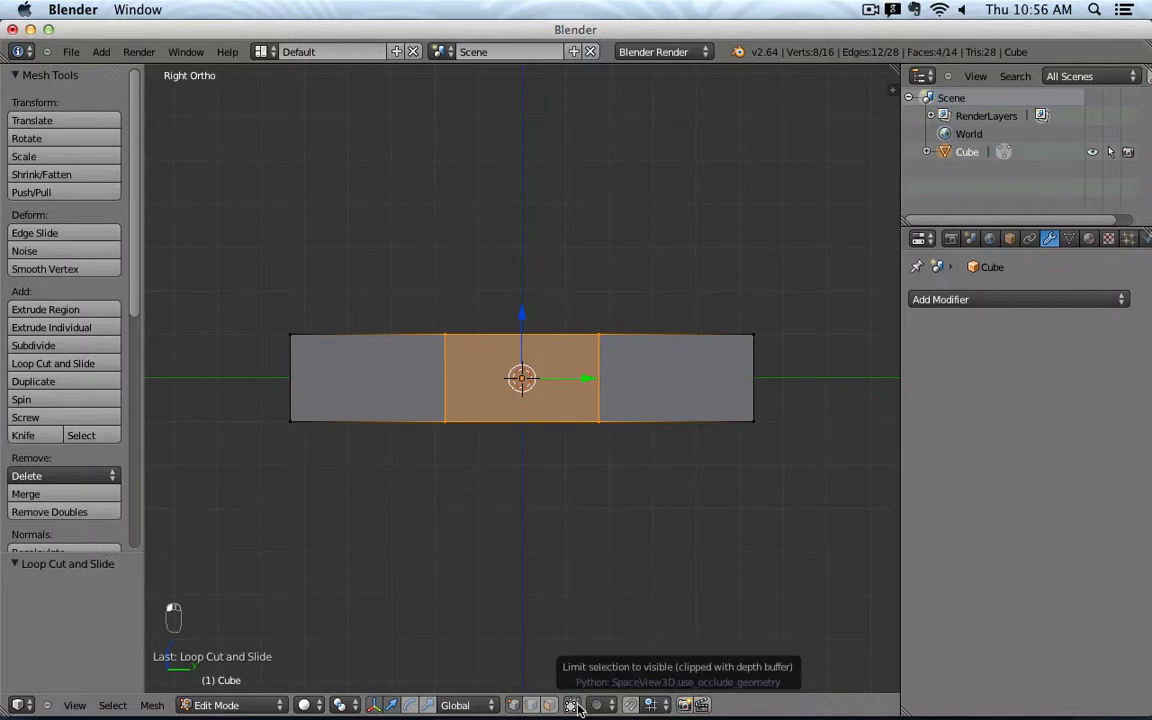
- Raise all underside vertices except those at the positive Y end by about 0.74 along Z
{"action": "key", "text": "a"}
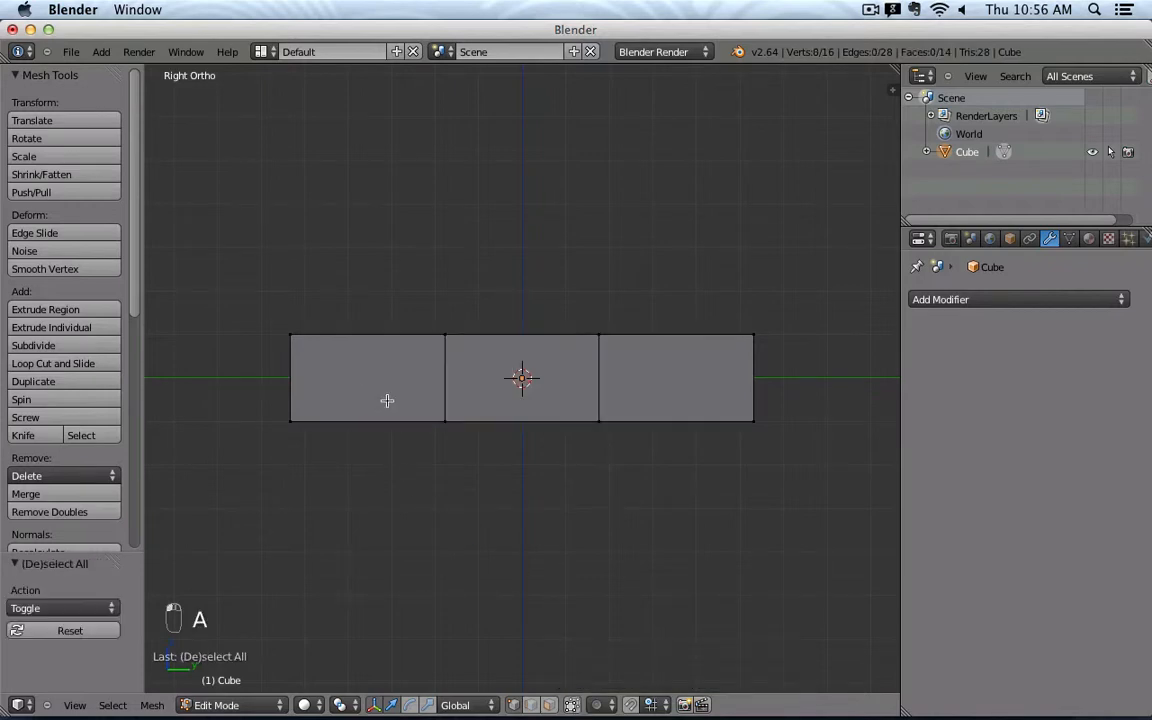
{"action": "key", "text": "b"}
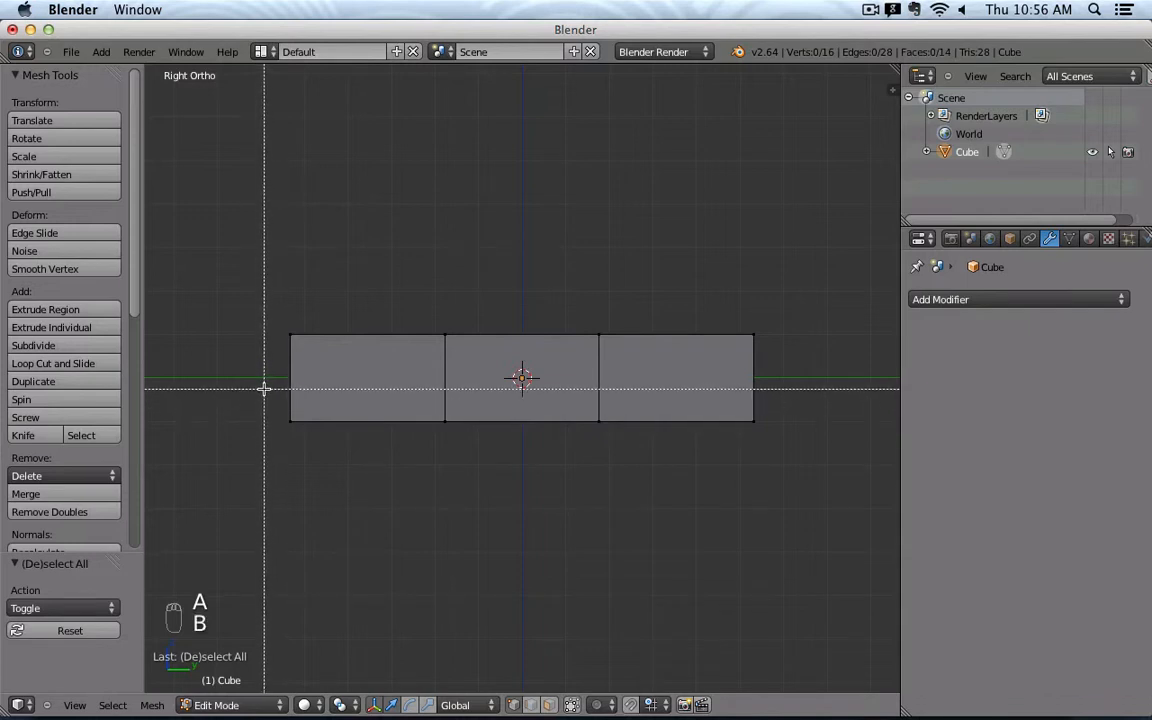
{"action": "left_click_drag", "start_coordinate": [260, 385], "coordinate": [635, 440]}
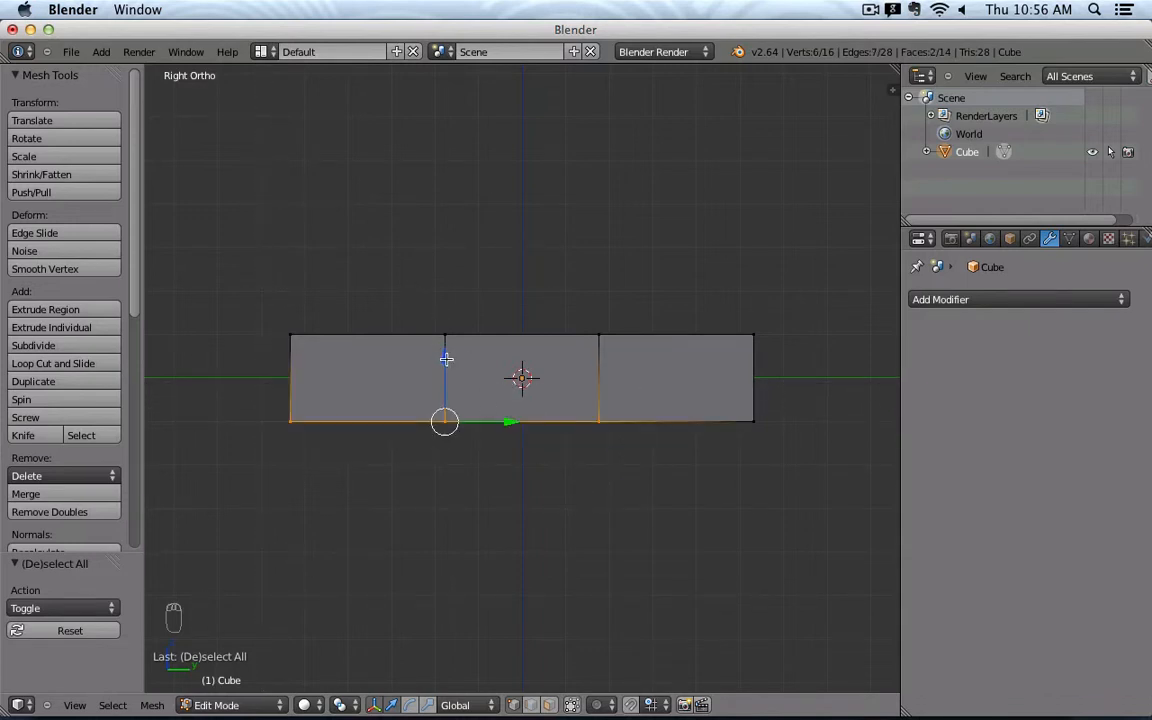
{"action": "key", "text": "g"}
{"action": "key", "text": "z"}
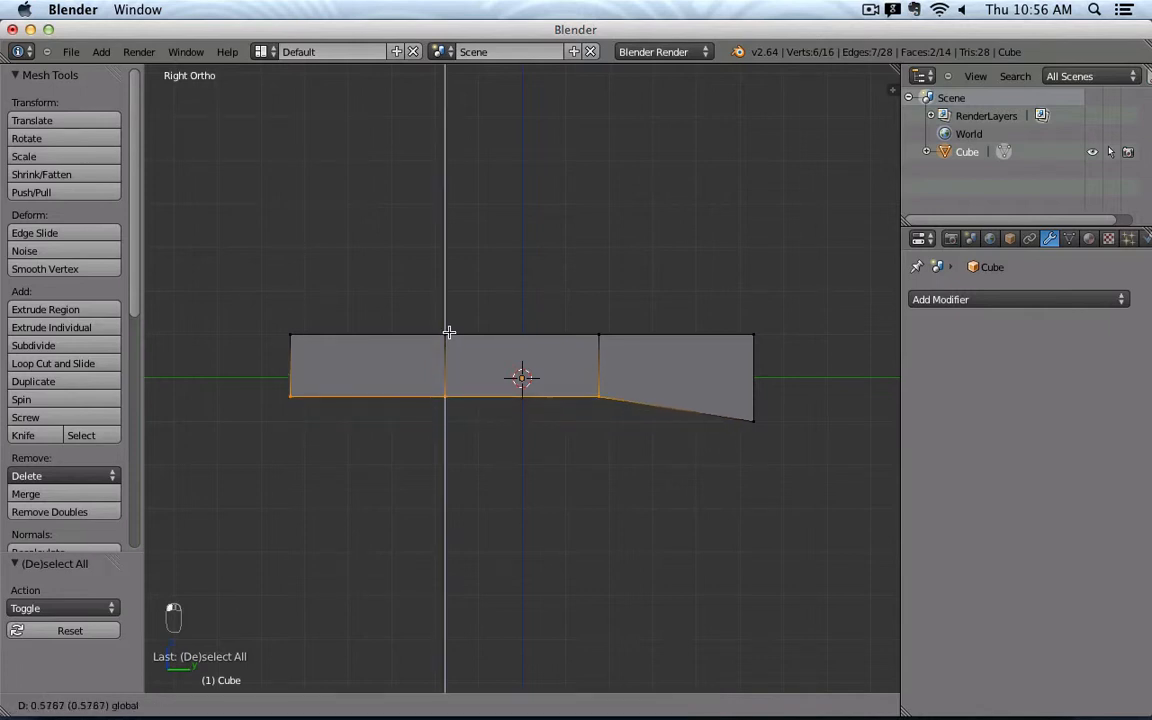
{"action": "left_click", "coordinate": [451, 326]}
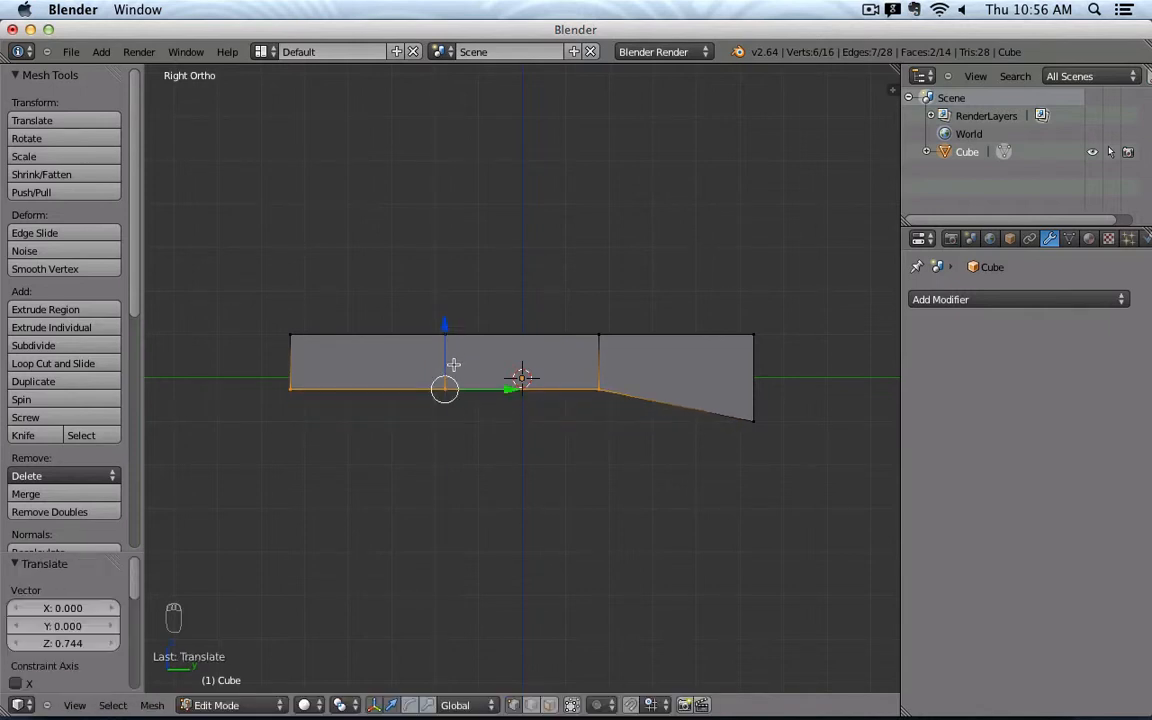
- Raise the underside vertices of the two middle loops by about 0.19 along Z, then clear the selection
{"action": "key", "text": "a"}
{"action": "key", "text": "b"}
{"action": "left_click_drag", "start_coordinate": [421, 370], "coordinate": [616, 396]}
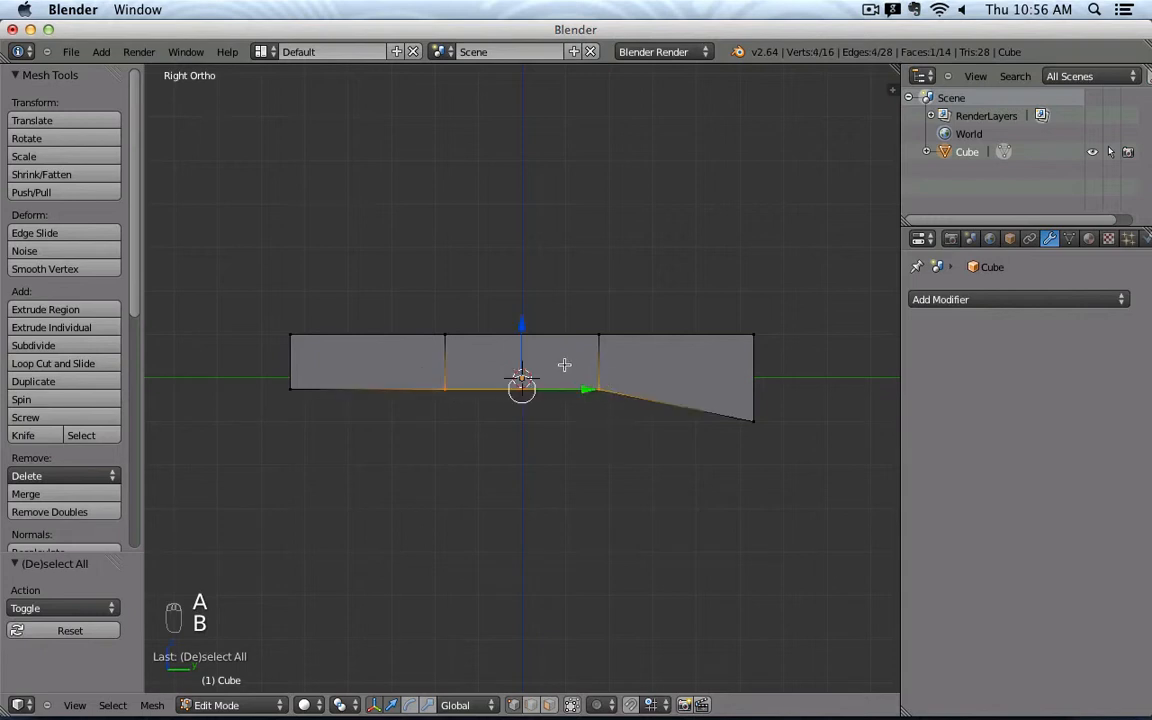
{"action": "key", "text": "g"}
{"action": "key", "text": "z"}
{"action": "left_click", "coordinate": [523, 321]}
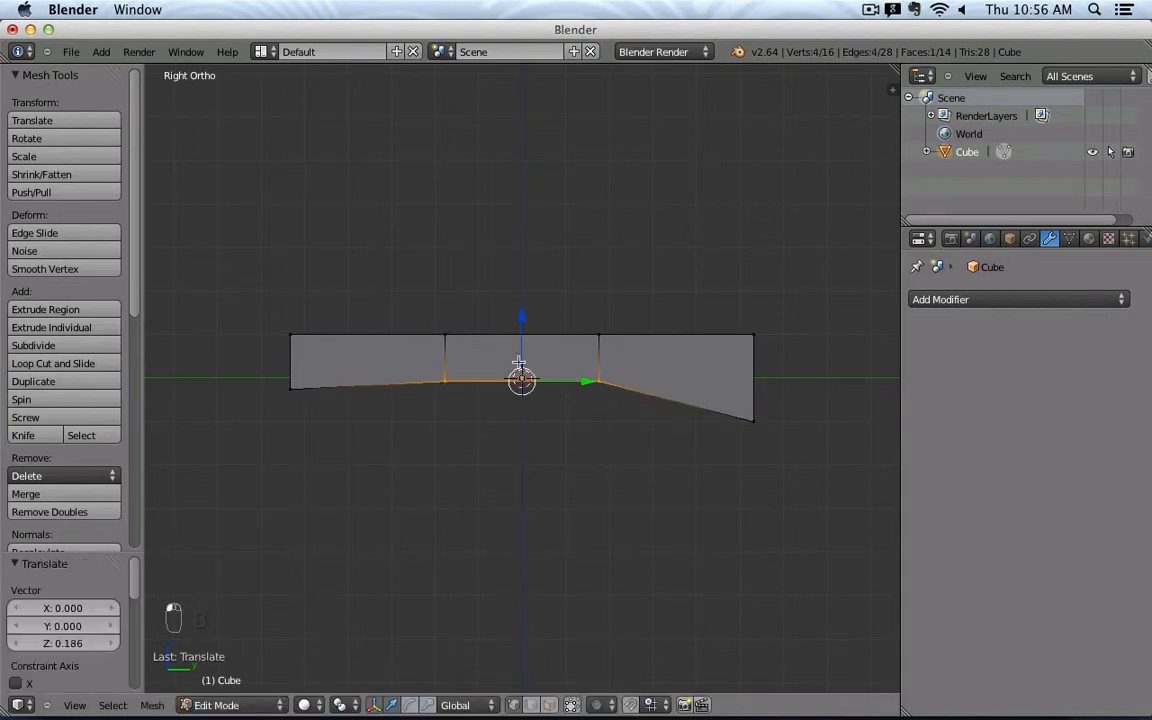
{"action": "key", "text": "a"}
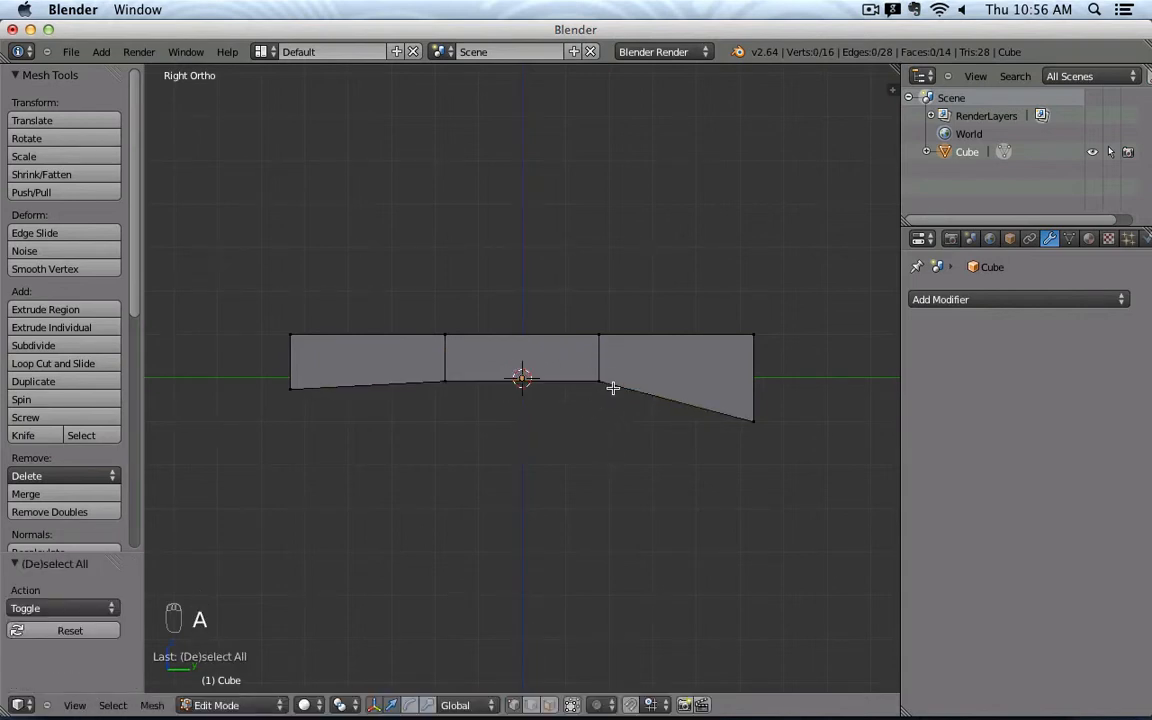
- Add one centred loop cut running lengthwise along the block, without sliding it
{"action": "middle_click_drag", "start_coordinate": [612, 388], "coordinate": [678, 433]}
{"action": "key", "text": "KP_7"}
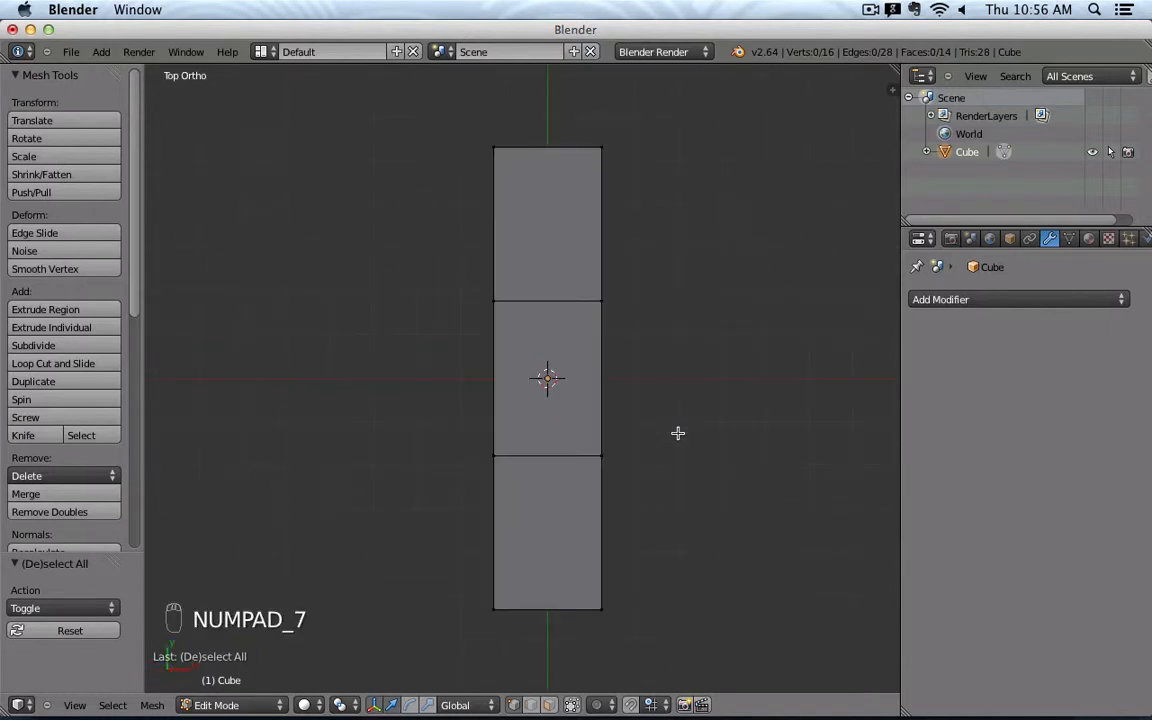
{"action": "key", "text": "ctrl+r"}
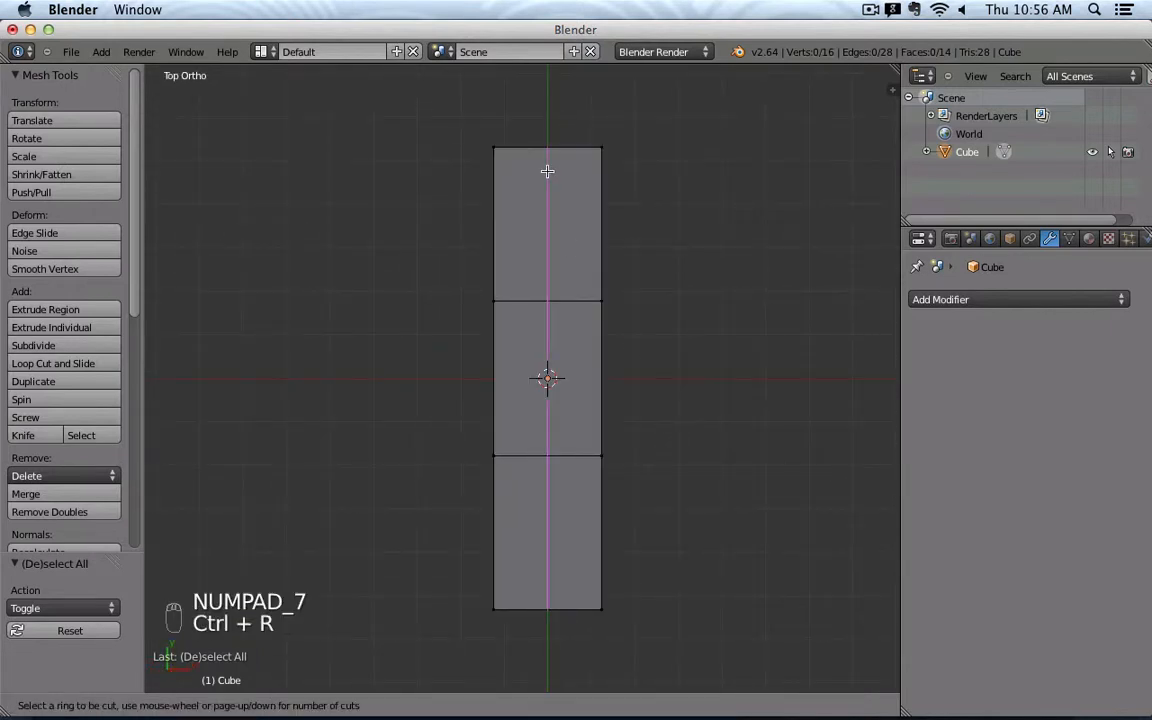
{"action": "left_click", "coordinate": [549, 164]}
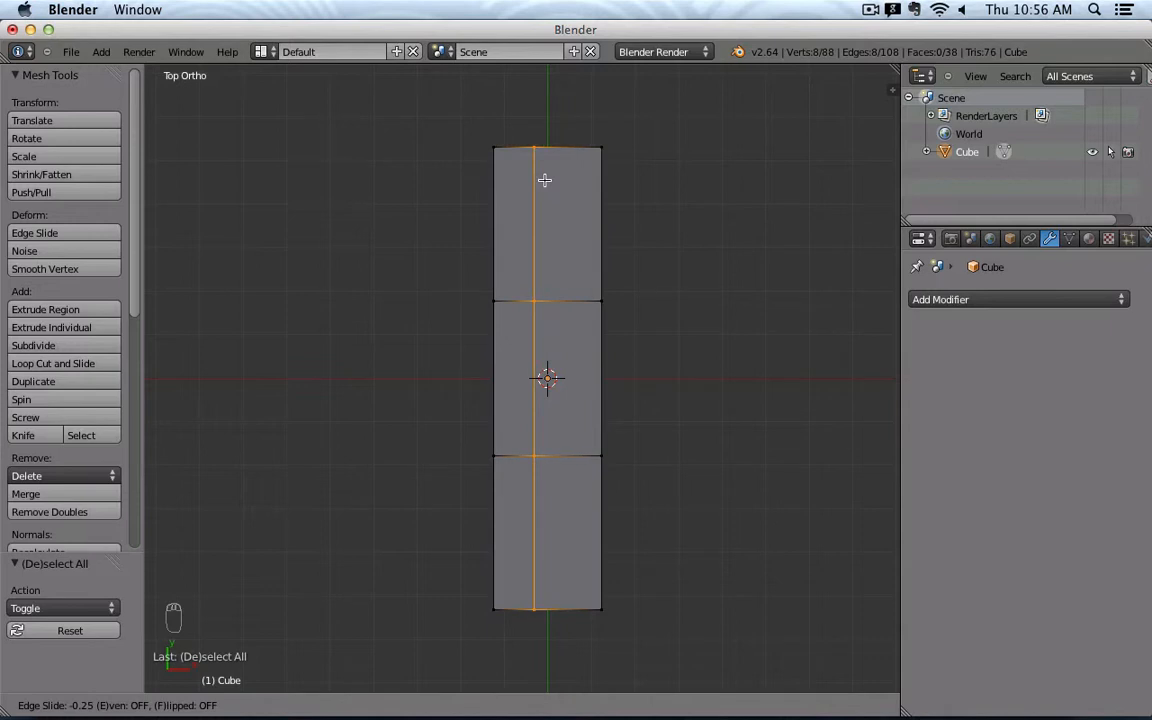
{"action": "right_click", "coordinate": [544, 180]}
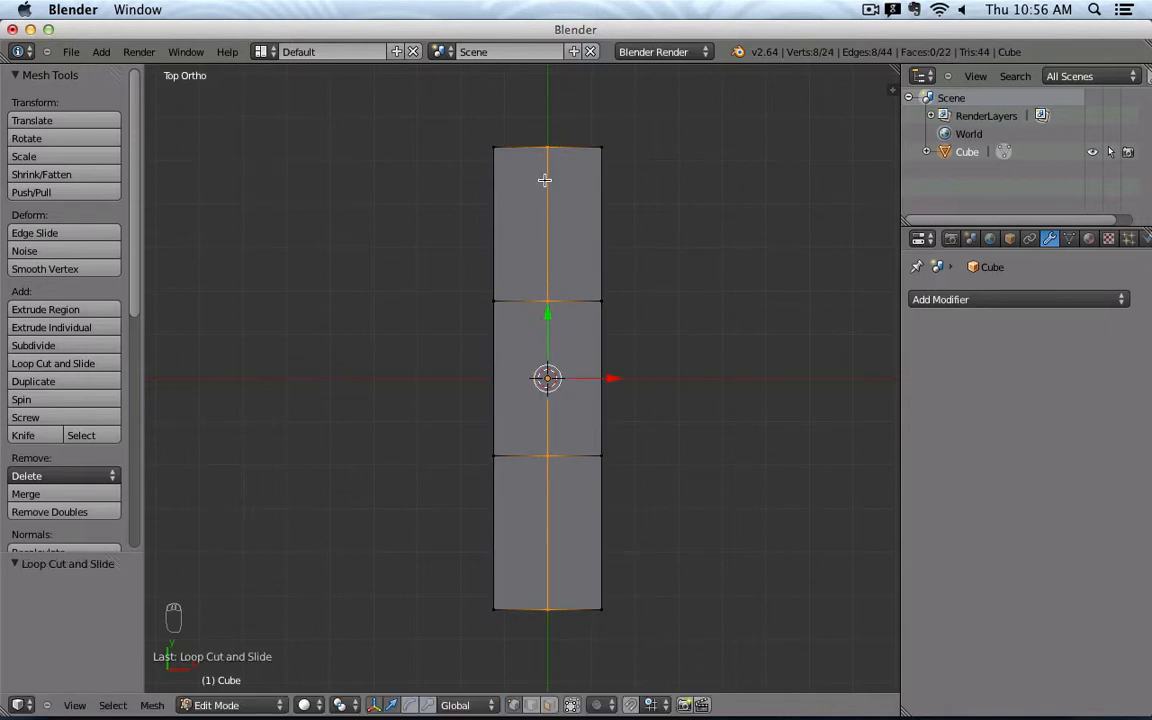
- In wireframe, move the centre vertices at the positive Y end outward by about 0.17 along Y
{"action": "key", "text": "z"}
{"action": "key", "text": "a"}
{"action": "key", "text": "b"}
{"action": "left_click_drag", "start_coordinate": [540, 138], "coordinate": [567, 168]}
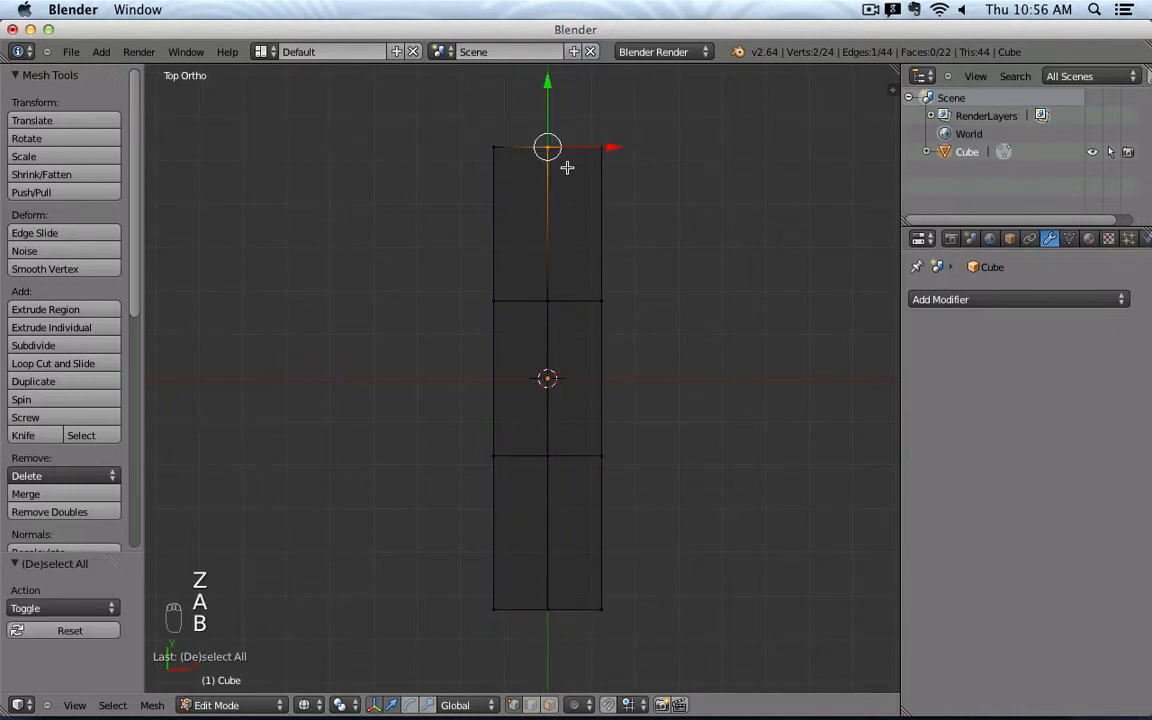
{"action": "key", "text": "g"}
{"action": "key", "text": "y"}
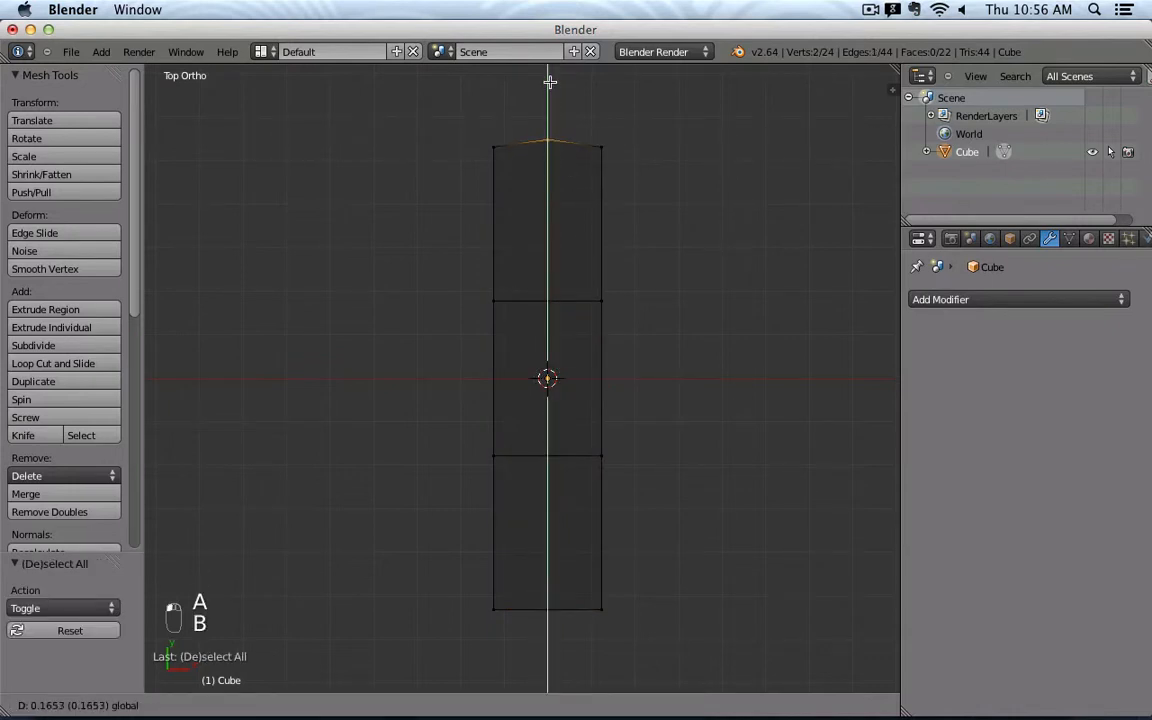
{"action": "left_click", "coordinate": [548, 80]}
- Move the centre vertices at the negative Y end outward by about 0.27 along Y
{"action": "key", "text": "a"}
{"action": "key", "text": "b"}
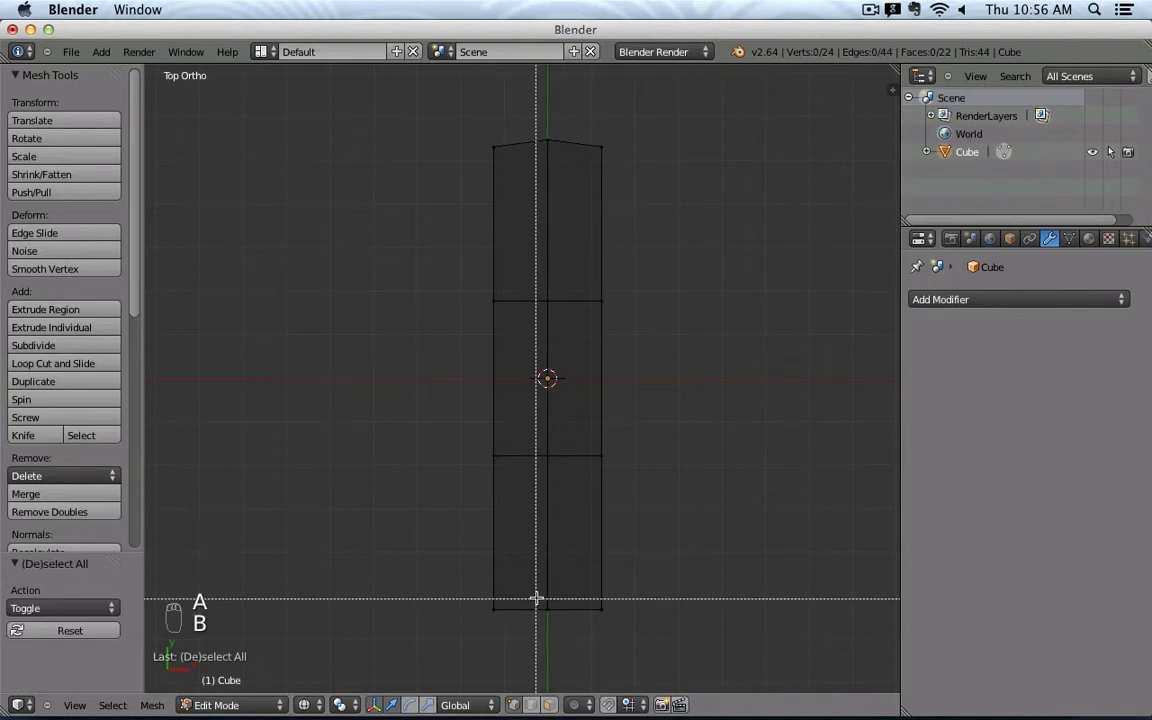
{"action": "left_click_drag", "start_coordinate": [536, 598], "coordinate": [555, 620]}
{"action": "key", "text": "g"}
{"action": "key", "text": "y"}
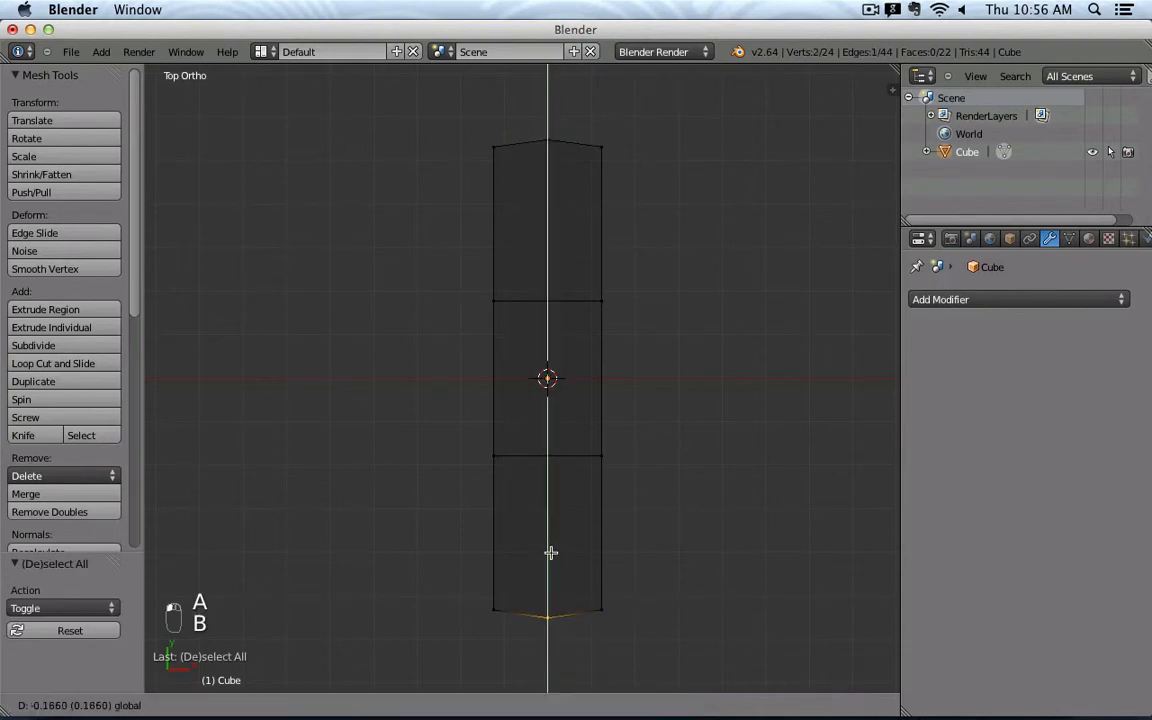
{"action": "left_click", "coordinate": [552, 554]}
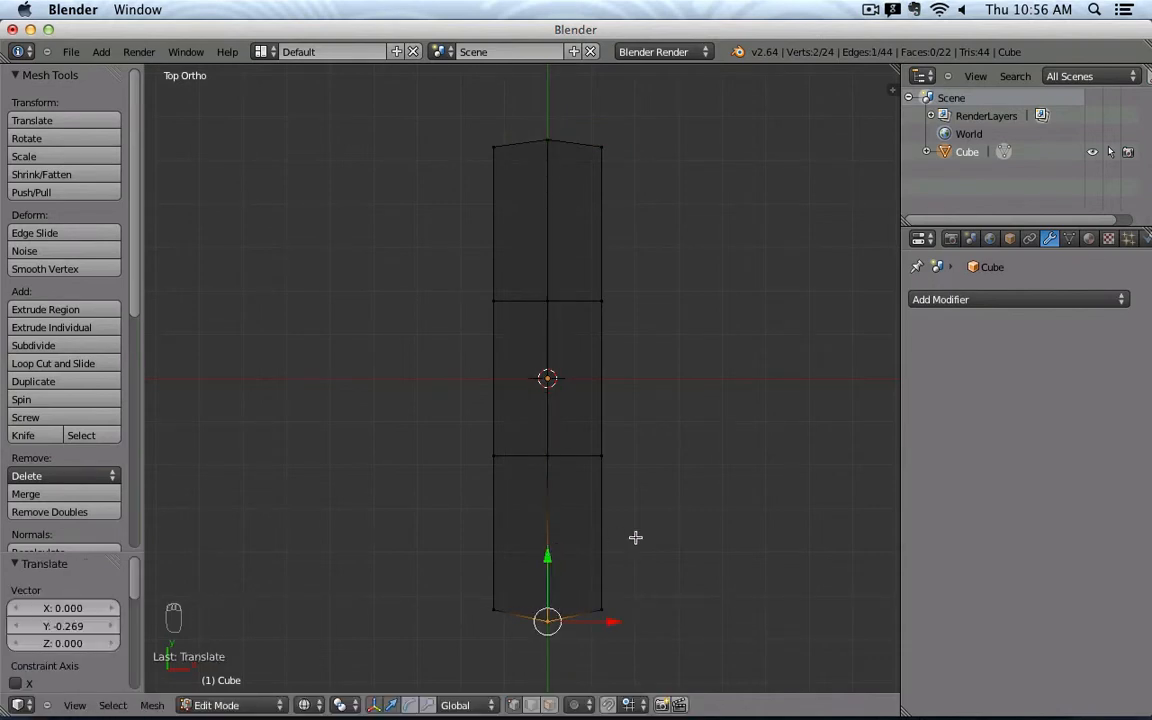
- Return to Object Mode with solid shading and view the whole block at an angle
{"action": "key", "text": "Tab"}
{"action": "key", "text": "z"}
{"action": "mouse_move", "coordinate": [635, 540]}
{"action": "middle_mouse_down"}
{"action": "mouse_move", "coordinate": [576, 509]}
{"action": "mouse_move", "coordinate": [552, 393]}
{"action": "mouse_move", "coordinate": [445, 406]}
{"action": "mouse_move", "coordinate": [594, 455]}
{"action": "mouse_move", "coordinate": [568, 499]}
{"action": "mouse_move", "coordinate": [628, 556]}
{"action": "mouse_move", "coordinate": [648, 507]}
{"action": "middle_mouse_up"}
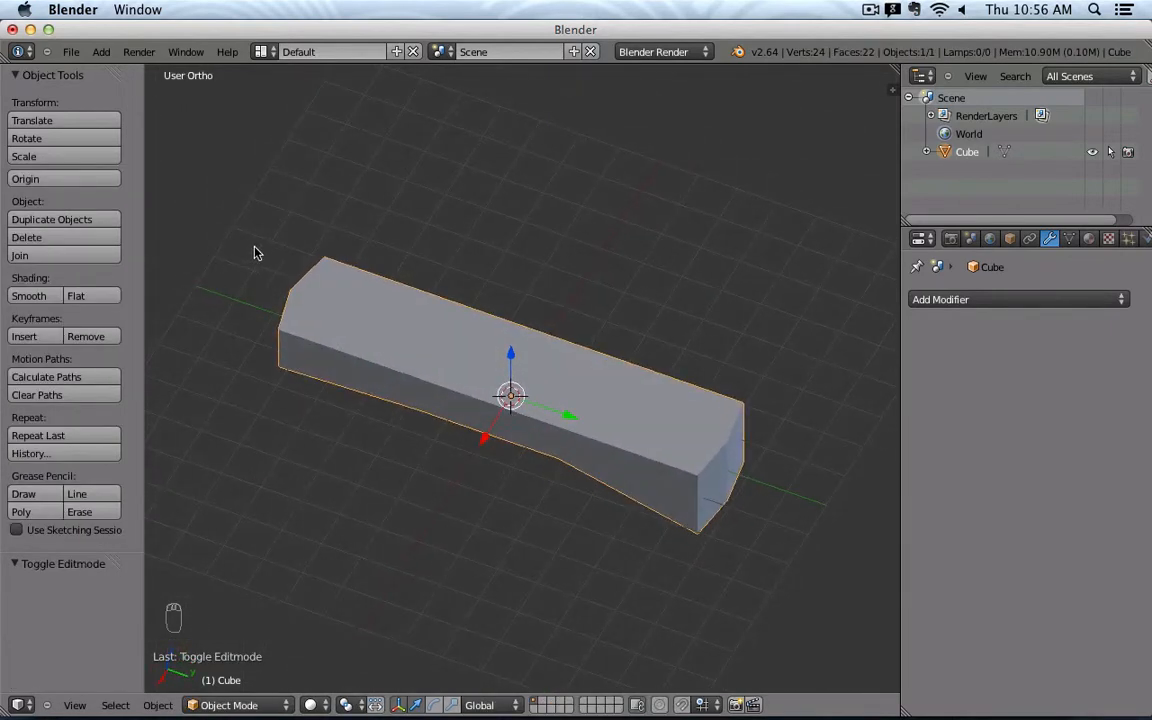
- In the right side view in Edit Mode, move the bottom vertices at the positive Y end outward by about 0.85 along Y
{"action": "key", "text": "KP_1"}
{"action": "key", "text": "KP_3"}
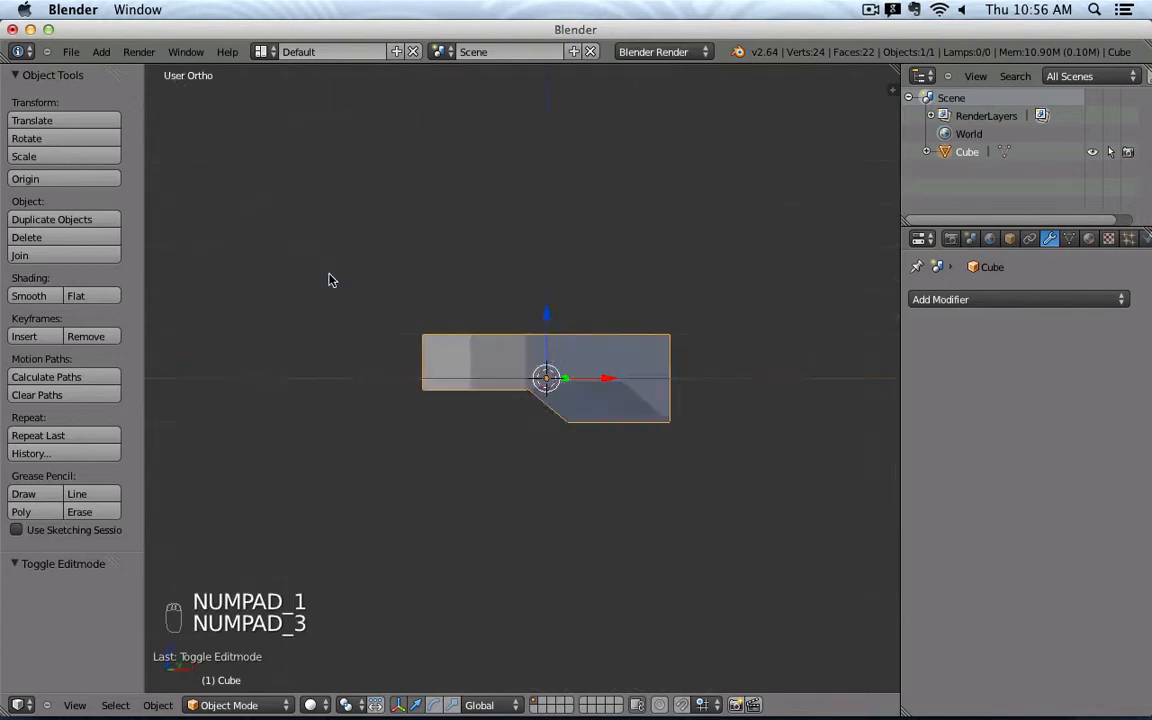
{"action": "key", "text": "Tab"}
{"action": "middle_click_drag", "start_coordinate": [603, 434], "coordinate": [518, 420], "text": "shift"}
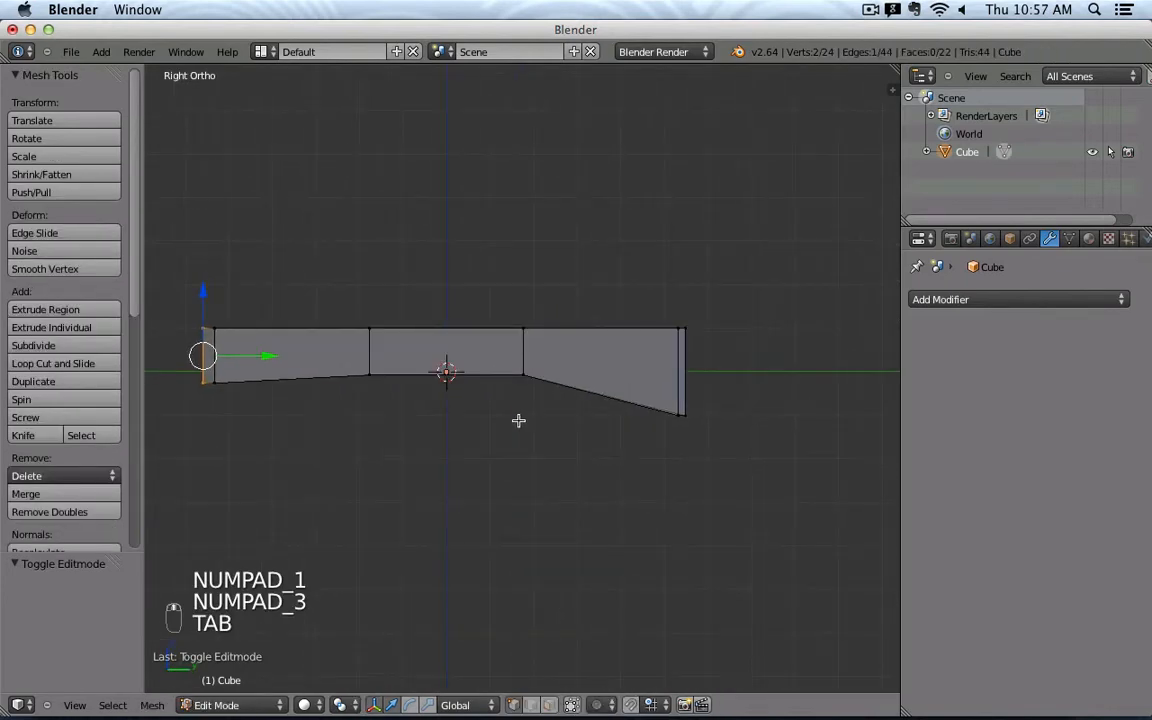
{"action": "key", "text": "a"}
{"action": "key", "text": "a"}
{"action": "key", "text": "b"}
{"action": "left_click_drag", "start_coordinate": [630, 386], "coordinate": [750, 414]}
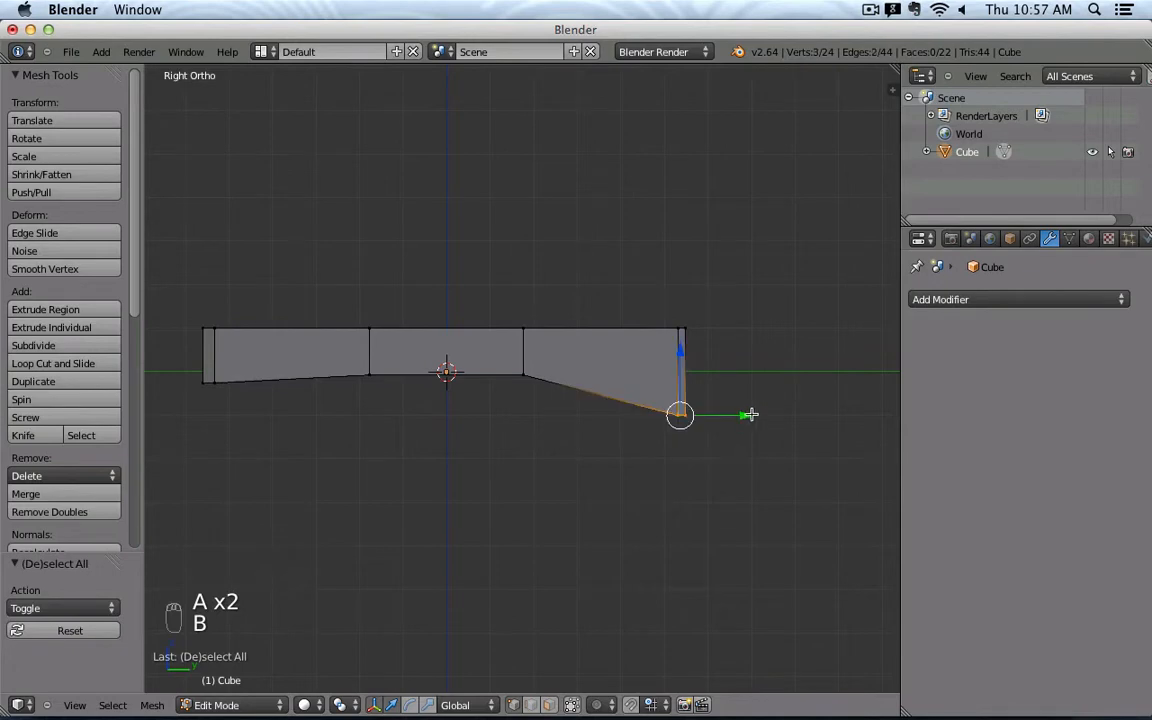
{"action": "key", "text": "g"}
{"action": "key", "text": "y"}
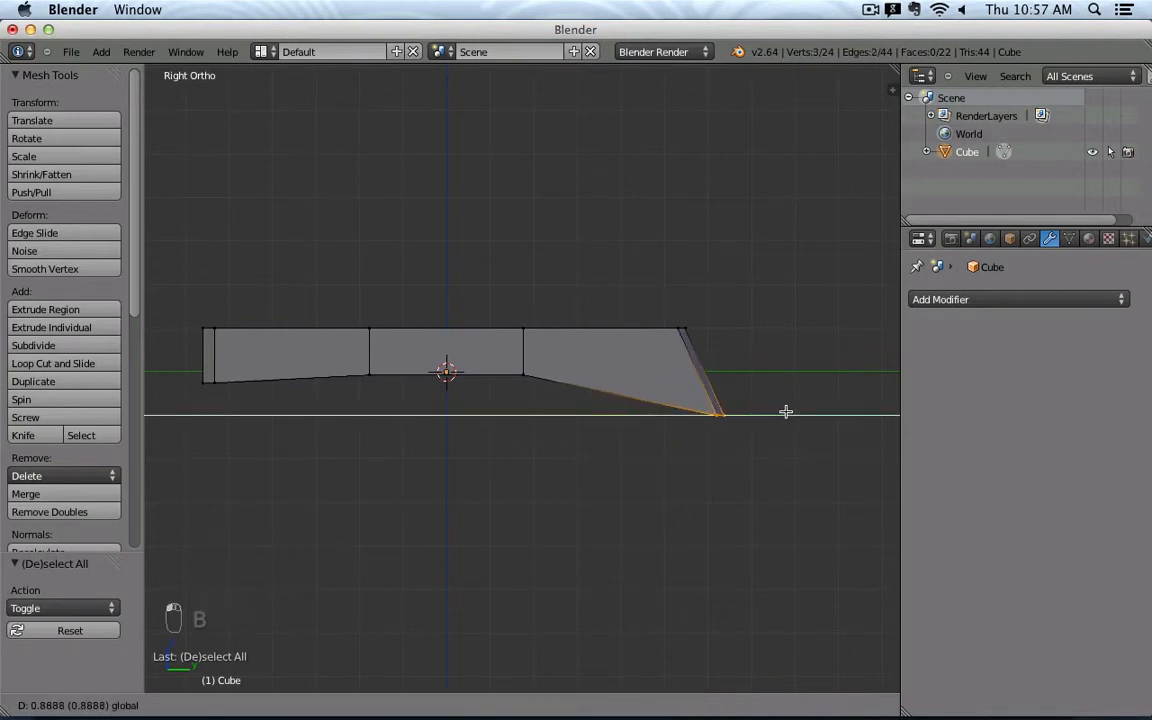
{"action": "left_click", "coordinate": [784, 411]}
- Add a Subdivision Surface modifier to the block and set its viewport subdivisions to 3
{"action": "middle_click_drag", "start_coordinate": [674, 414], "coordinate": [561, 366]}
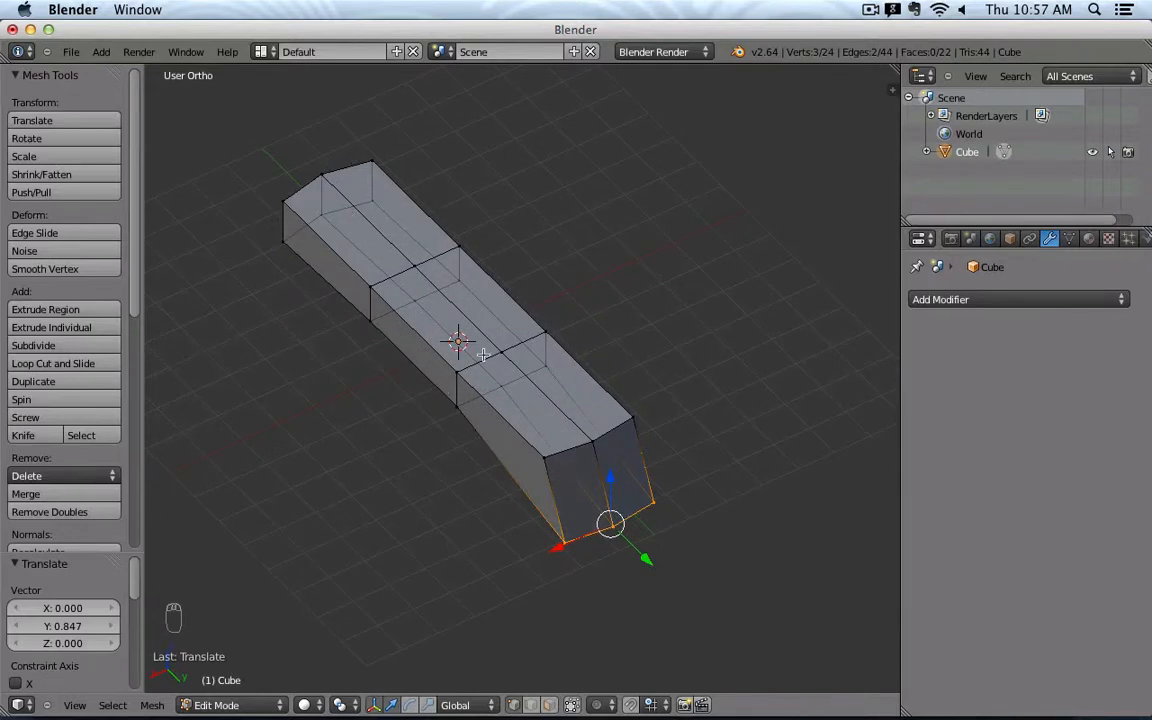
{"action": "middle_click_drag", "start_coordinate": [335, 182], "coordinate": [499, 266]}
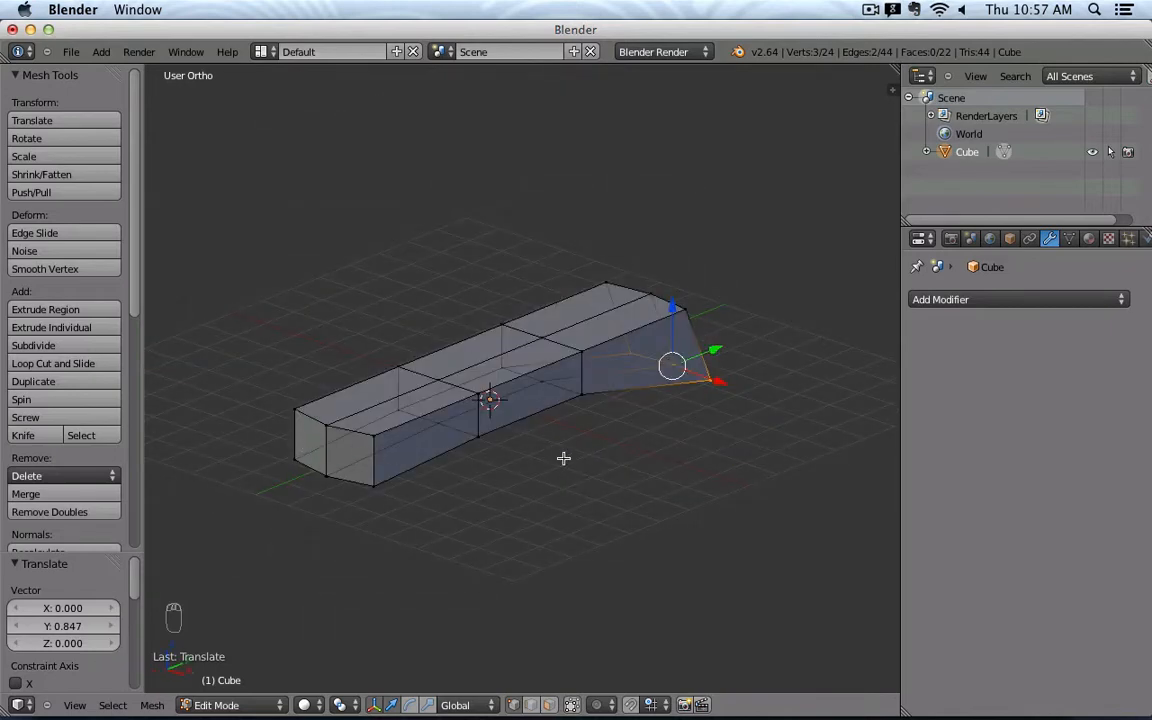
{"action": "middle_click_drag", "start_coordinate": [584, 455], "coordinate": [407, 452]}
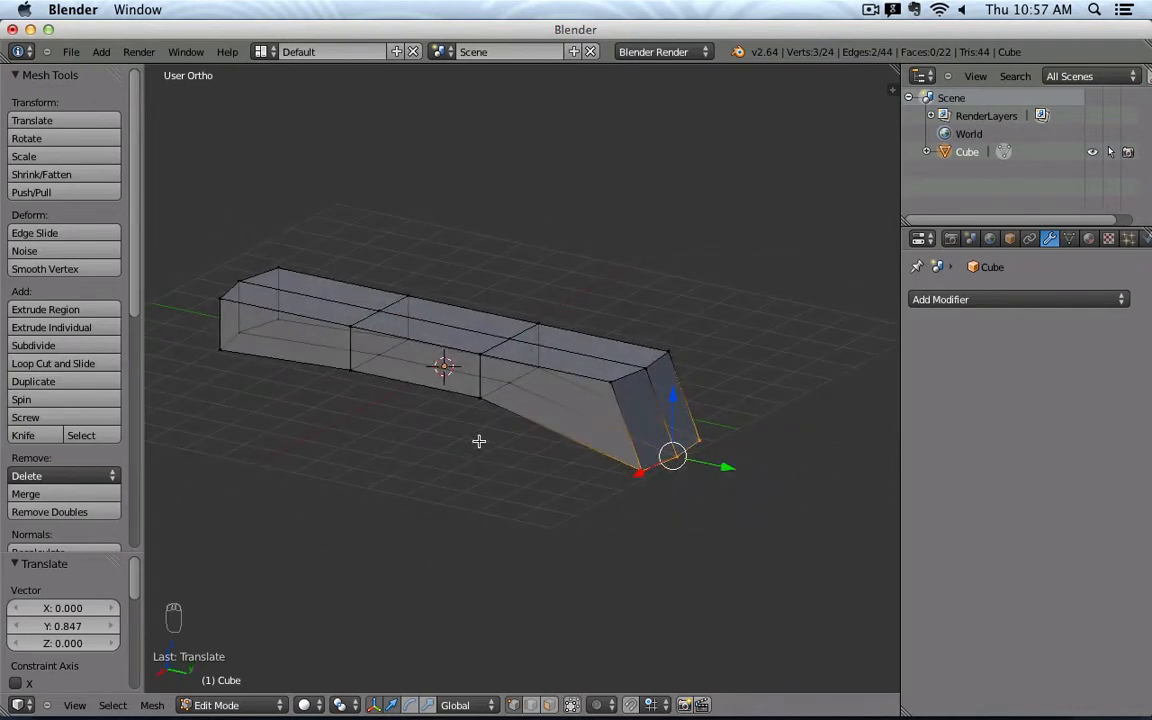
{"action": "left_click", "coordinate": [982, 302]}
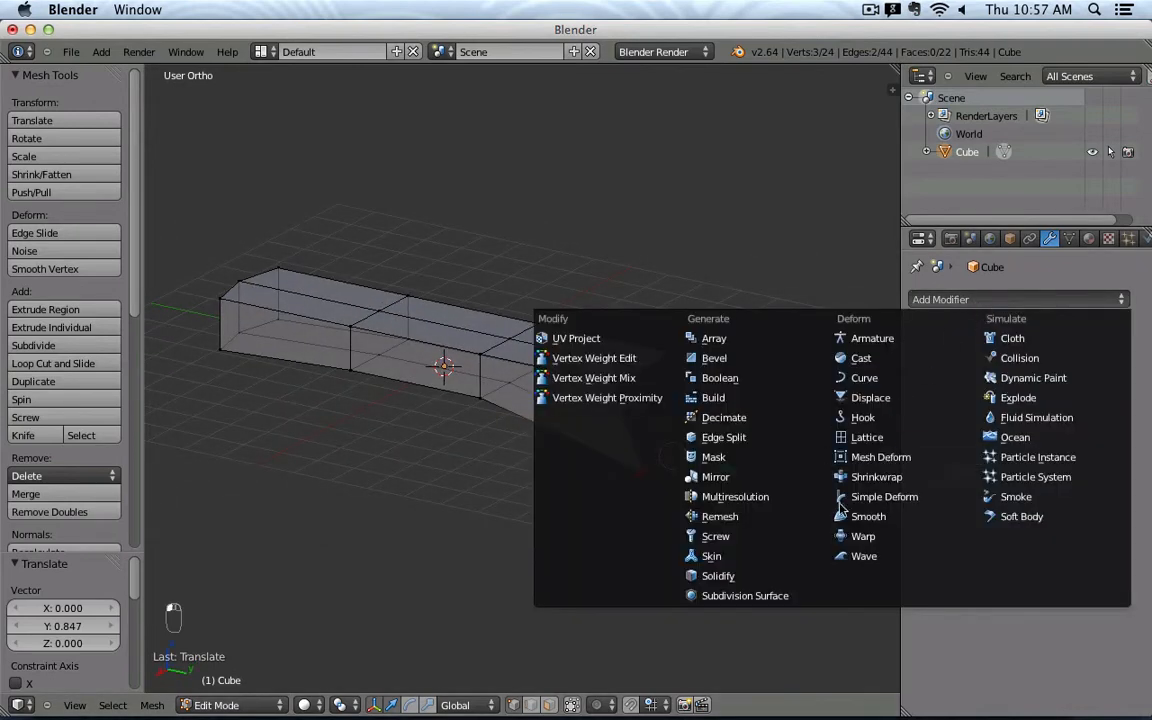
{"action": "left_click", "coordinate": [804, 596]}
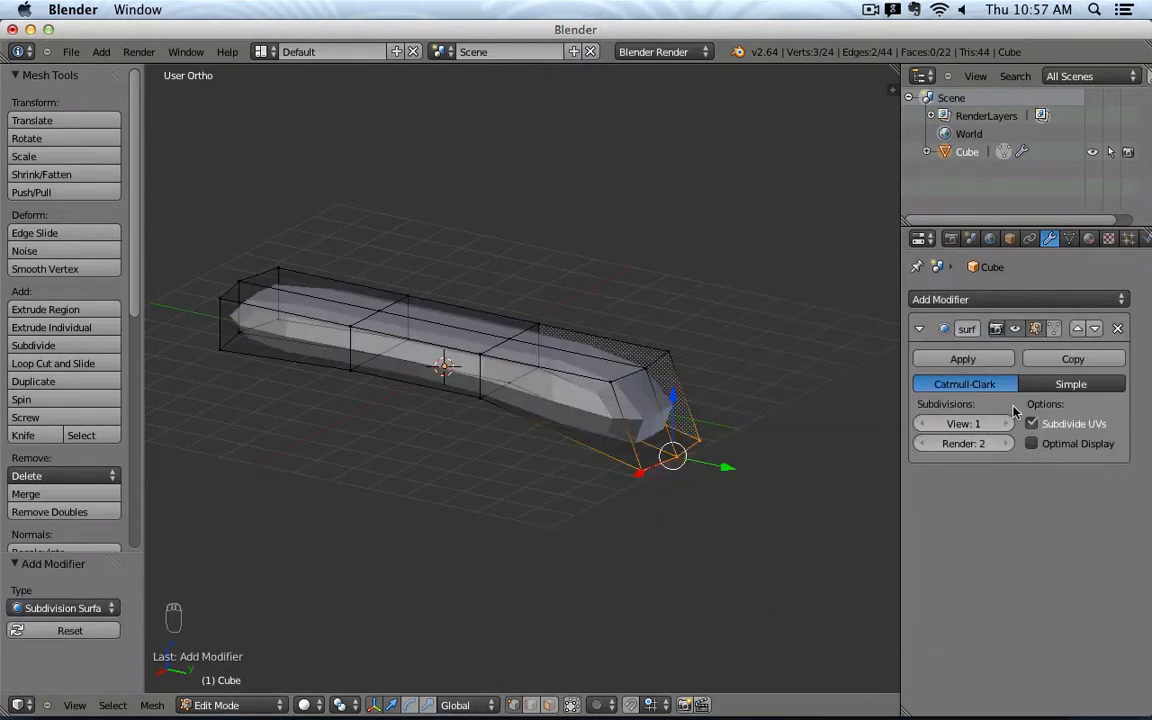
{"action": "left_click", "coordinate": [1008, 424]}
{"action": "left_click", "coordinate": [1008, 424]}
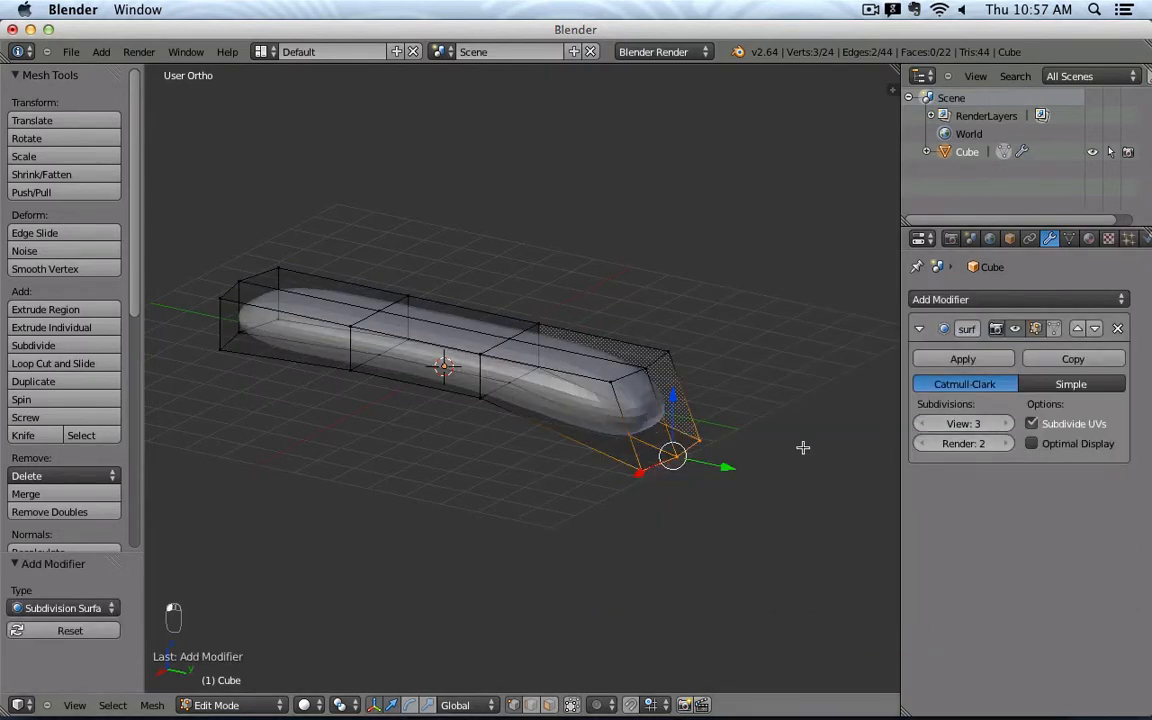
- Apply smooth shading to the entire mesh, leaving nothing selected
{"action": "key", "text": "a"}
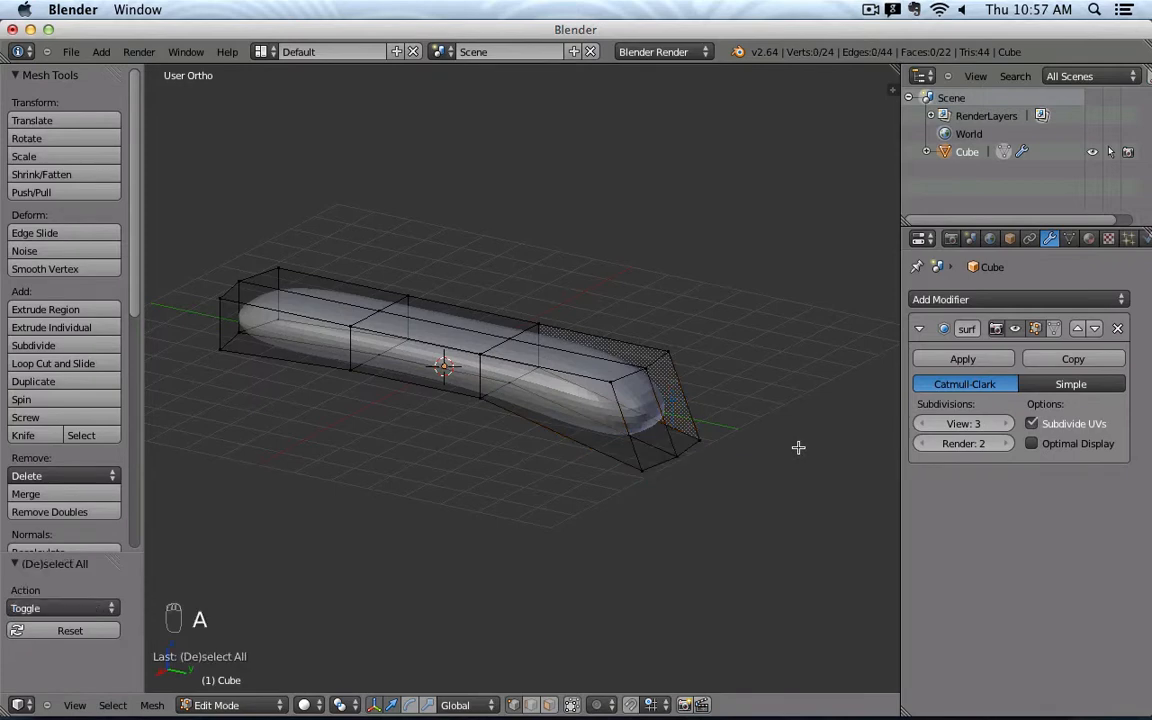
{"action": "scroll", "coordinate": [52, 330], "scroll_direction": "down", "scroll_amount": 8}
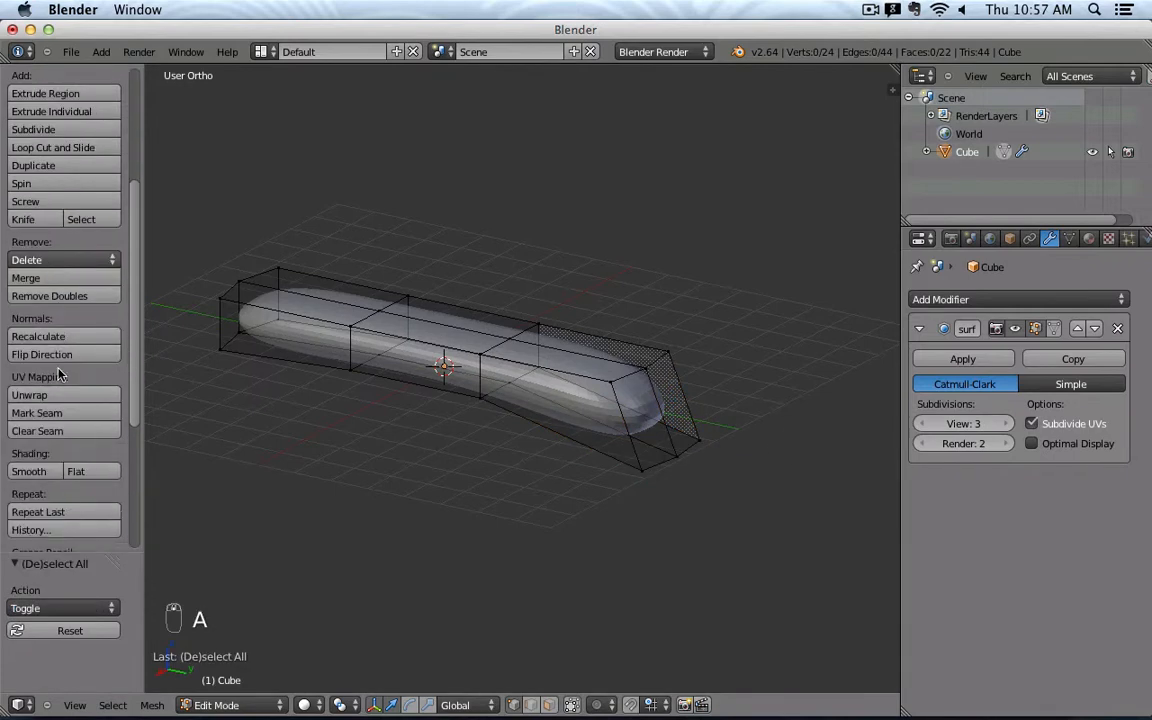
{"action": "key", "text": "a"}
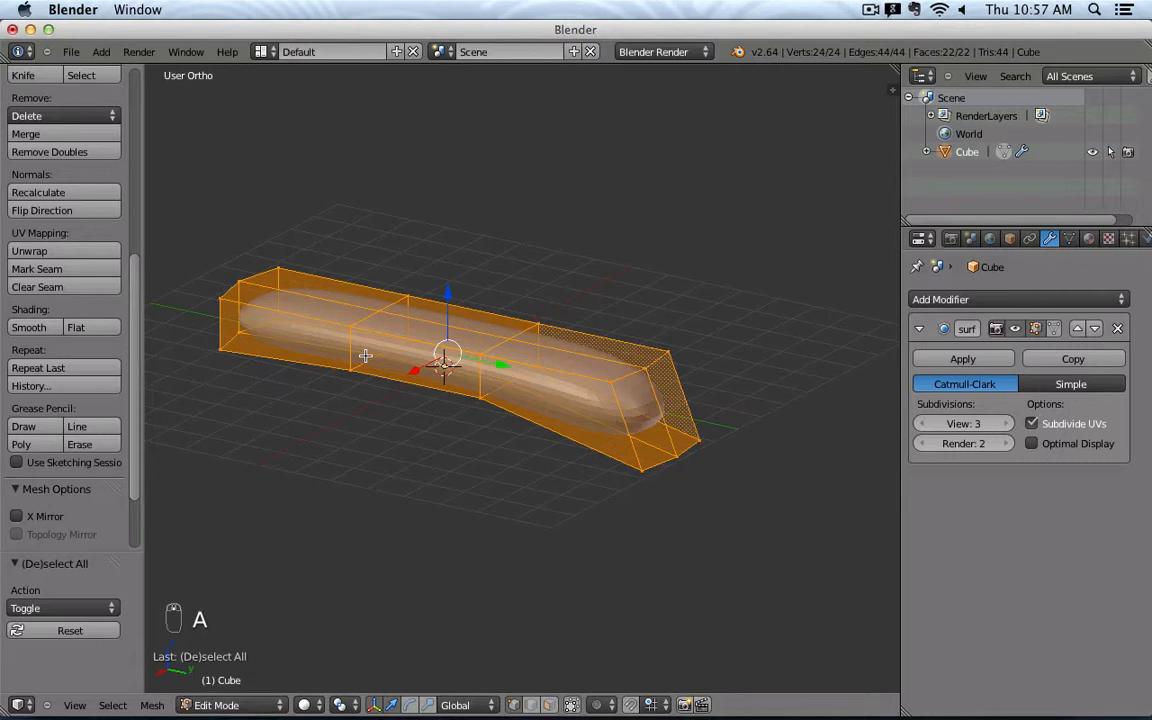
{"action": "left_click", "coordinate": [19, 336]}
{"action": "key", "text": "a"}
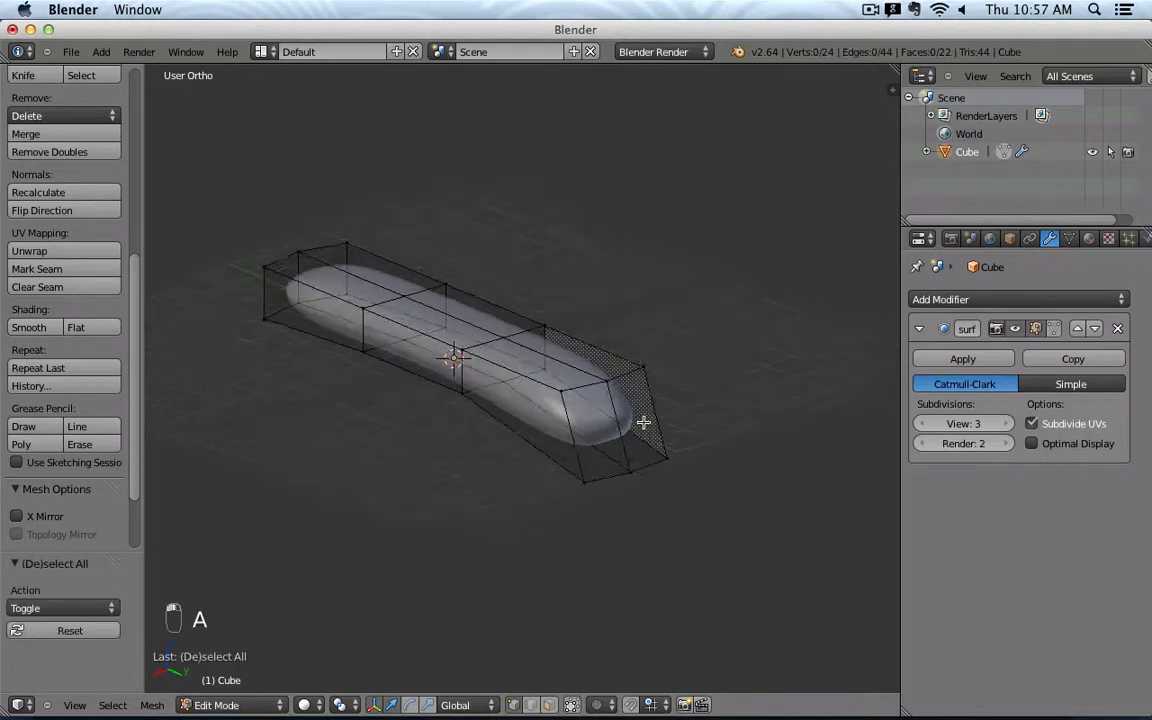
- From the top view, add a lengthwise loop cut and slide it about 0.6 toward the block's negative X side
{"action": "middle_click_drag", "start_coordinate": [643, 423], "coordinate": [388, 381]}
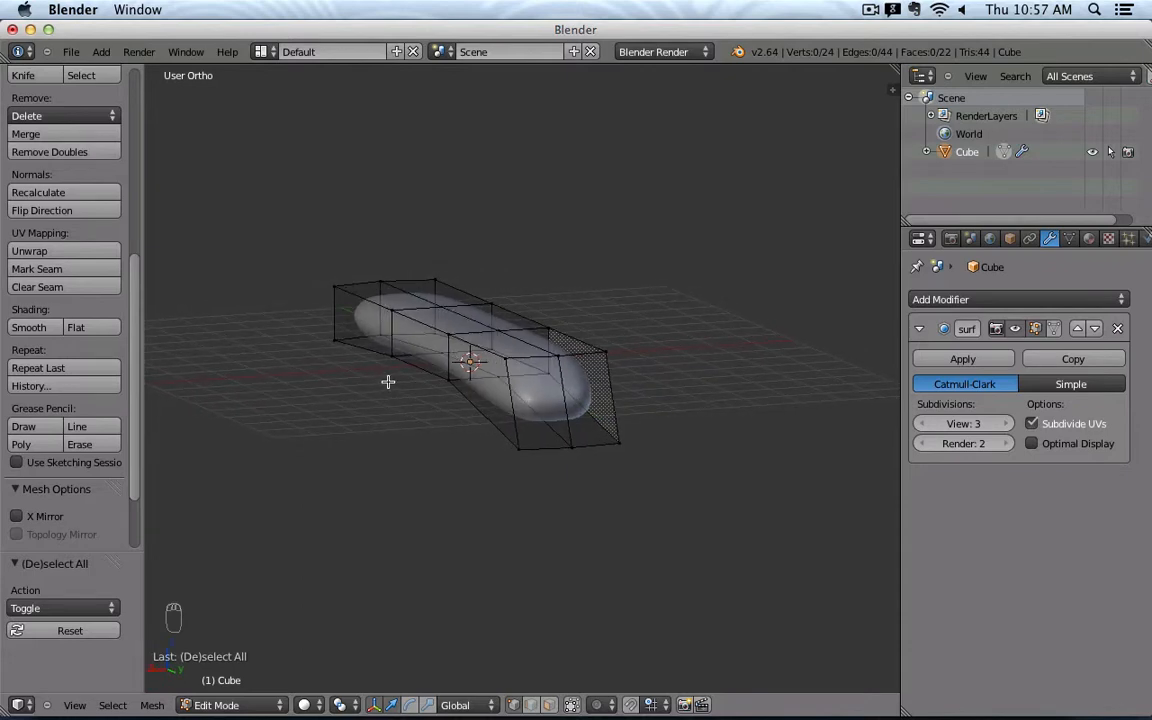
{"action": "key", "text": "KP_1"}
{"action": "key", "text": "KP_3"}
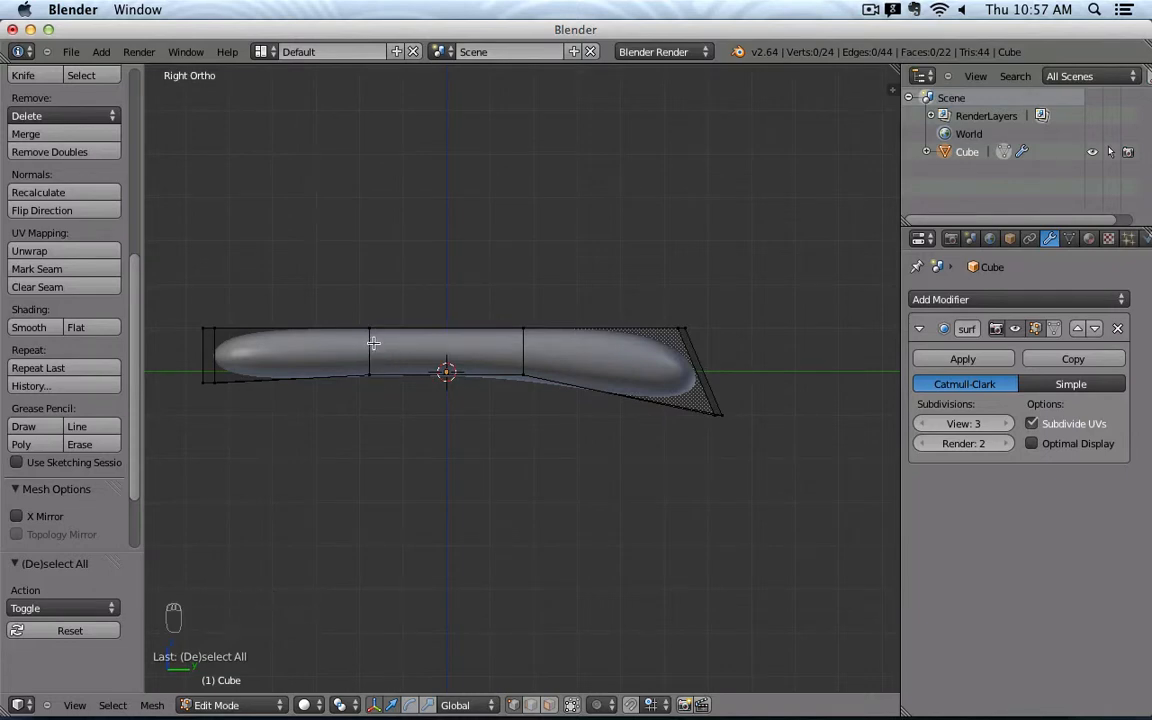
{"action": "key", "text": "KP_7"}
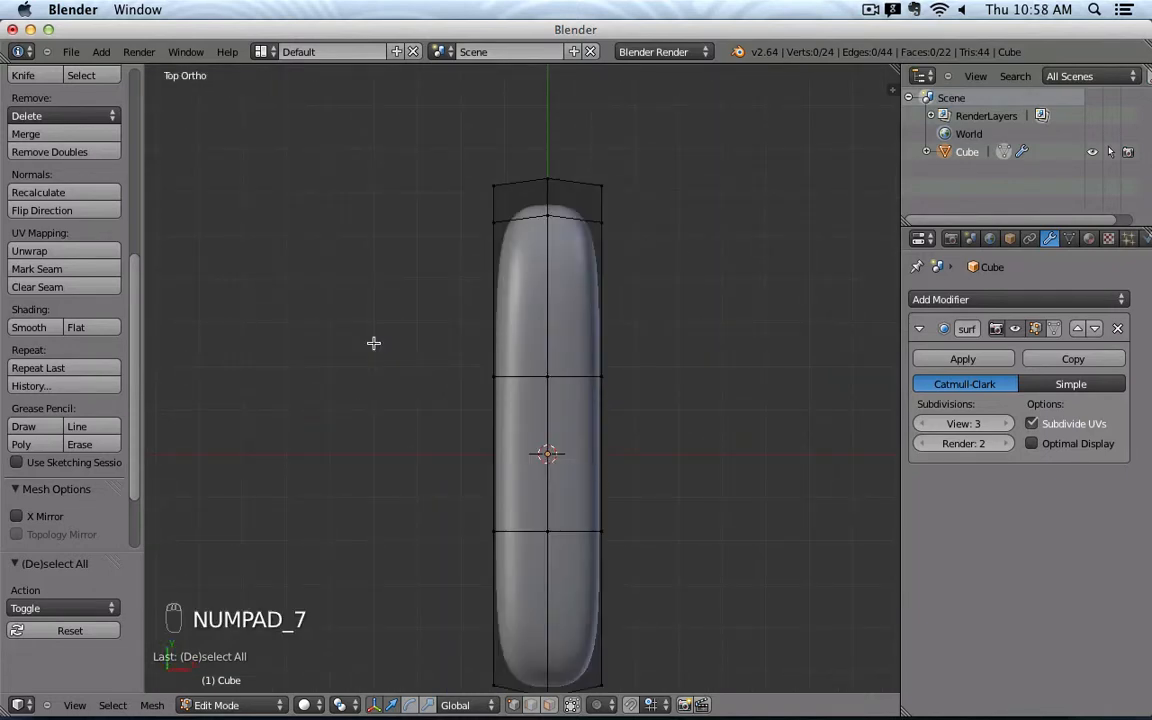
{"action": "key", "text": "ctrl+r"}
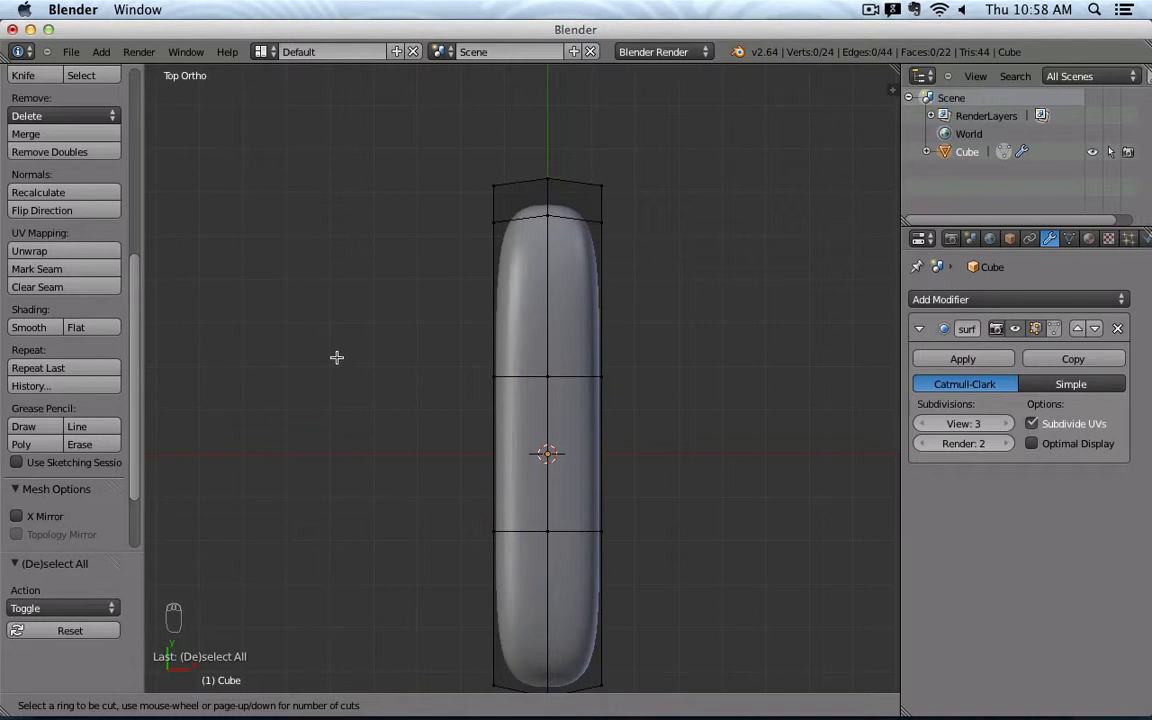
{"action": "left_click", "coordinate": [536, 169]}
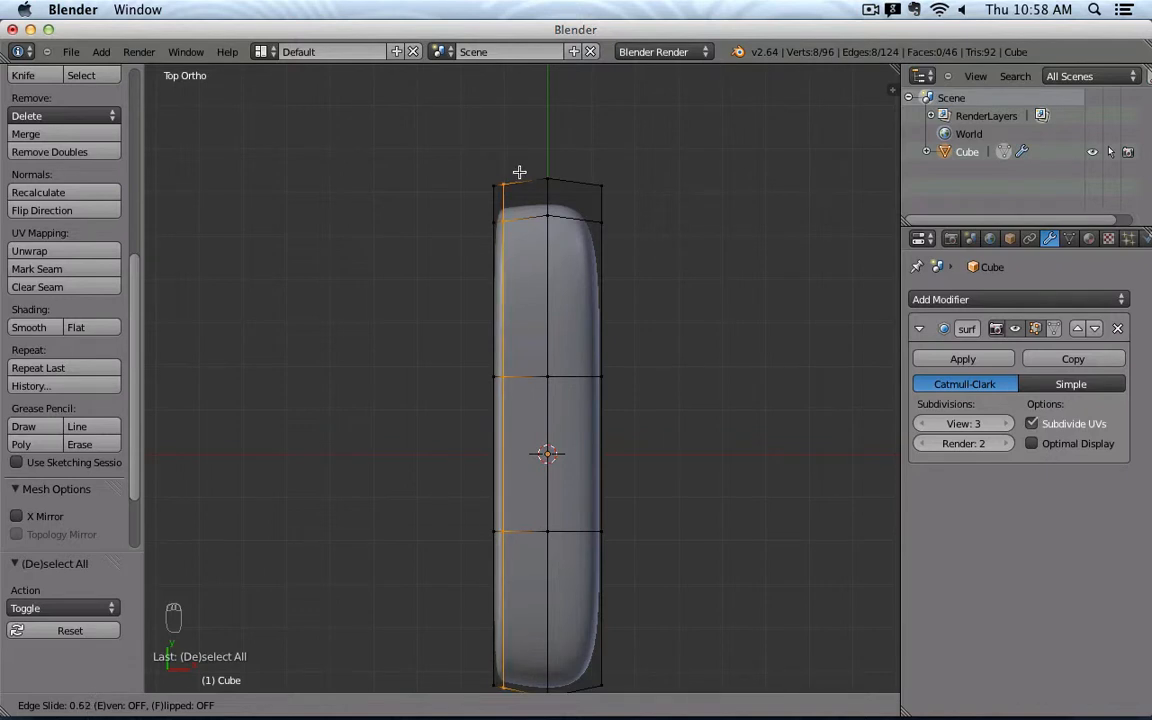
{"action": "left_click", "coordinate": [519, 172]}
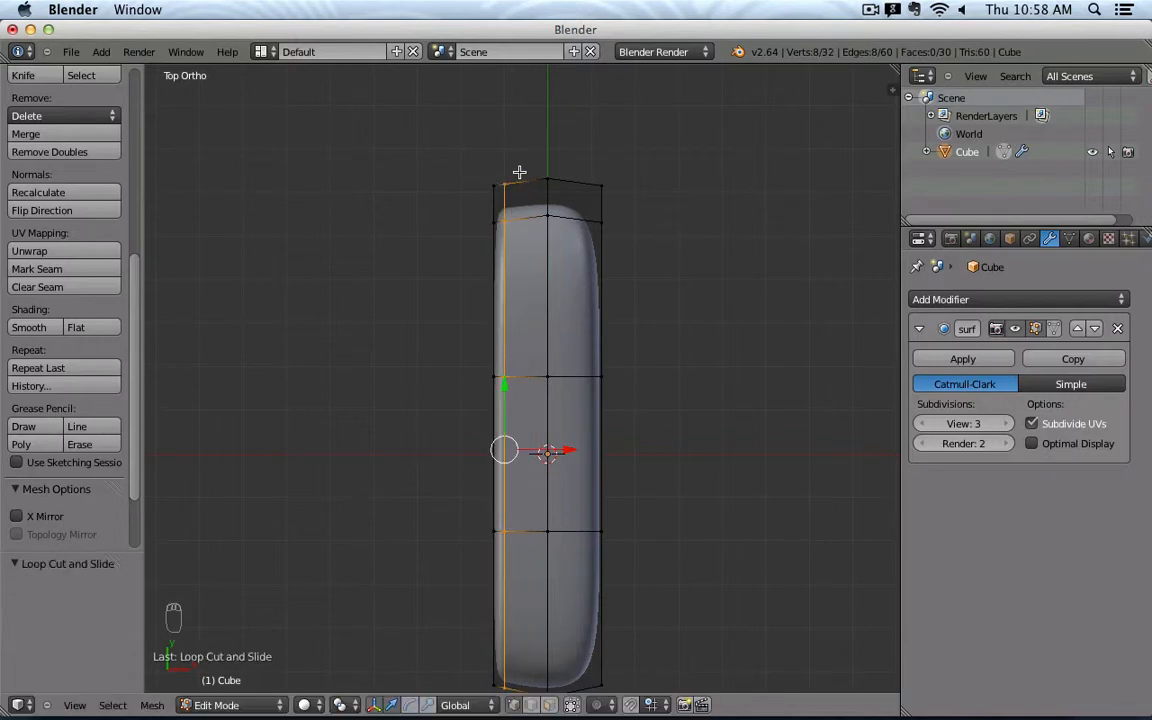
- Add a matching lengthwise loop cut near the block's positive X side
{"action": "key", "text": "ctrl+r"}
{"action": "left_click", "coordinate": [577, 175]}
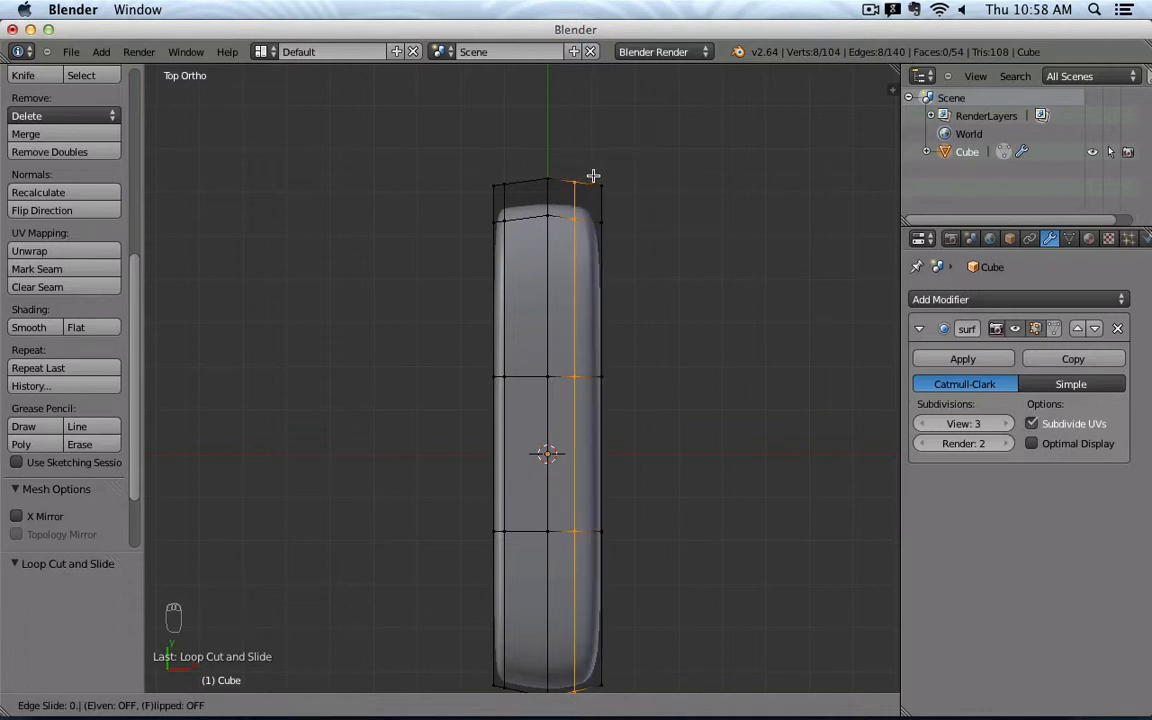
{"action": "left_click", "coordinate": [593, 176]}
- From the right side view, add a horizontal loop cut around the block and slide it about 0.6 toward the top face
{"action": "middle_click_drag", "start_coordinate": [638, 291], "coordinate": [476, 339]}
{"action": "scroll", "coordinate": [677, 394], "scroll_direction": "up", "scroll_amount": 4}
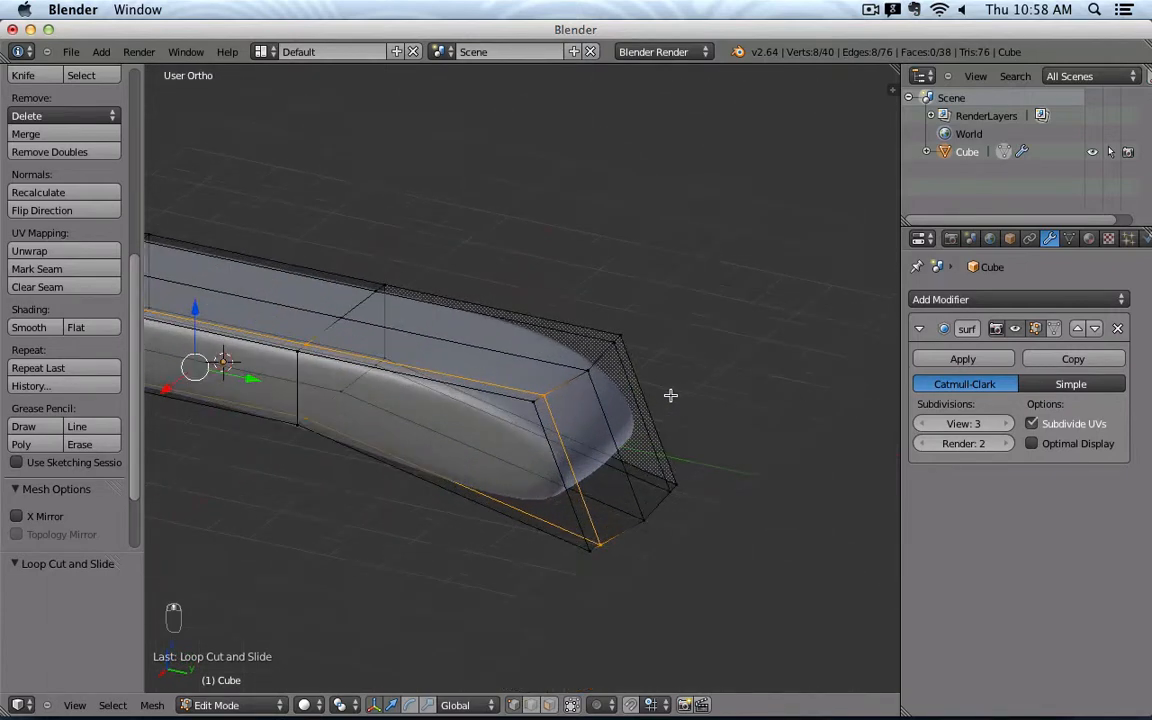
{"action": "middle_click_drag", "start_coordinate": [671, 396], "coordinate": [710, 368]}
{"action": "scroll", "coordinate": [710, 368], "scroll_direction": "down", "scroll_amount": 3}
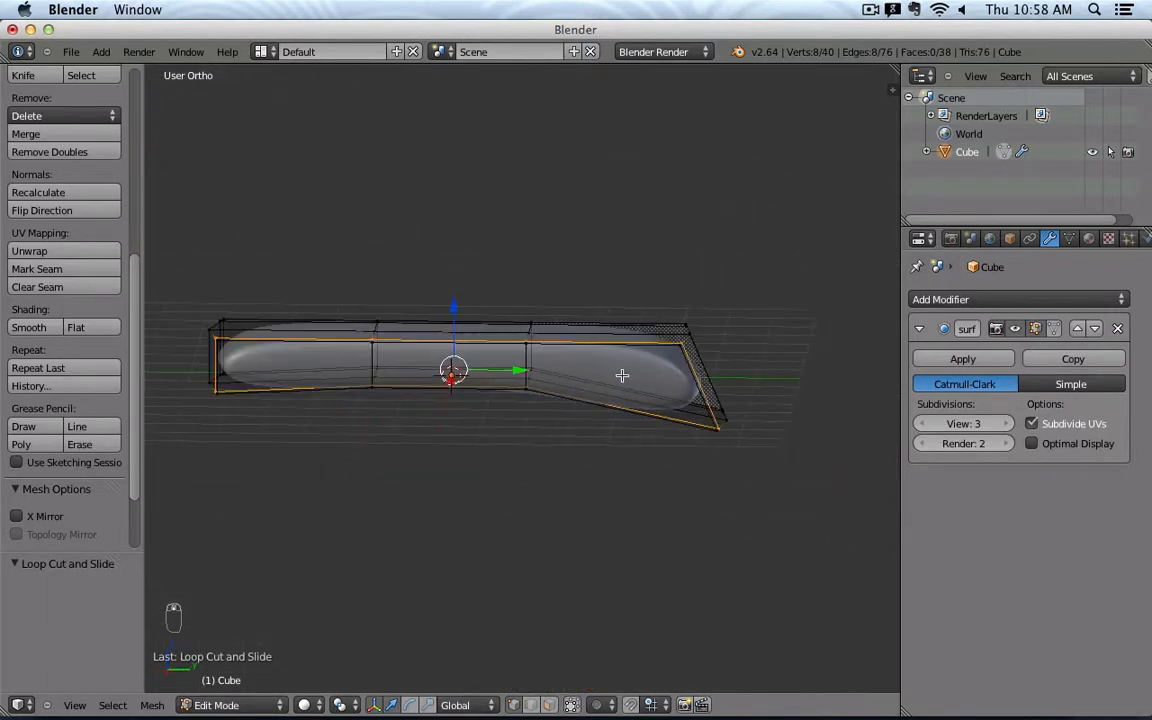
{"action": "middle_click_drag", "start_coordinate": [555, 374], "coordinate": [663, 382], "text": "shift"}
{"action": "key", "text": "KP_1"}
{"action": "key", "text": "KP_3"}
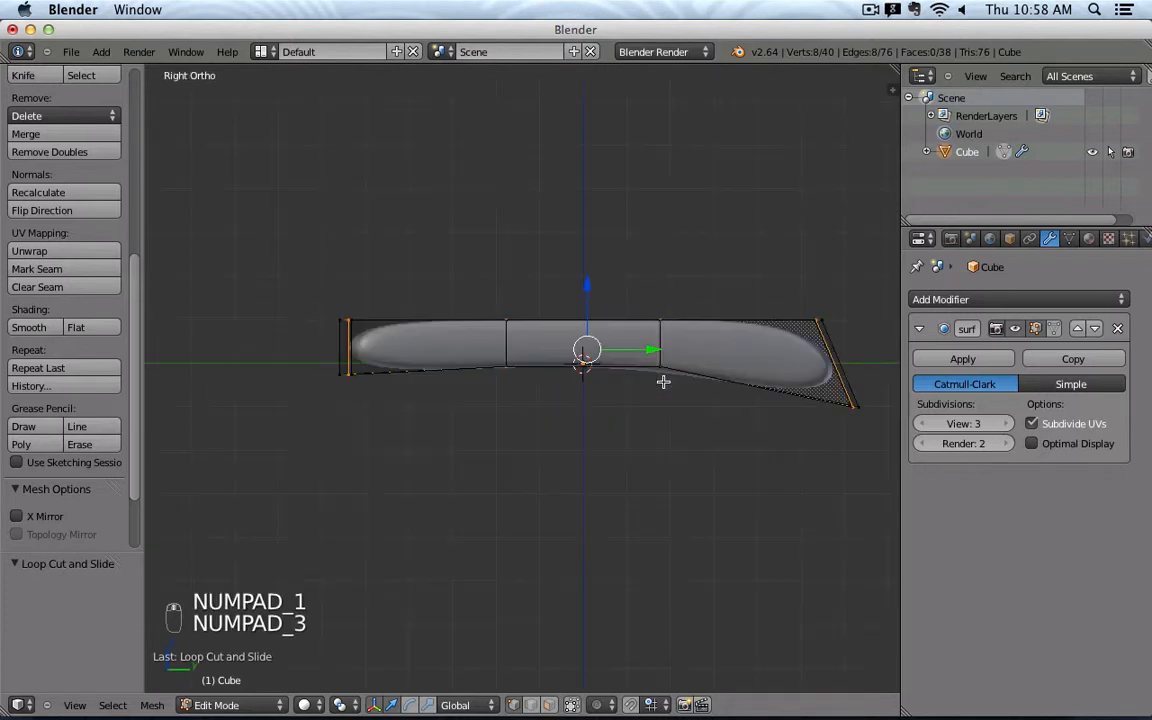
{"action": "key", "text": "ctrl+r"}
{"action": "left_click", "coordinate": [352, 338]}
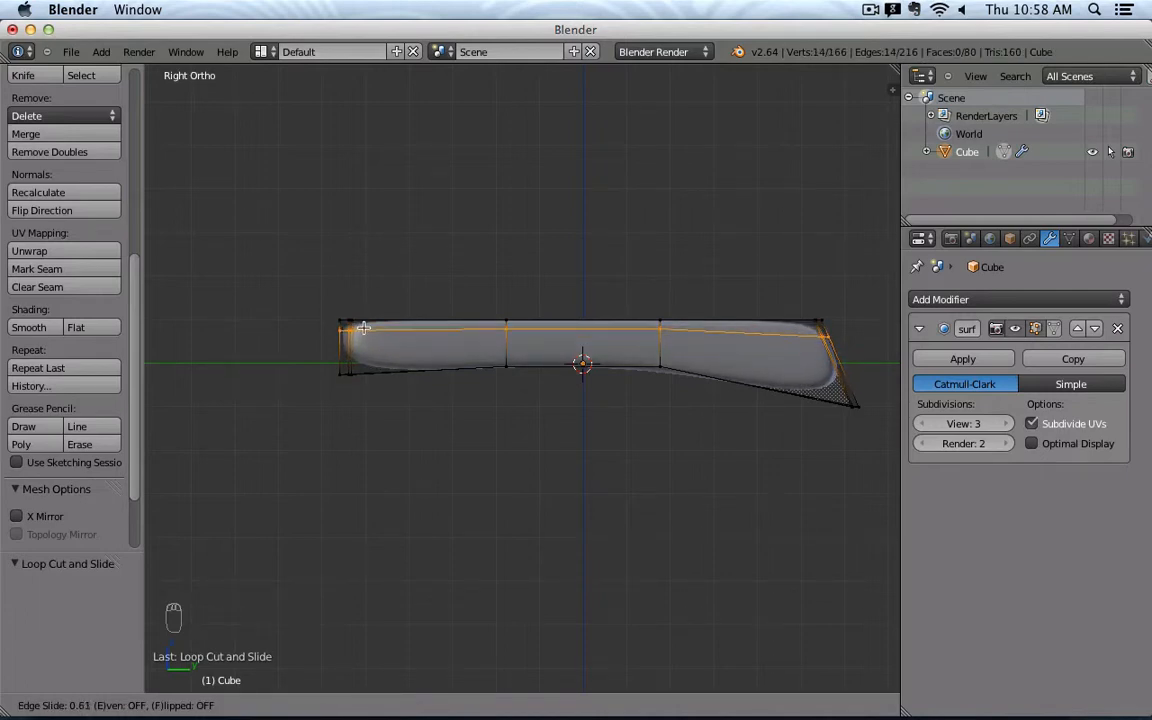
{"action": "left_click", "coordinate": [362, 326]}
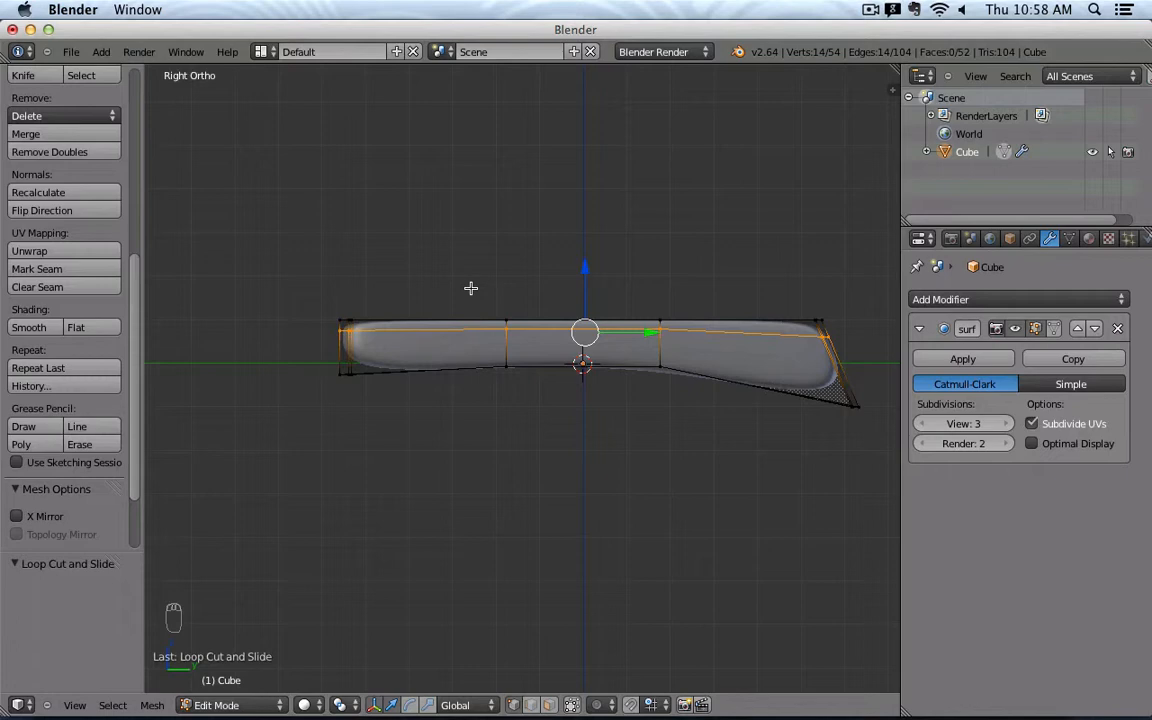
- Flatten the horizontal loop by scaling it to 0 along Z, and raise it by 0.1 along Z
{"action": "type", "text": "sz"}
{"action": "type", "text": "0"}
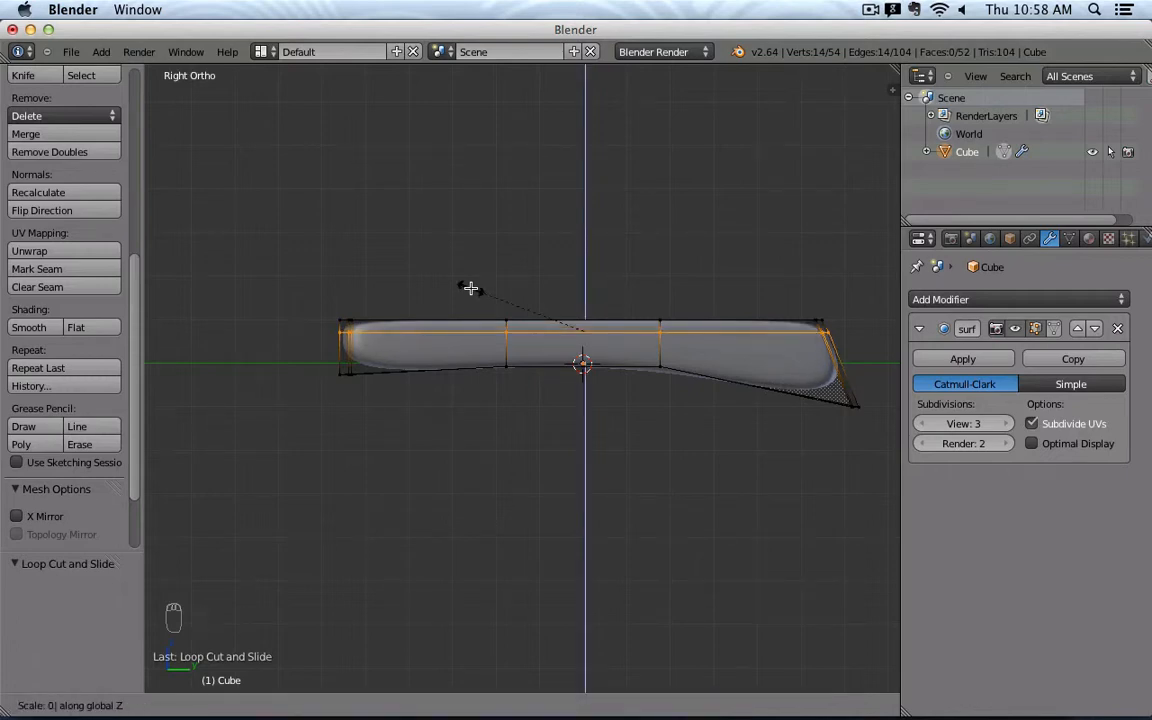
{"action": "key", "text": "Return"}
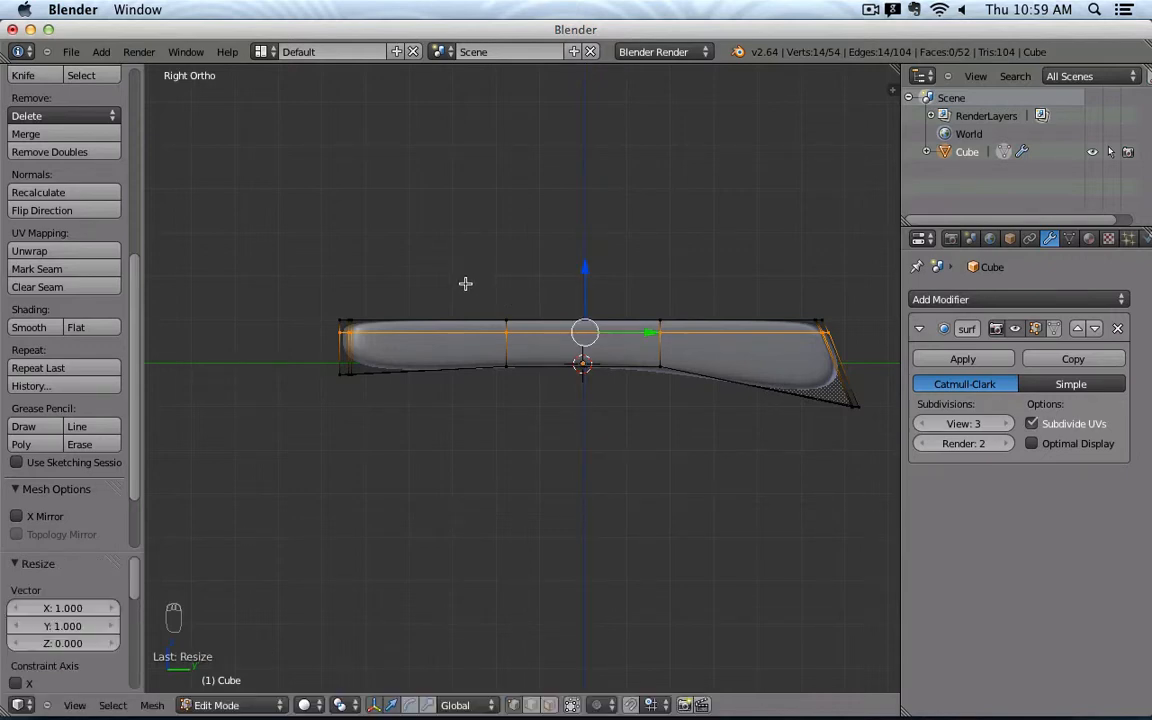
{"action": "scroll", "coordinate": [542, 265], "scroll_direction": "up", "scroll_amount": 2}
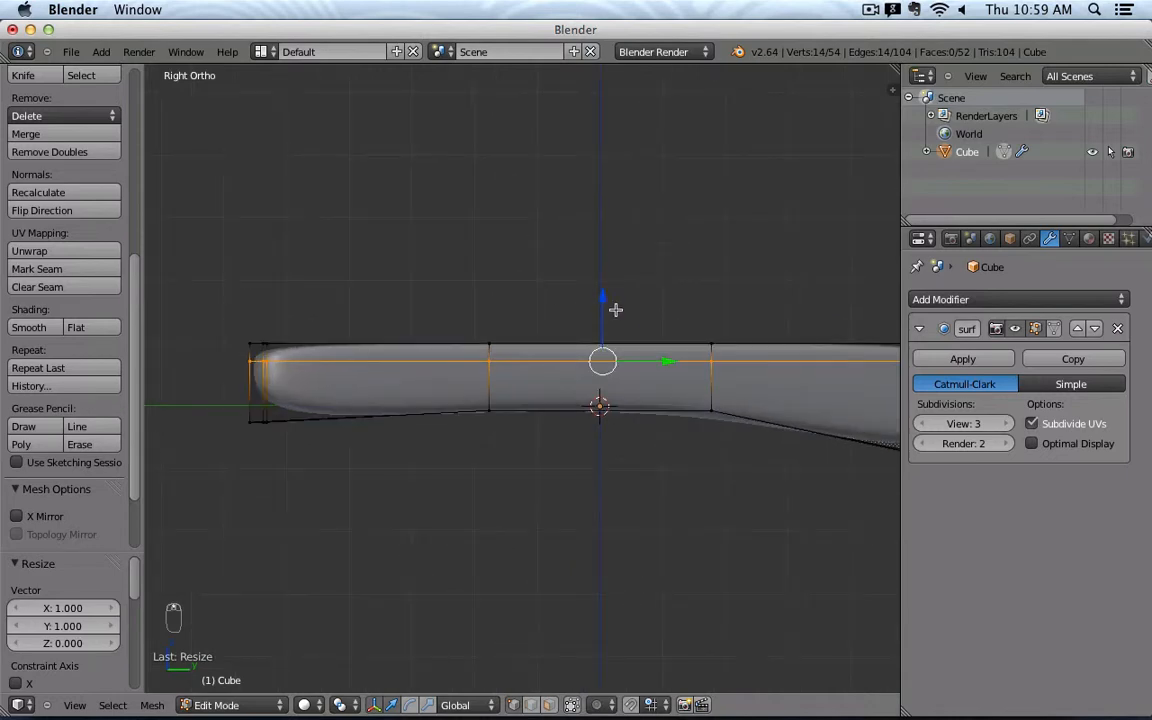
{"action": "type", "text": "gz0.1"}
{"action": "key", "text": "Return"}
- Select the short top edge between the positive X loop cut and the block's side edge, and enable the Edge Length display
{"action": "middle_click_drag", "start_coordinate": [603, 299], "coordinate": [768, 360]}
{"action": "middle_click_drag", "start_coordinate": [735, 345], "coordinate": [630, 373], "text": "shift"}
{"action": "scroll", "coordinate": [599, 354], "scroll_direction": "up", "scroll_amount": 3}
{"action": "scroll", "coordinate": [530, 330], "scroll_direction": "up", "scroll_amount": 4}
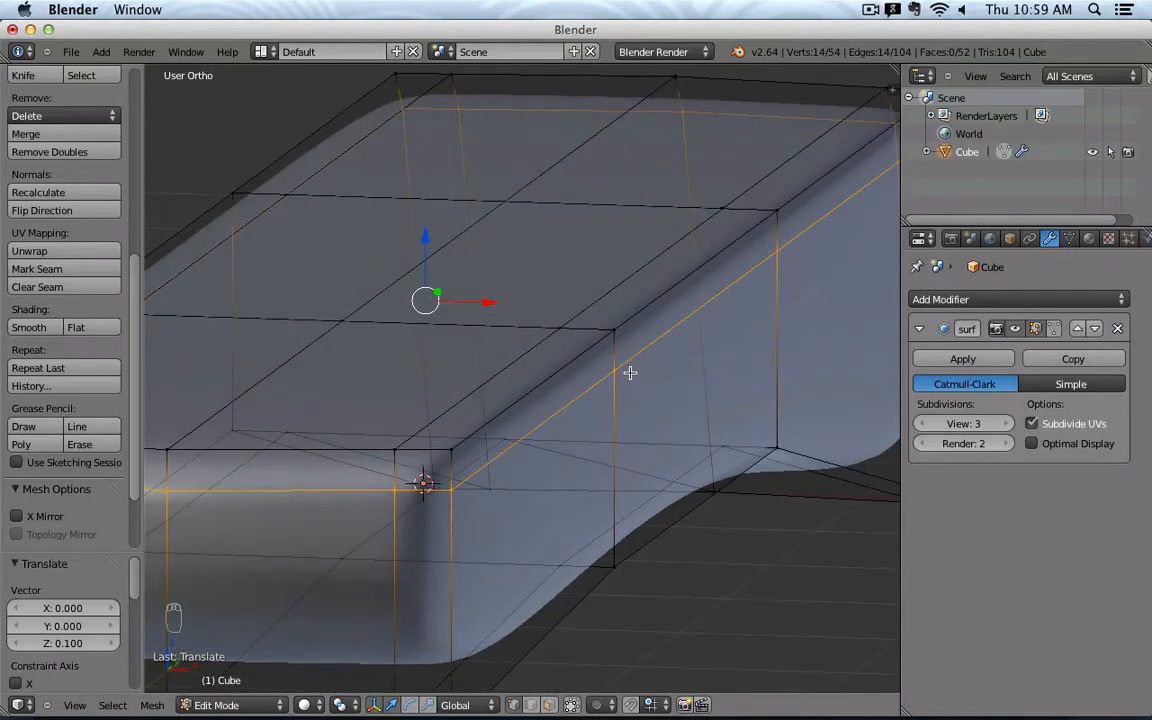
{"action": "key", "text": "a"}
{"action": "right_click", "coordinate": [550, 327]}
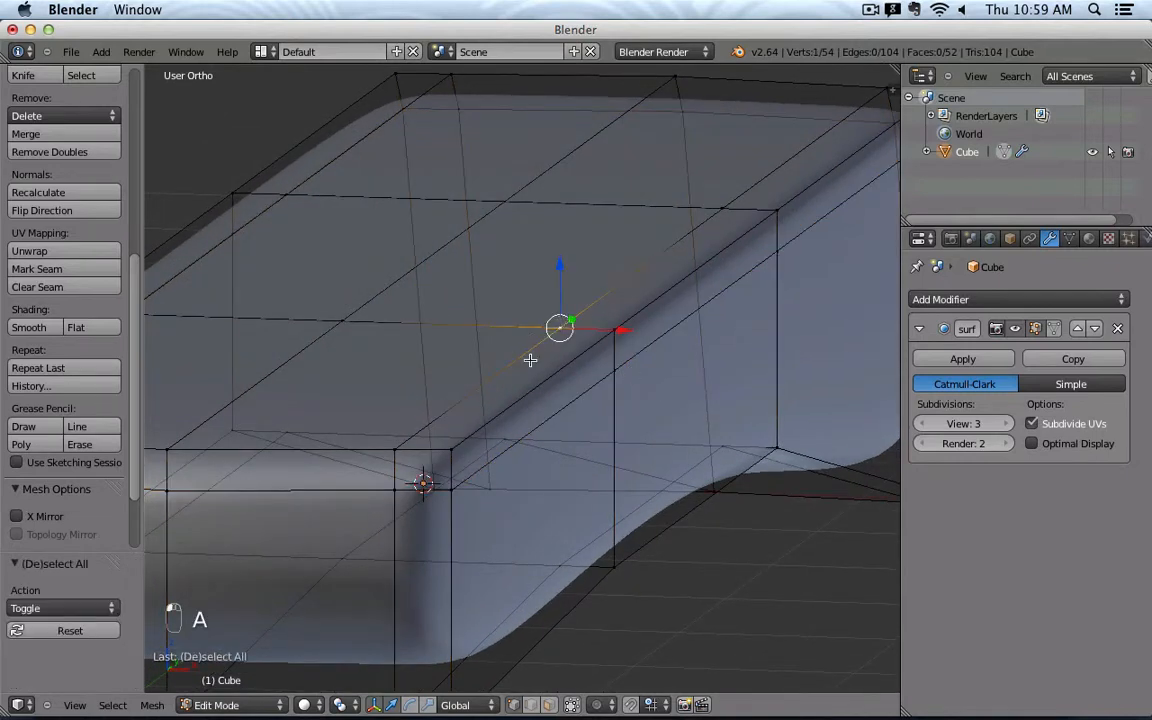
{"action": "right_click", "coordinate": [554, 290]}
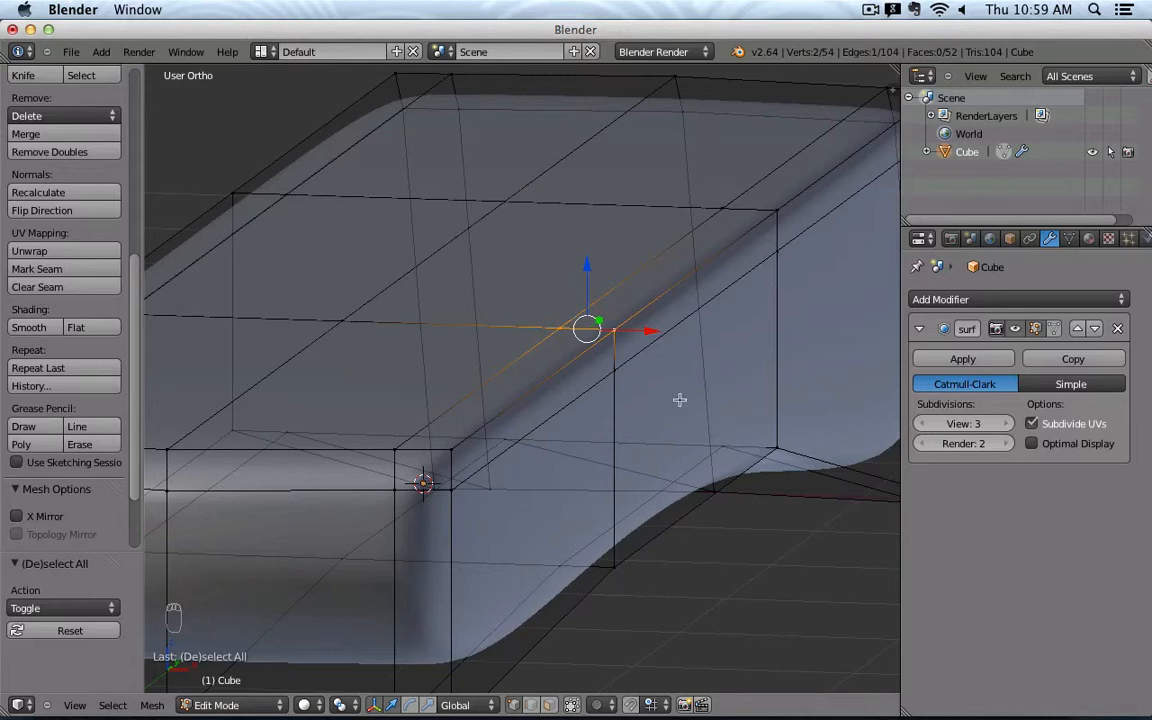
{"action": "key", "text": "n"}
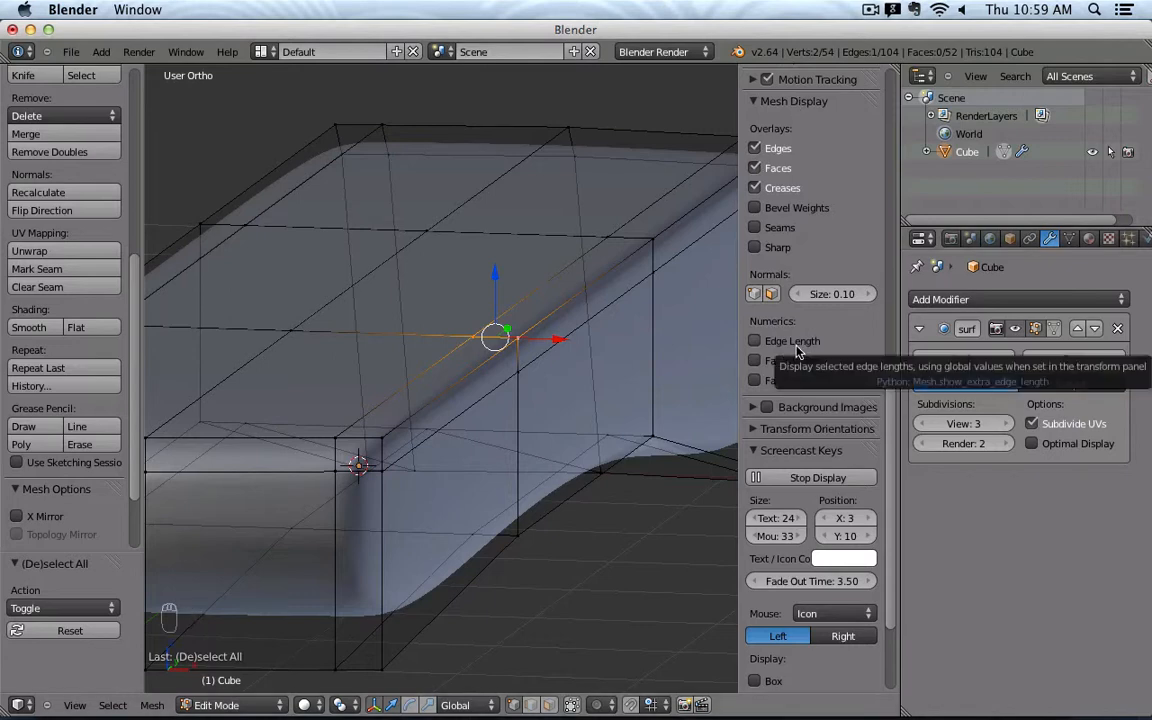
{"action": "left_click", "coordinate": [755, 341]}
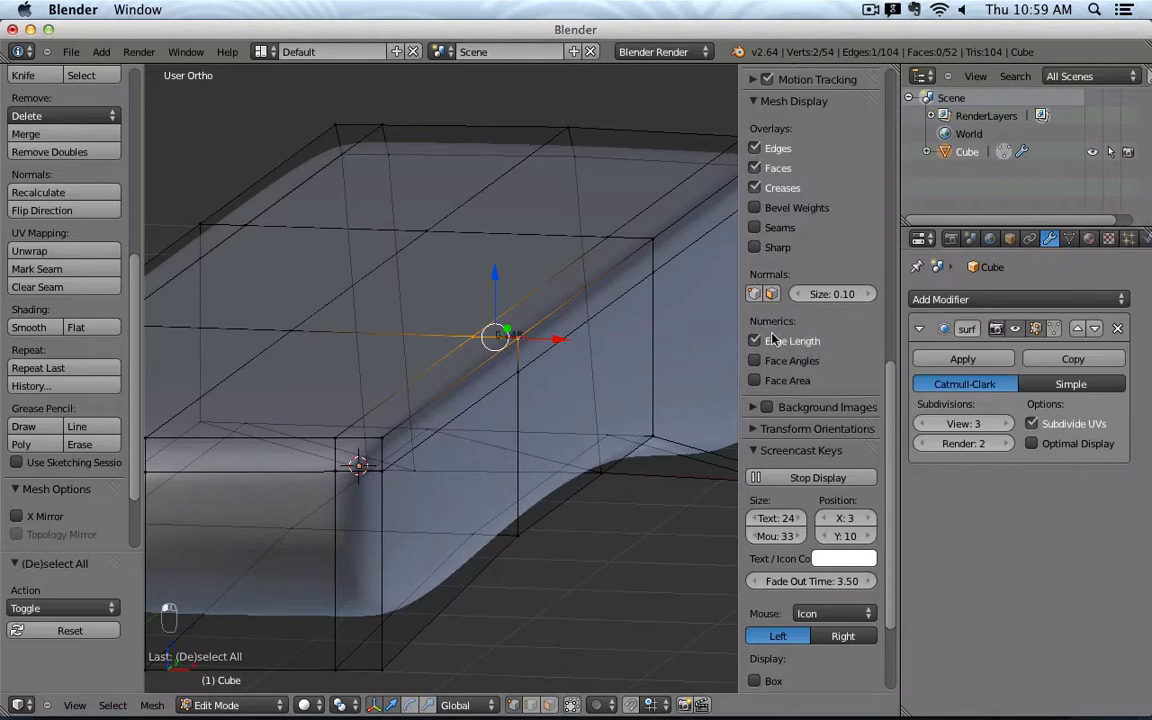
- Switch the scene units to Metric and hide the 3D transform manipulator
{"action": "left_click", "coordinate": [970, 238]}
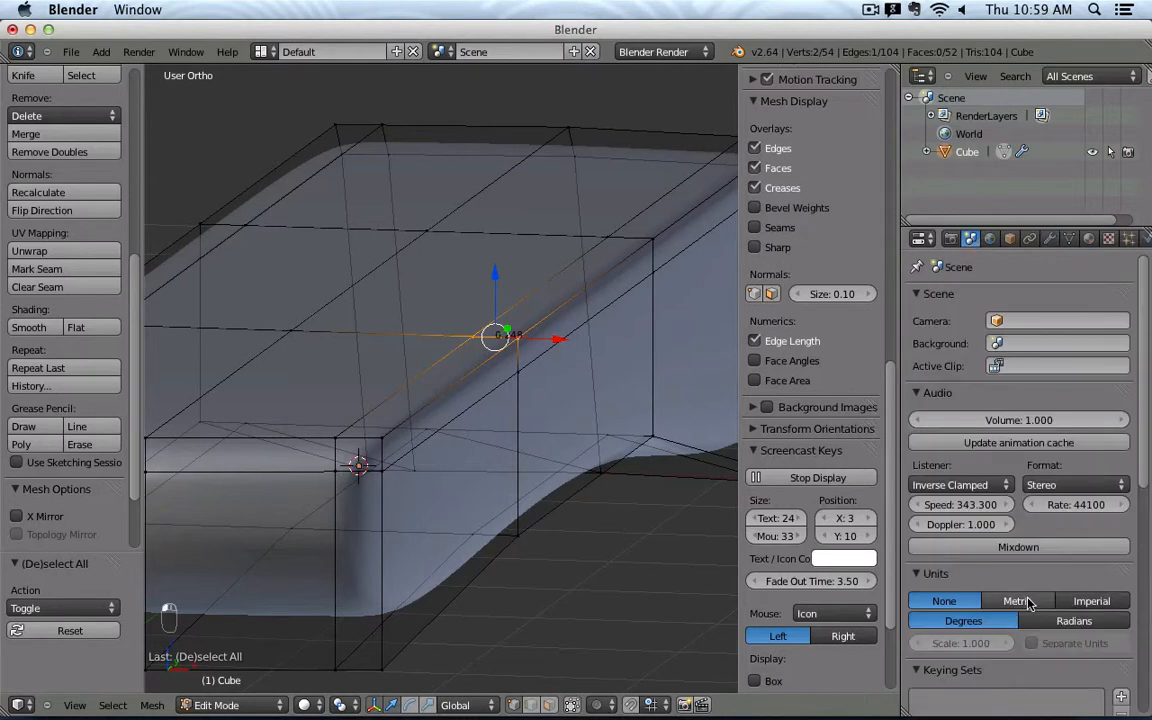
{"action": "left_click", "coordinate": [1028, 601]}
{"action": "scroll", "coordinate": [535, 412], "scroll_direction": "up", "scroll_amount": 5}
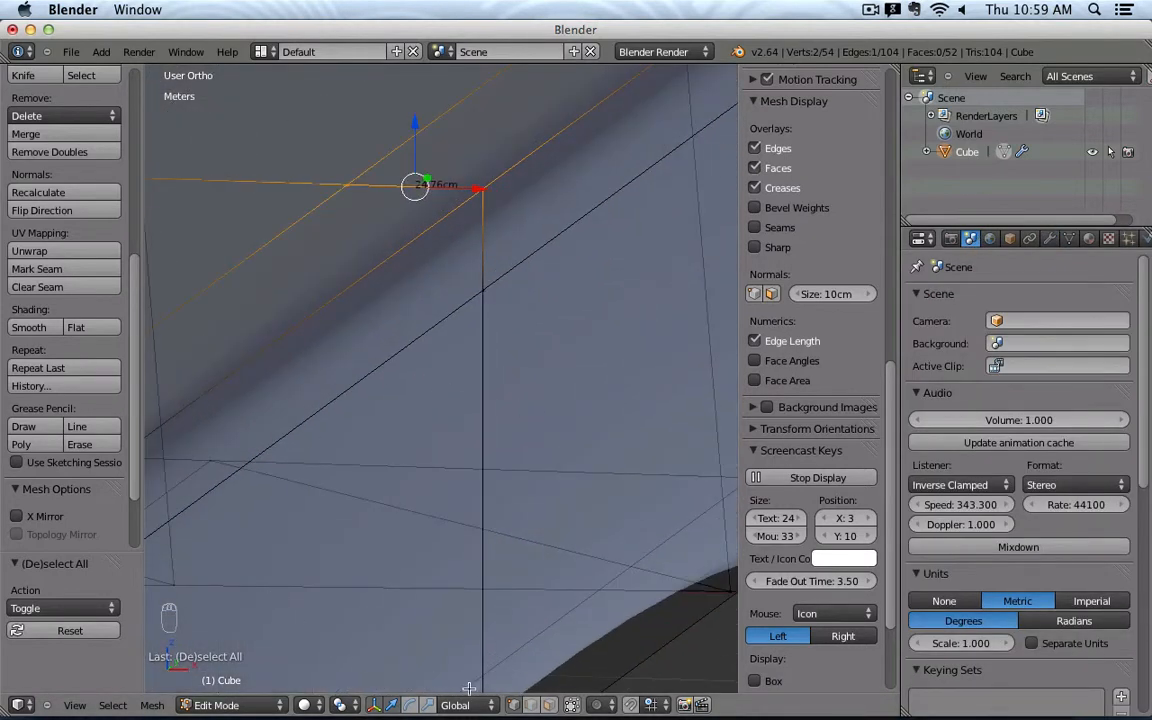
{"action": "left_click", "coordinate": [373, 705]}
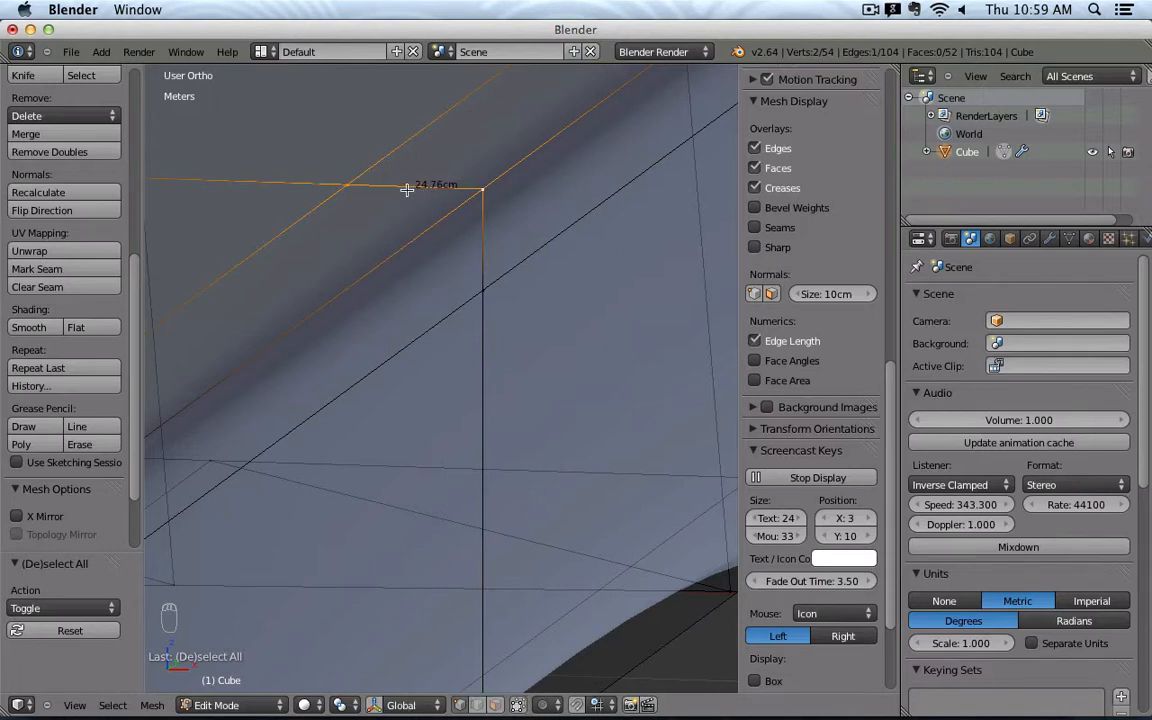
- Select the short vertical side edge between the horizontal loop and the block's top edge to measure its length
{"action": "scroll", "coordinate": [407, 189], "scroll_direction": "down", "scroll_amount": 5}
{"action": "middle_click_drag", "start_coordinate": [403, 194], "coordinate": [486, 262], "text": "shift"}
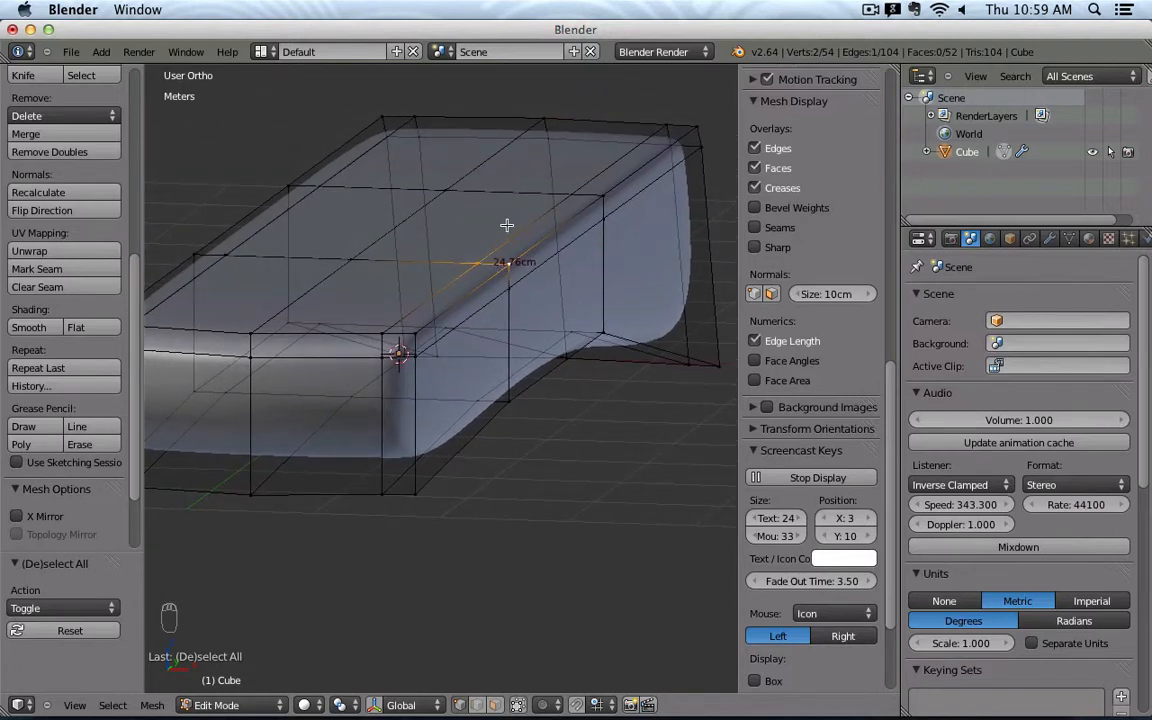
{"action": "scroll", "coordinate": [505, 226], "scroll_direction": "up", "scroll_amount": 4}
{"action": "right_click", "coordinate": [519, 335]}
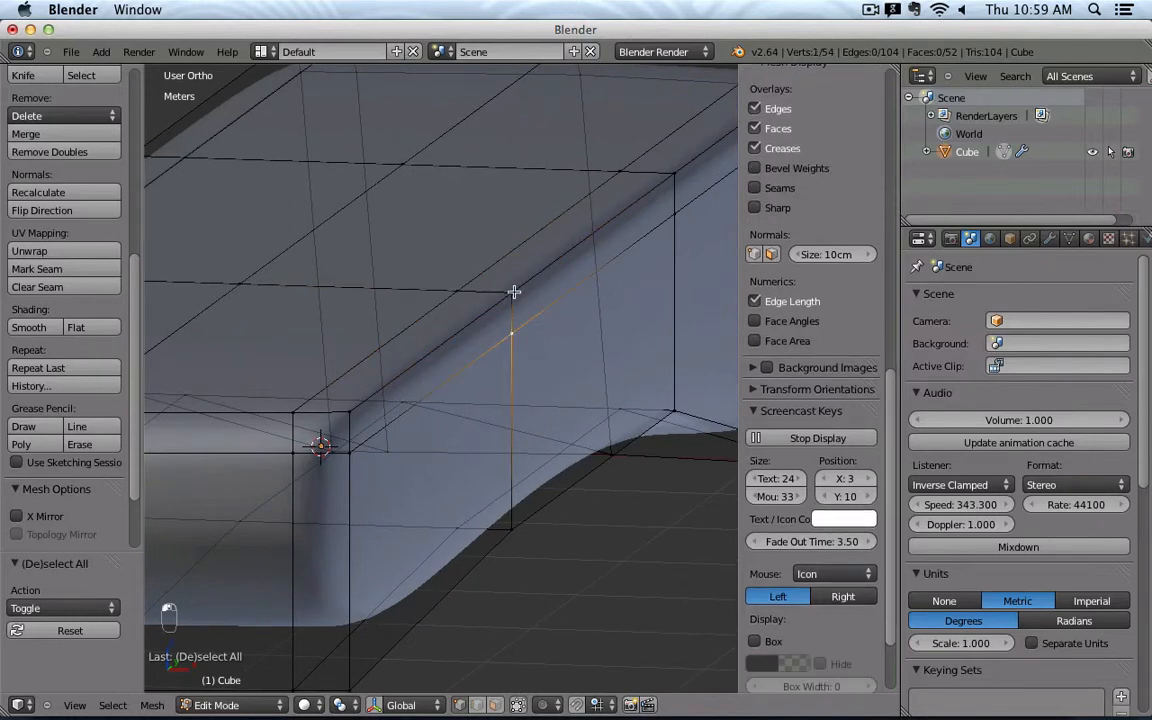
{"action": "right_click", "coordinate": [514, 291], "text": "shift"}
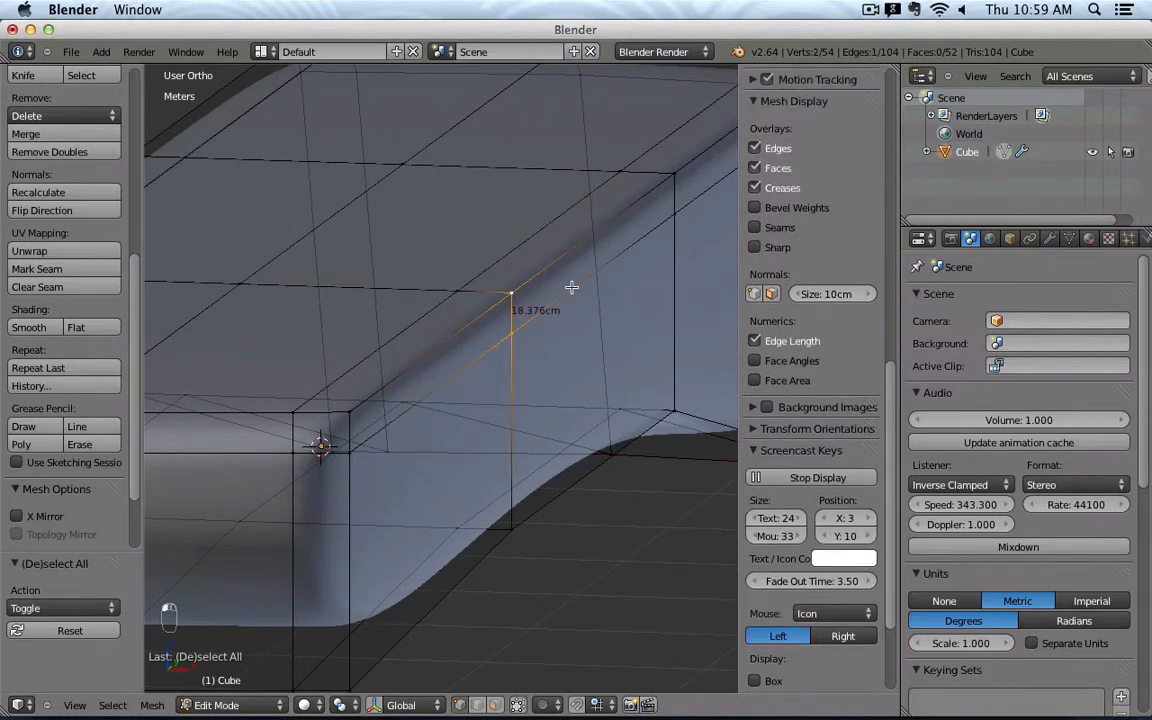
- Select the whole horizontal loop below the top face and lower it about 4.2 cm along Z
{"action": "right_click", "coordinate": [499, 348], "text": "alt"}
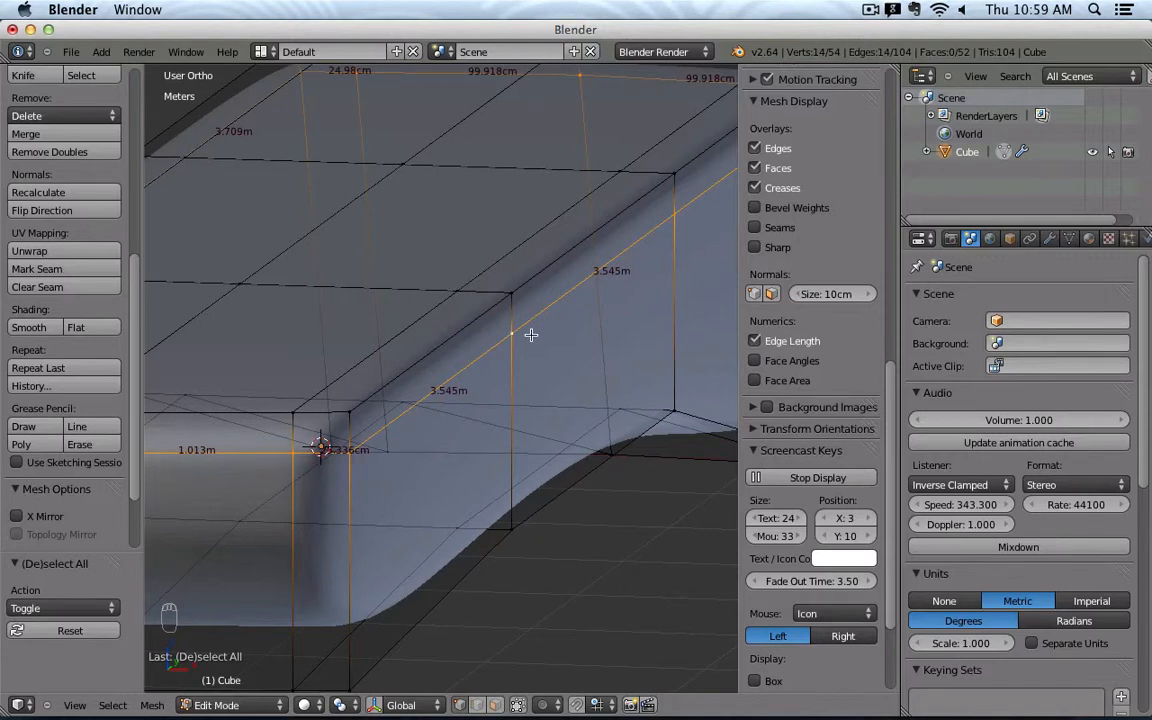
{"action": "scroll", "coordinate": [538, 319], "scroll_direction": "down", "scroll_amount": 5}
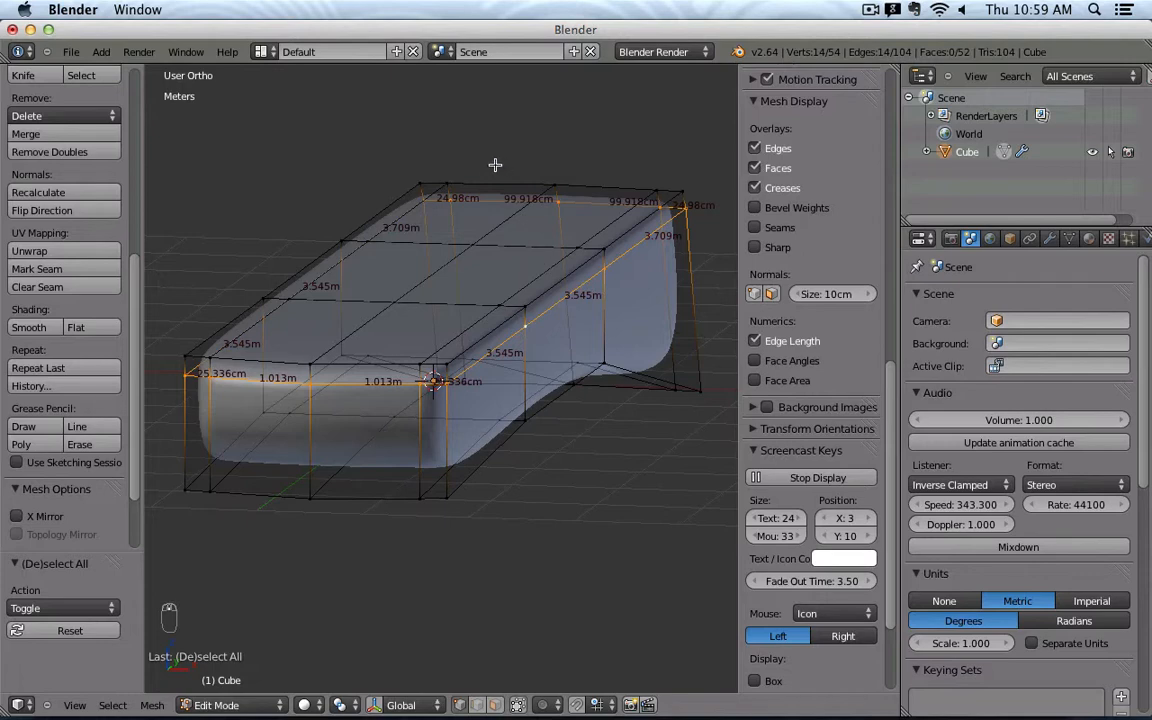
{"action": "key", "text": "g"}
{"action": "key", "text": "z"}
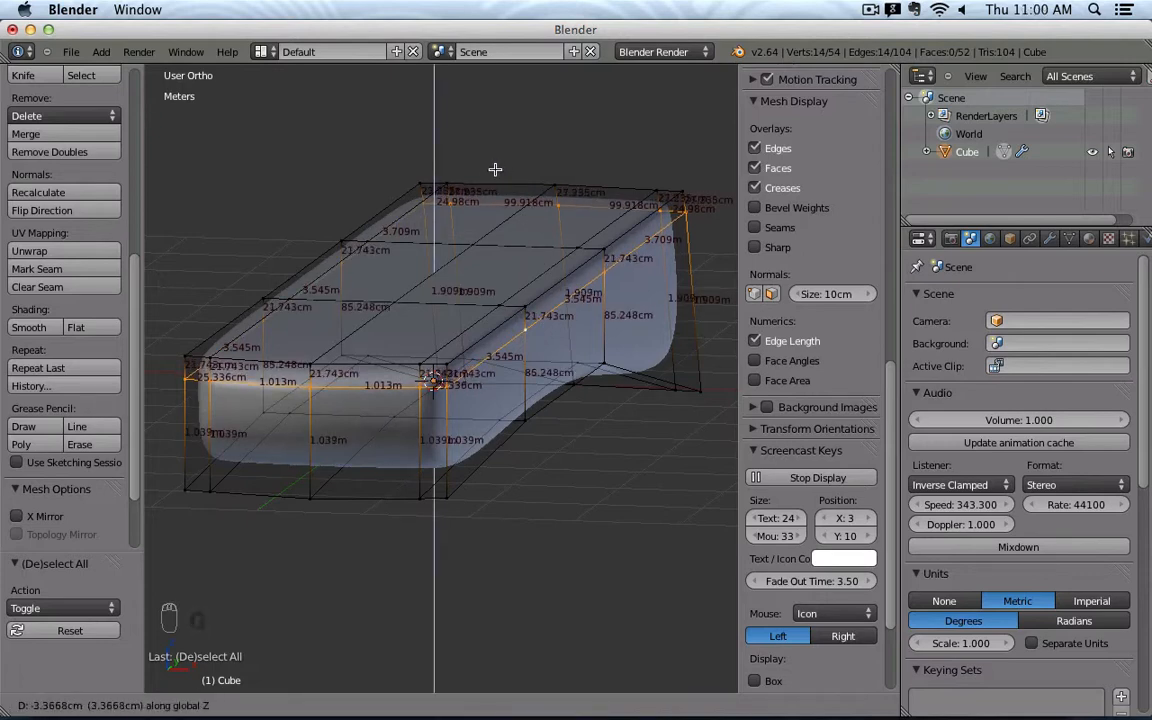
{"action": "left_click", "coordinate": [496, 172]}
- Reselect the upper horizontal loop and lower it about 1.5 cm more along Z
{"action": "scroll", "coordinate": [500, 305], "scroll_direction": "up", "scroll_amount": 4}
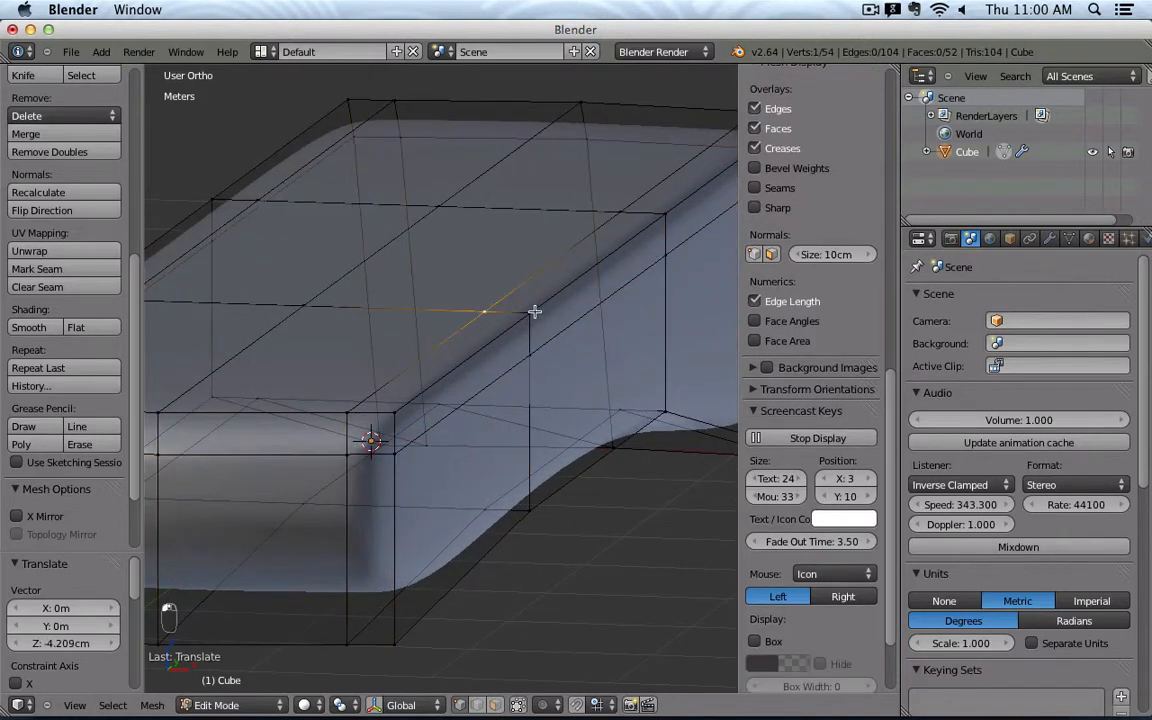
{"action": "right_click", "coordinate": [558, 338], "text": "alt"}
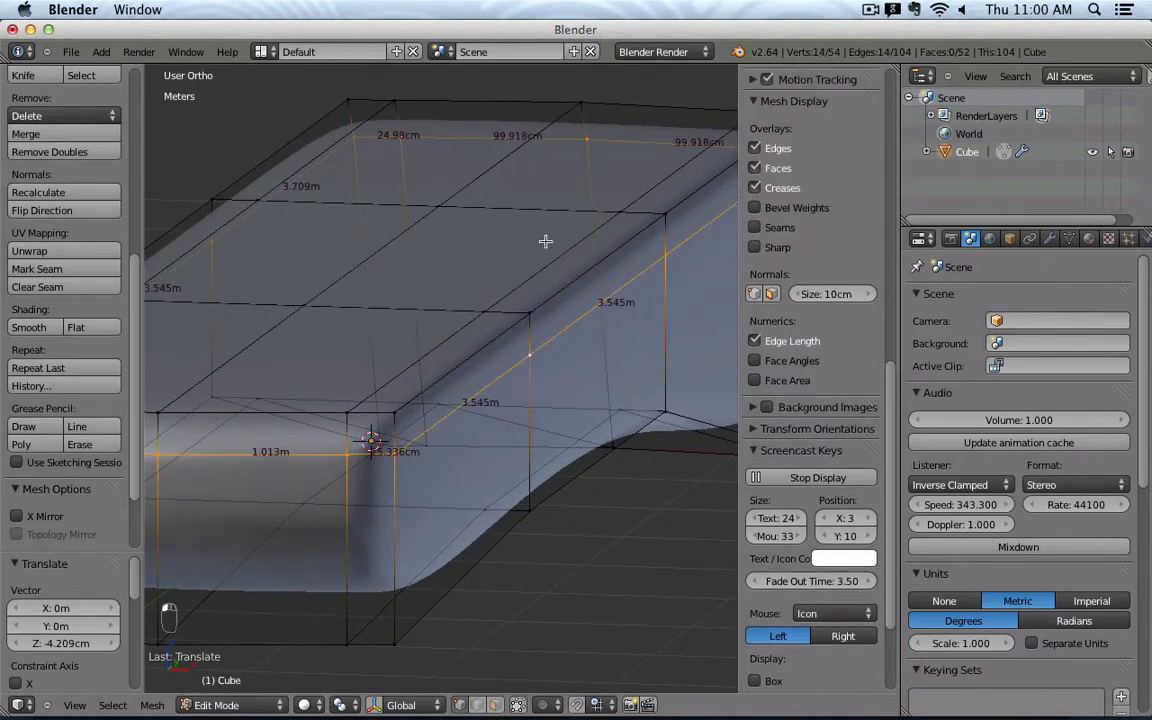
{"action": "key", "text": "g"}
{"action": "key", "text": "z"}
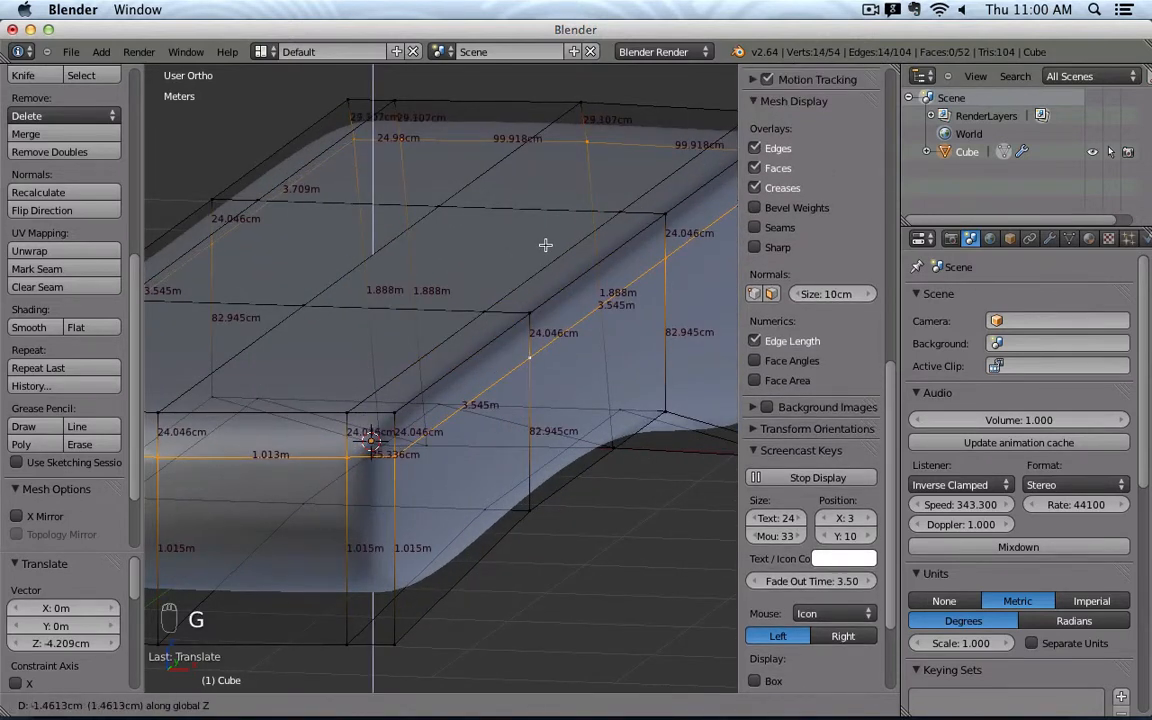
{"action": "left_click", "coordinate": [545, 245]}
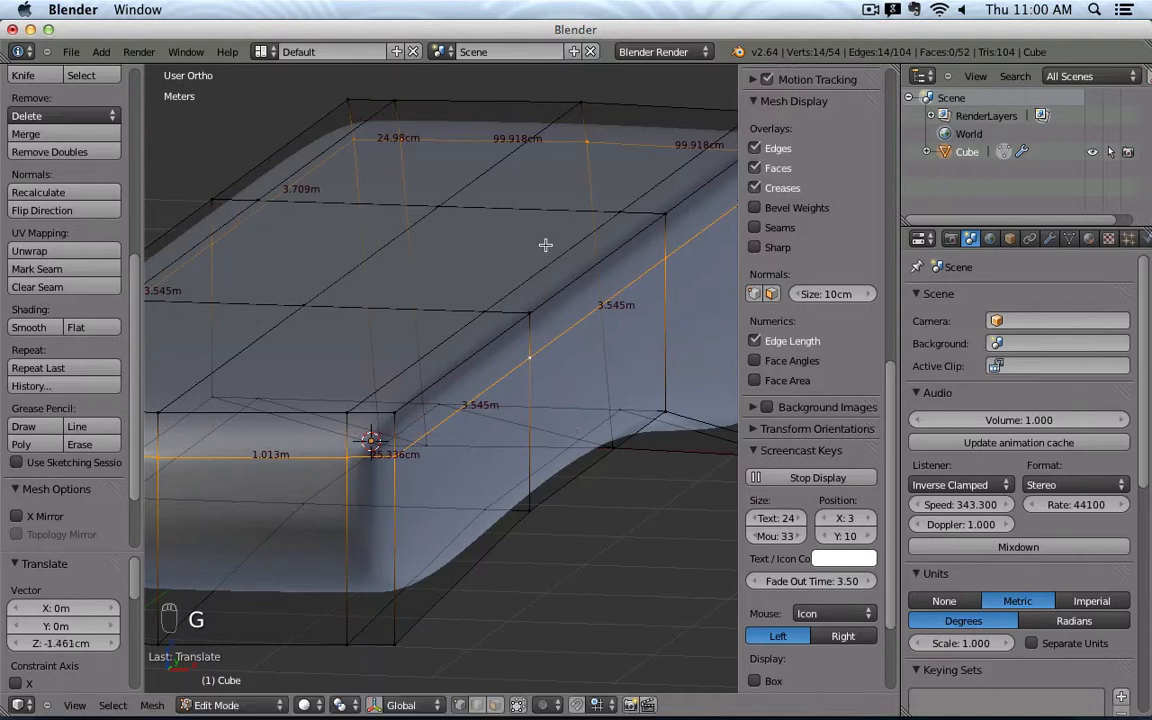
- Compare the length of the short vertical side edge with the short top edge beside the positive X loop cut
{"action": "right_click", "coordinate": [529, 340]}
{"action": "right_click", "coordinate": [510, 310]}
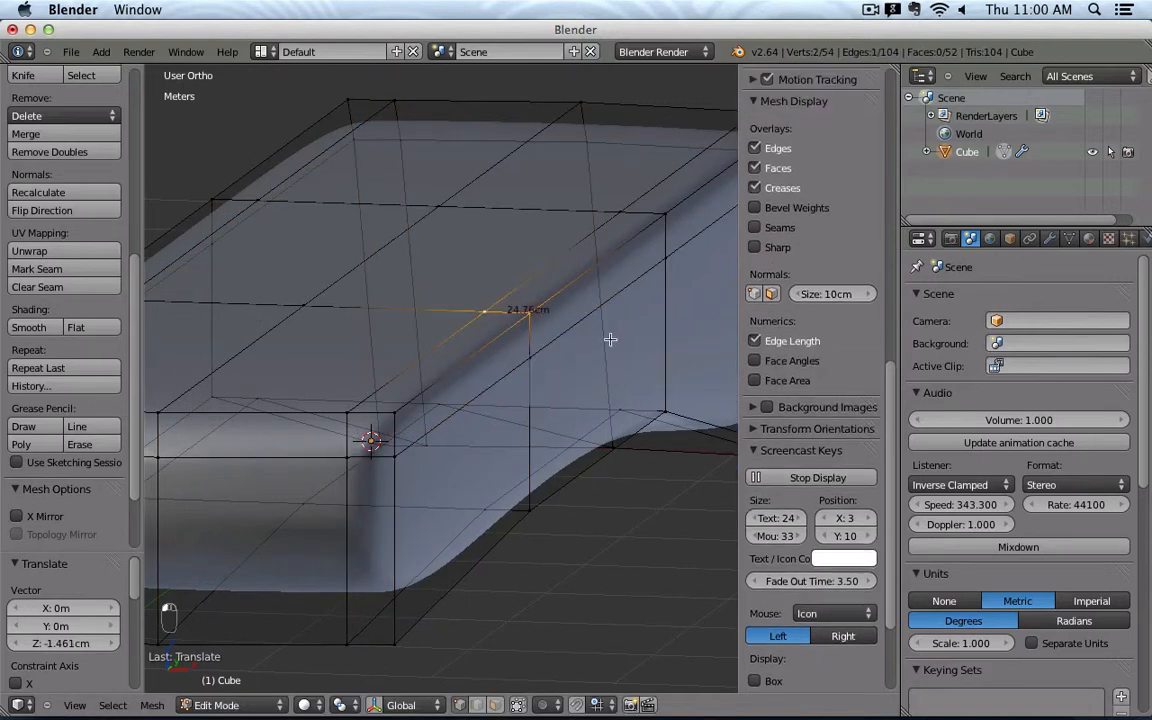
{"action": "scroll", "coordinate": [583, 279], "scroll_direction": "down", "scroll_amount": 4}
{"action": "middle_click_drag", "start_coordinate": [622, 281], "coordinate": [504, 288]}
{"action": "scroll", "coordinate": [504, 288], "scroll_direction": "up", "scroll_amount": 1}
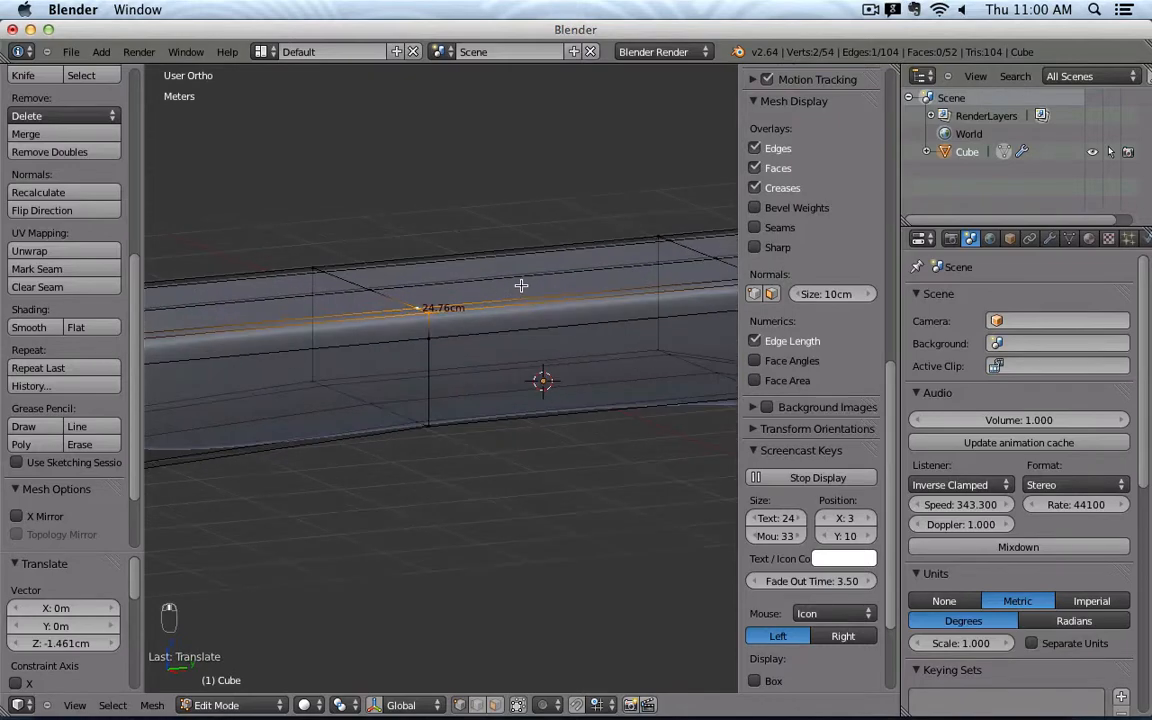
- Hide the 3D view's properties sidebar and deselect all of the block's vertices
{"action": "key", "text": "n"}
{"action": "scroll", "coordinate": [670, 200], "scroll_direction": "down", "scroll_amount": 3}
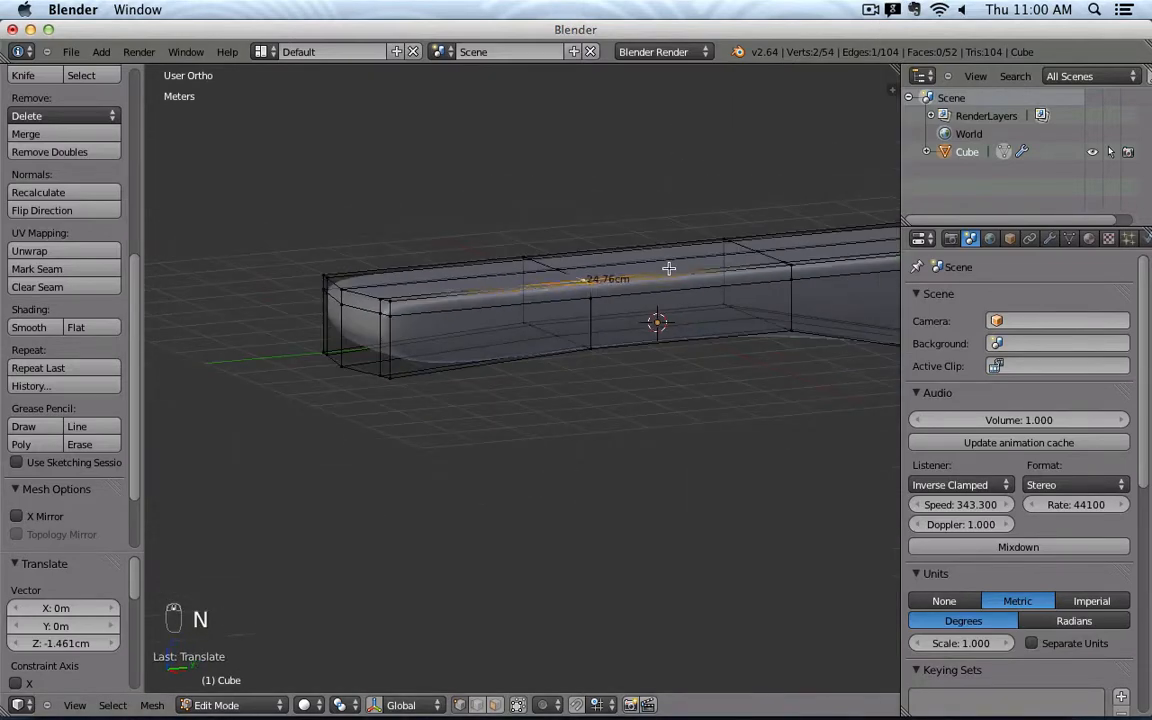
{"action": "key", "text": "a"}
{"action": "middle_click_drag", "start_coordinate": [696, 283], "coordinate": [438, 284]}
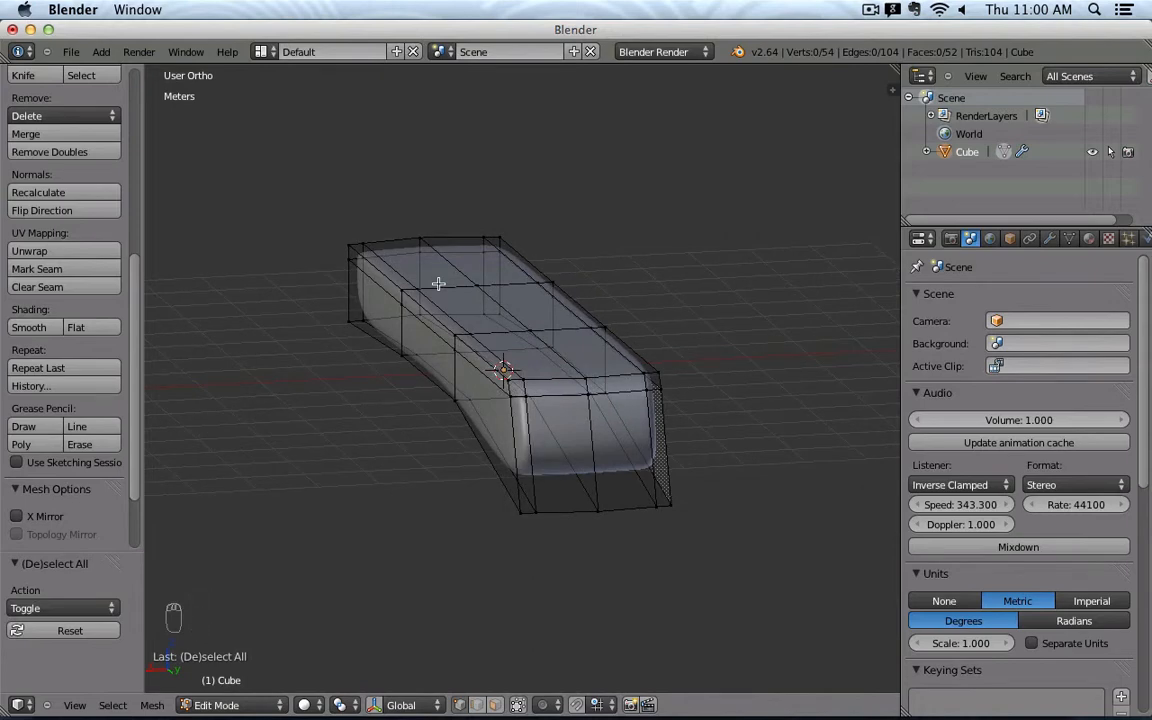
- Add a horizontal loop cut around the block and slide it toward the bottom face
{"action": "key", "text": "KP_7"}
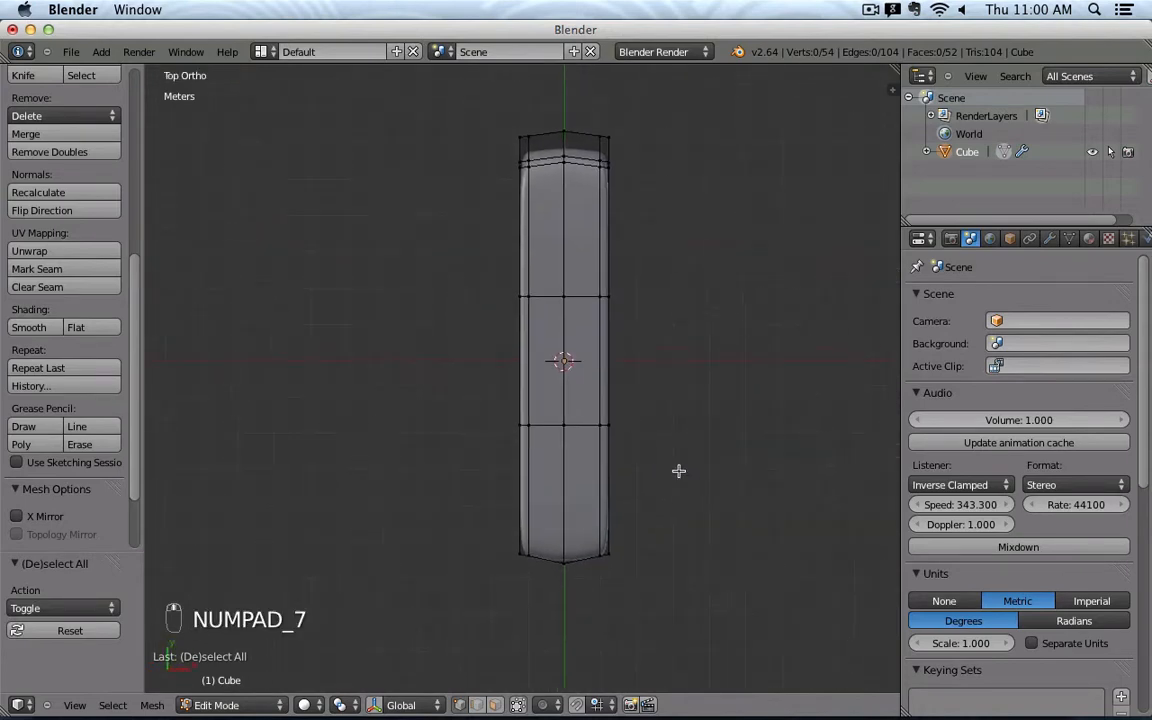
{"action": "middle_click_drag", "start_coordinate": [678, 471], "coordinate": [442, 334]}
{"action": "scroll", "coordinate": [411, 337], "scroll_direction": "up", "scroll_amount": 3}
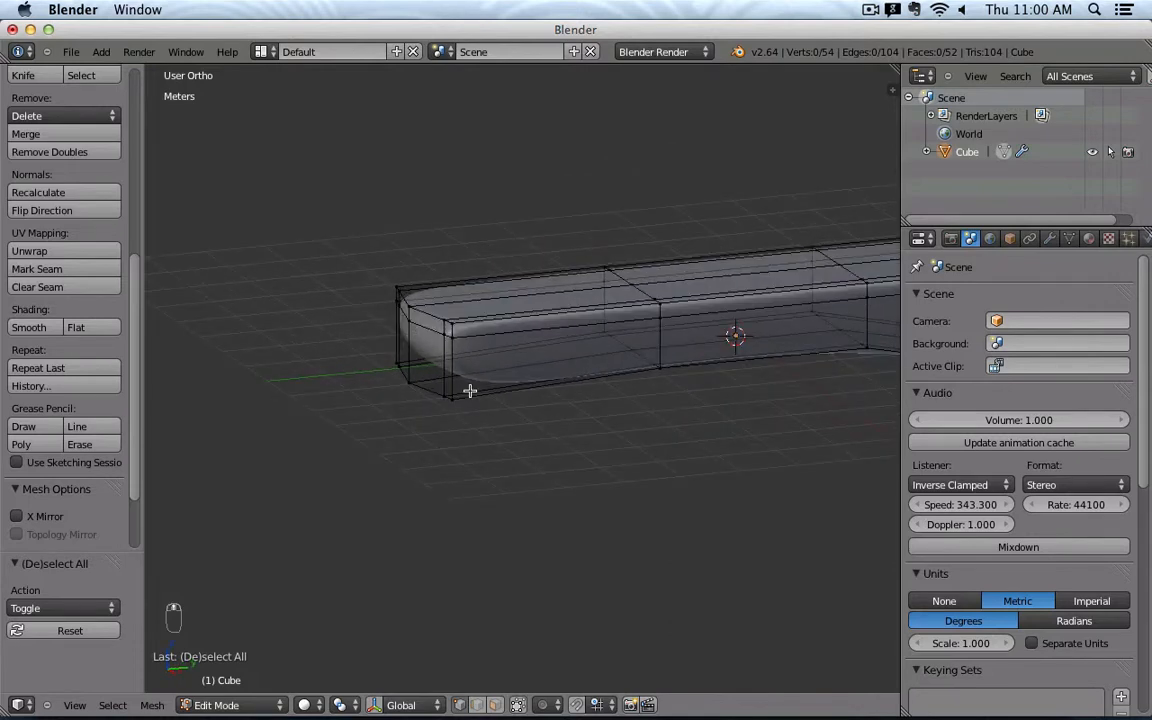
{"action": "key", "text": "ctrl+r"}
{"action": "left_click", "coordinate": [449, 349]}
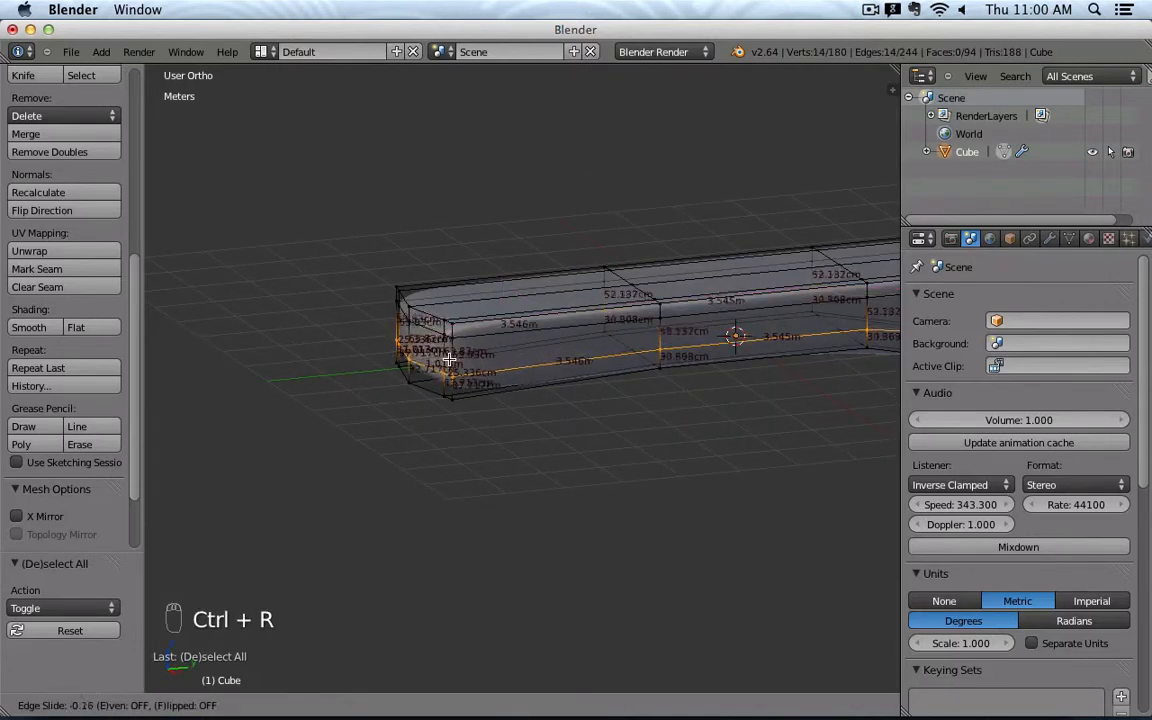
{"action": "left_click", "coordinate": [540, 379]}
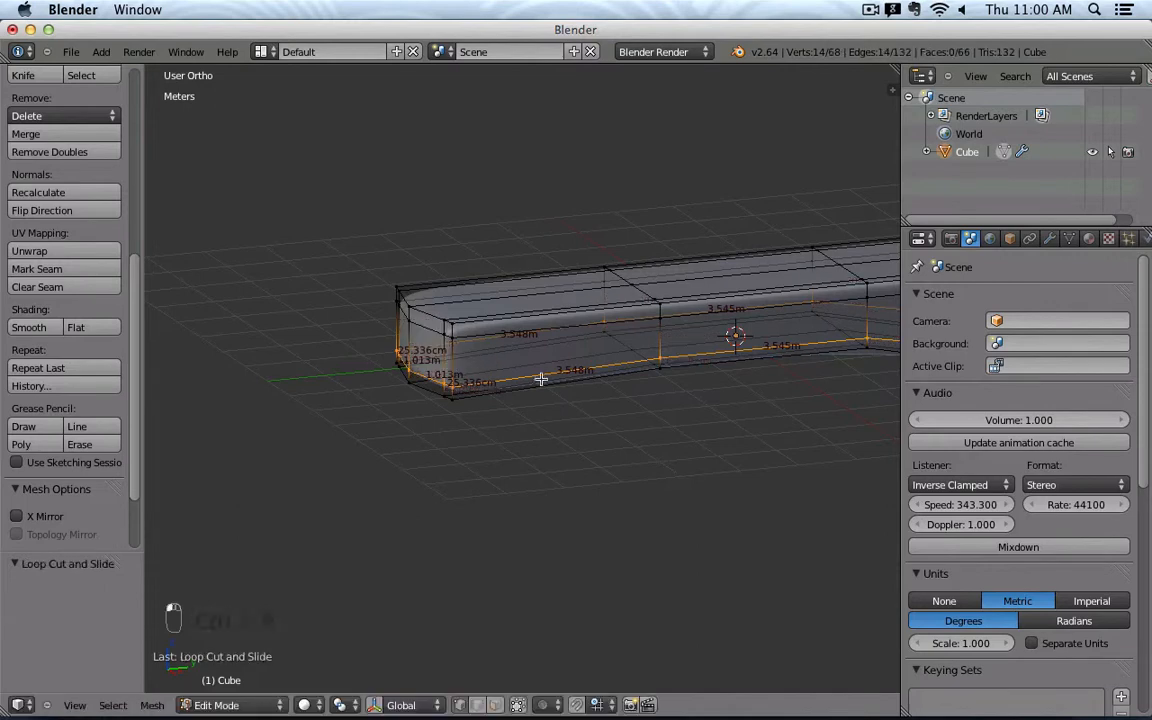
- From the right side view, adjust the lower horizontal loop with Edge Slide by a factor of about -0.05
{"action": "key", "text": "KP_1"}
{"action": "key", "text": "KP_3"}
{"action": "scroll", "coordinate": [530, 309], "scroll_direction": "up", "scroll_amount": 3}
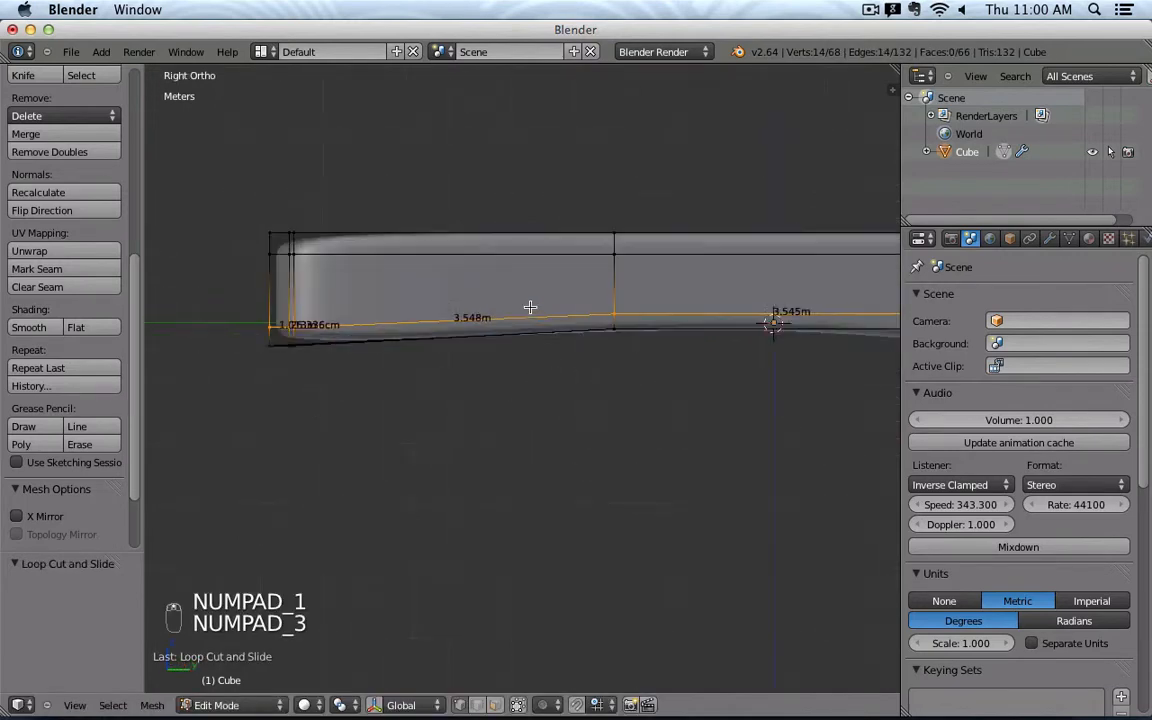
{"action": "scroll", "coordinate": [530, 307], "scroll_direction": "down", "scroll_amount": 2}
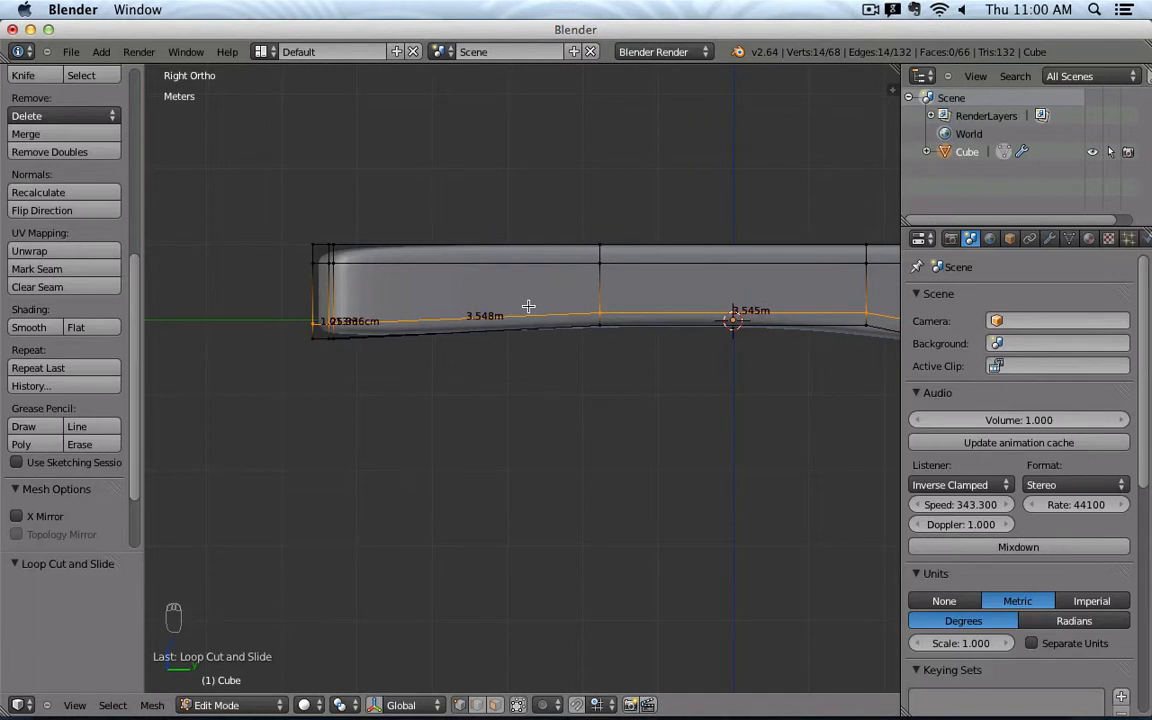
{"action": "key", "text": "g"}
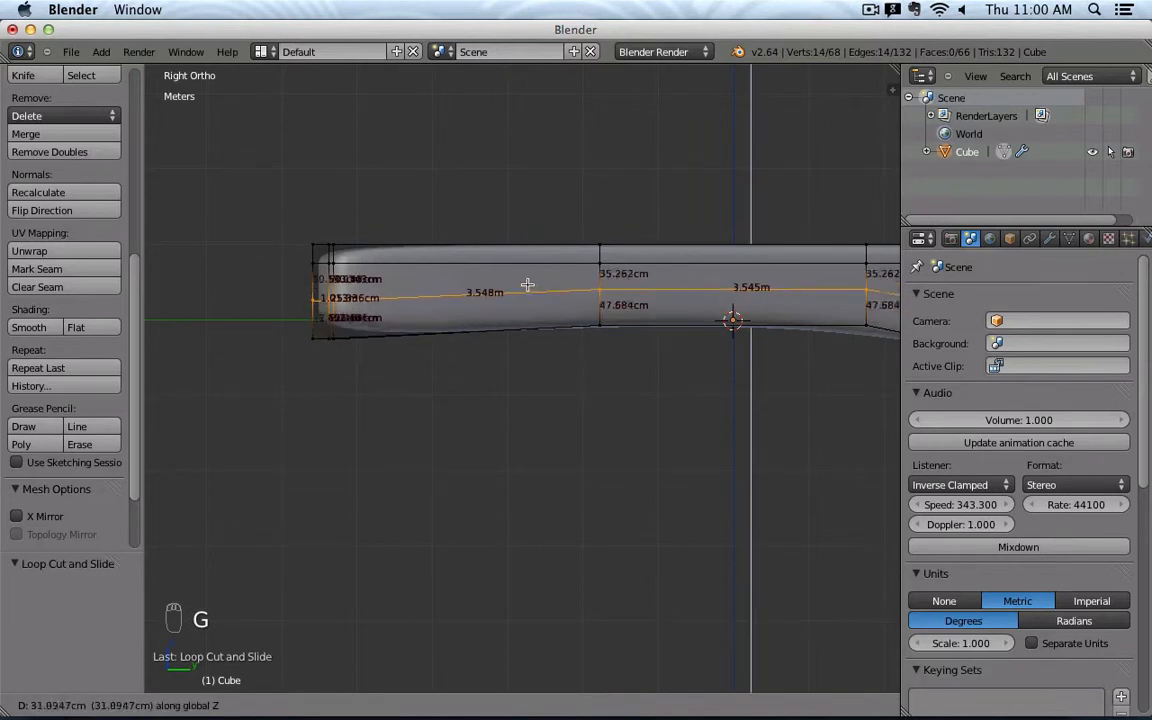
{"action": "right_click", "coordinate": [526, 291]}
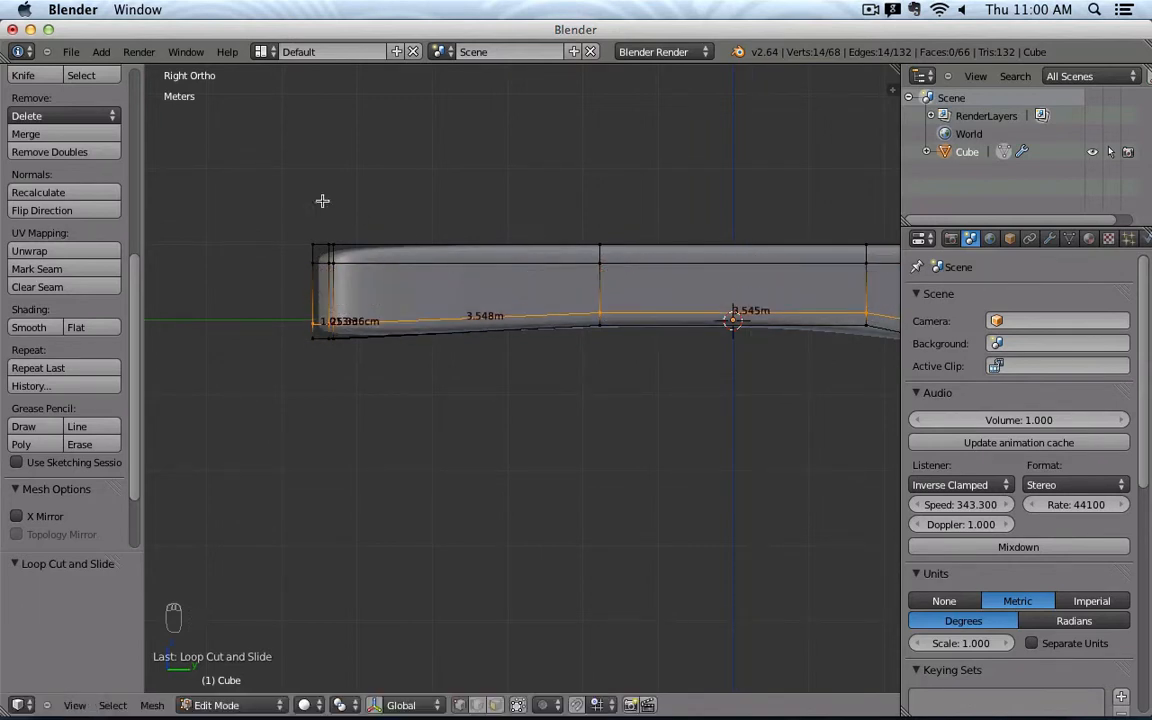
{"action": "scroll", "coordinate": [80, 220], "scroll_direction": "up", "scroll_amount": 8}
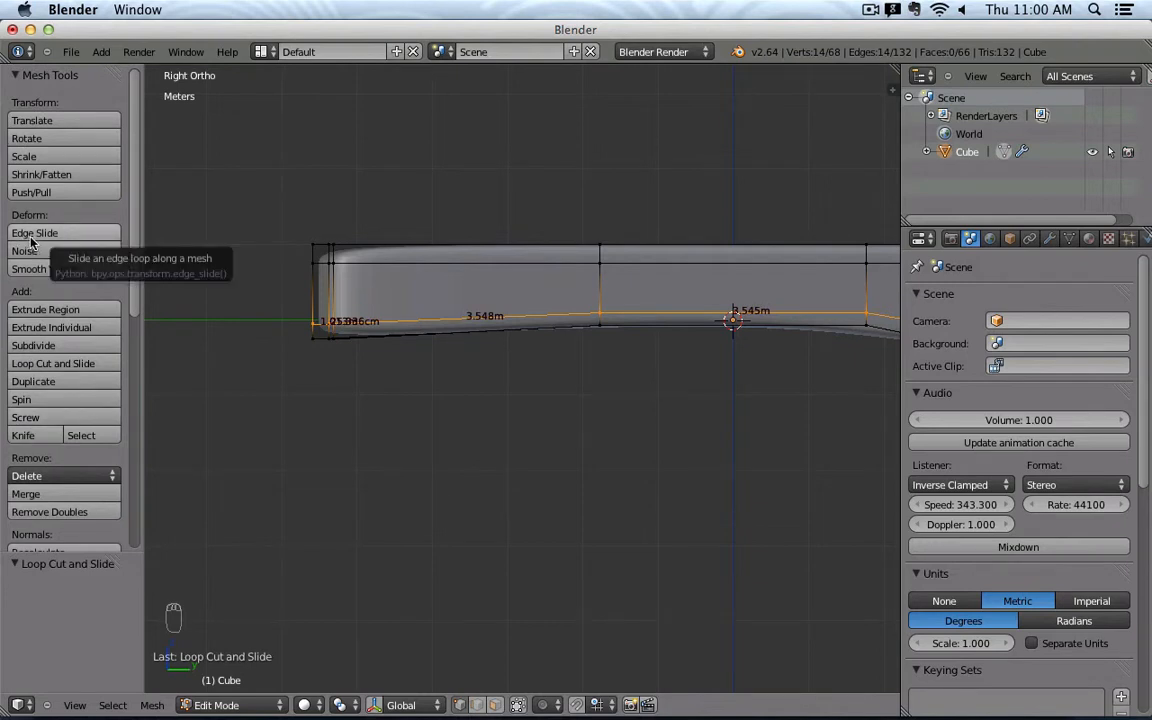
{"action": "left_click", "coordinate": [82, 238]}
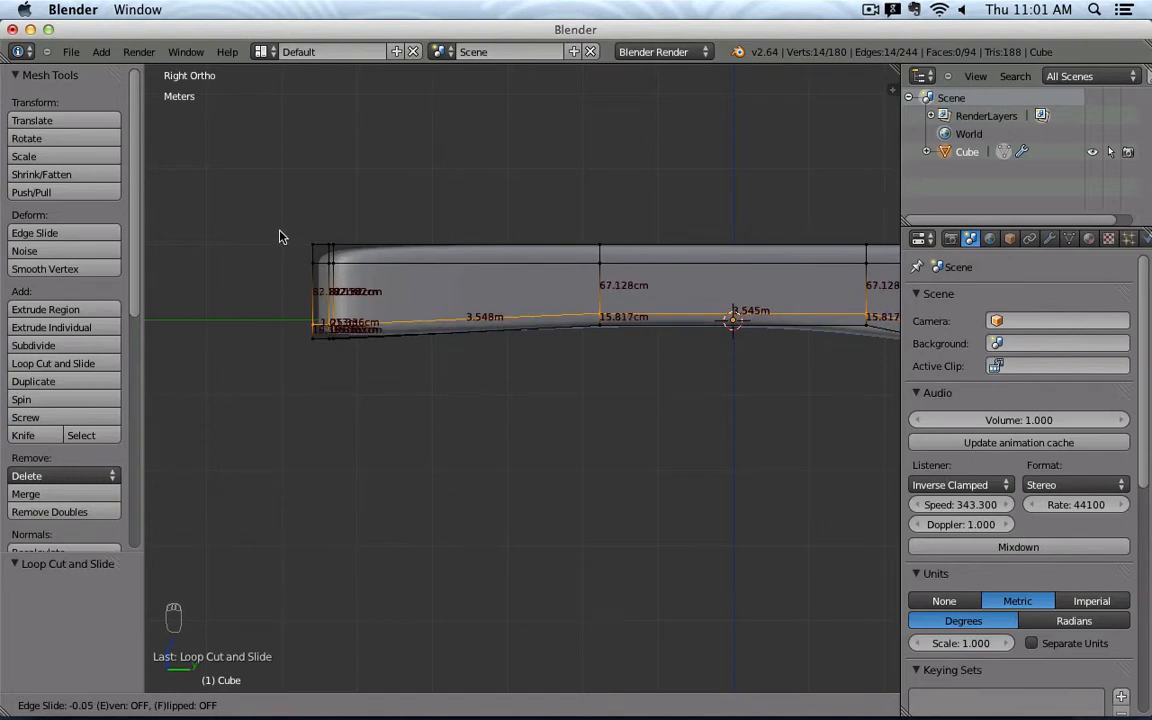
{"action": "left_click", "coordinate": [280, 235]}
- Inspect the smoothed block in Object Mode, and return to Edit Mode
{"action": "middle_click_drag", "start_coordinate": [840, 373], "coordinate": [645, 357], "text": "shift"}
{"action": "scroll", "coordinate": [645, 357], "scroll_direction": "down", "scroll_amount": 2}
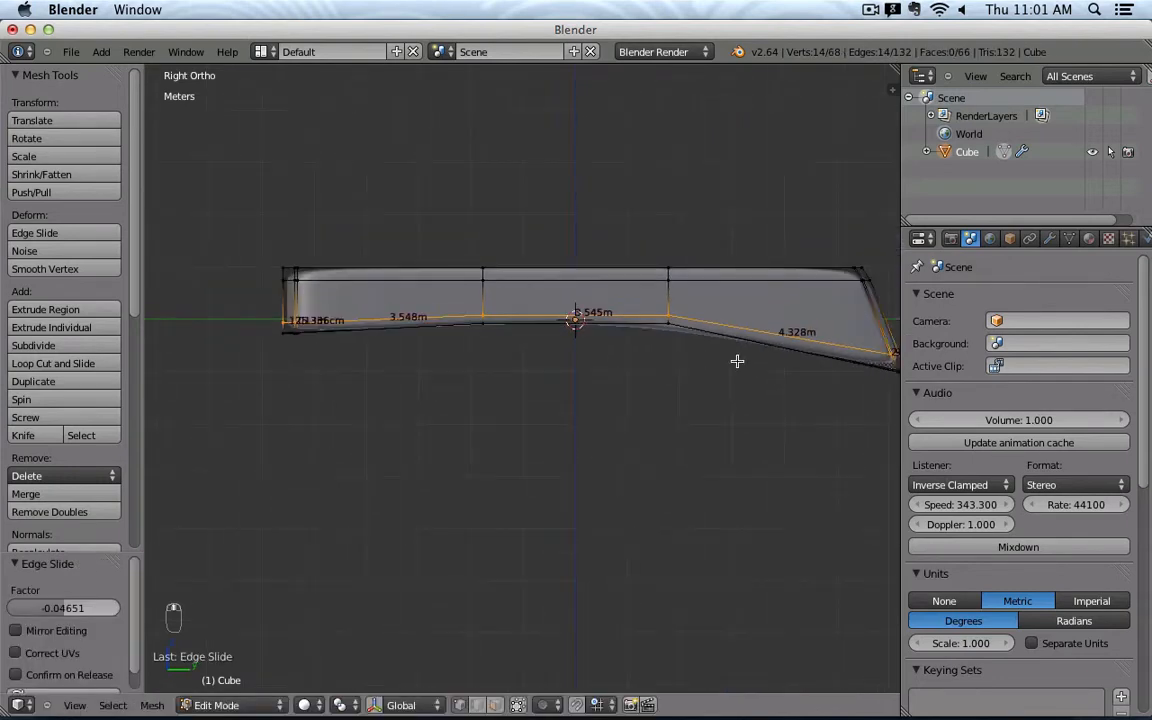
{"action": "middle_click_drag", "start_coordinate": [738, 360], "coordinate": [697, 403]}
{"action": "key", "text": "Tab"}
{"action": "middle_click_drag", "start_coordinate": [545, 366], "coordinate": [591, 452]}
{"action": "key", "text": "Tab"}
- In wireframe top view, box-select the inner vertices at the block's positive Y end and move them about 4 cm along Y
{"action": "key", "text": "KP_7"}
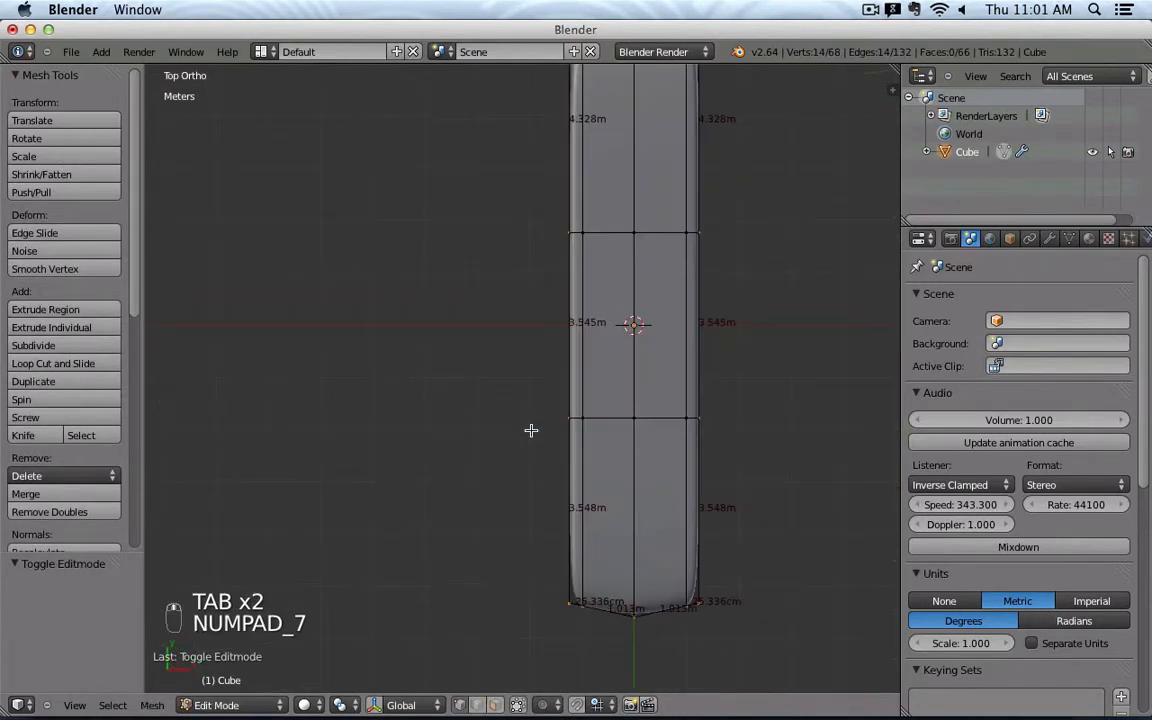
{"action": "middle_click_drag", "start_coordinate": [580, 343], "coordinate": [556, 556], "text": "shift"}
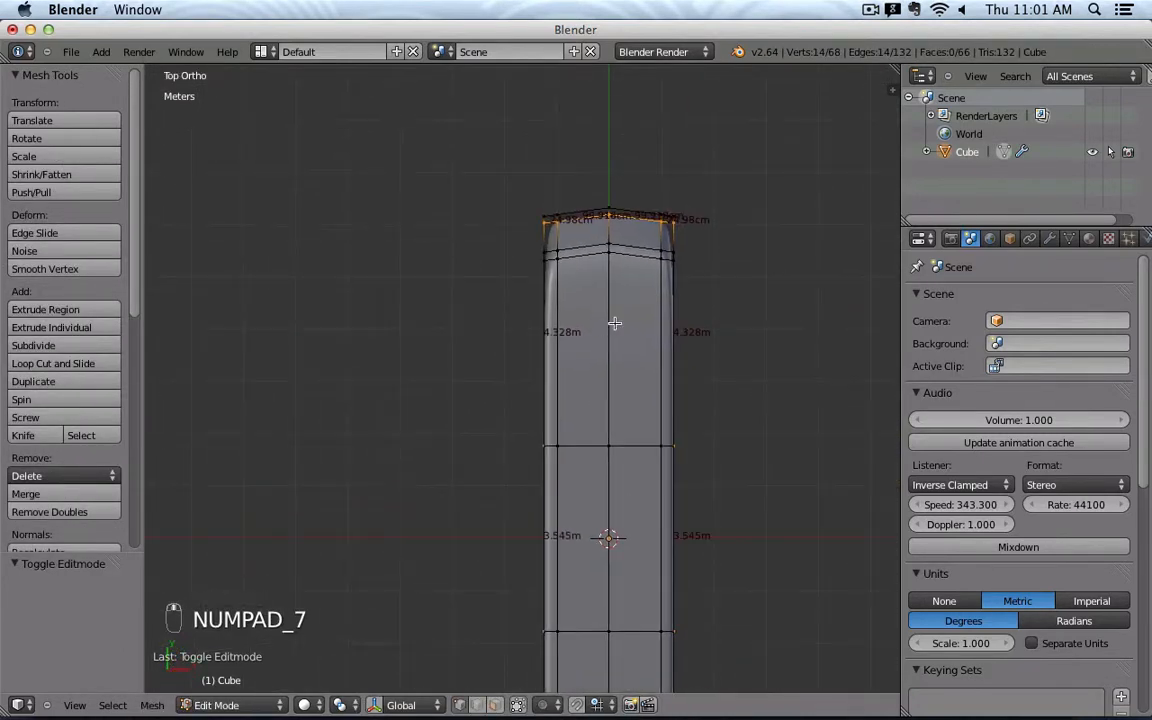
{"action": "scroll", "coordinate": [620, 312], "scroll_direction": "up", "scroll_amount": 3}
{"action": "key", "text": "z"}
{"action": "middle_click_drag", "start_coordinate": [629, 297], "coordinate": [617, 375], "text": "shift"}
{"action": "key", "text": "a"}
{"action": "key", "text": "b"}
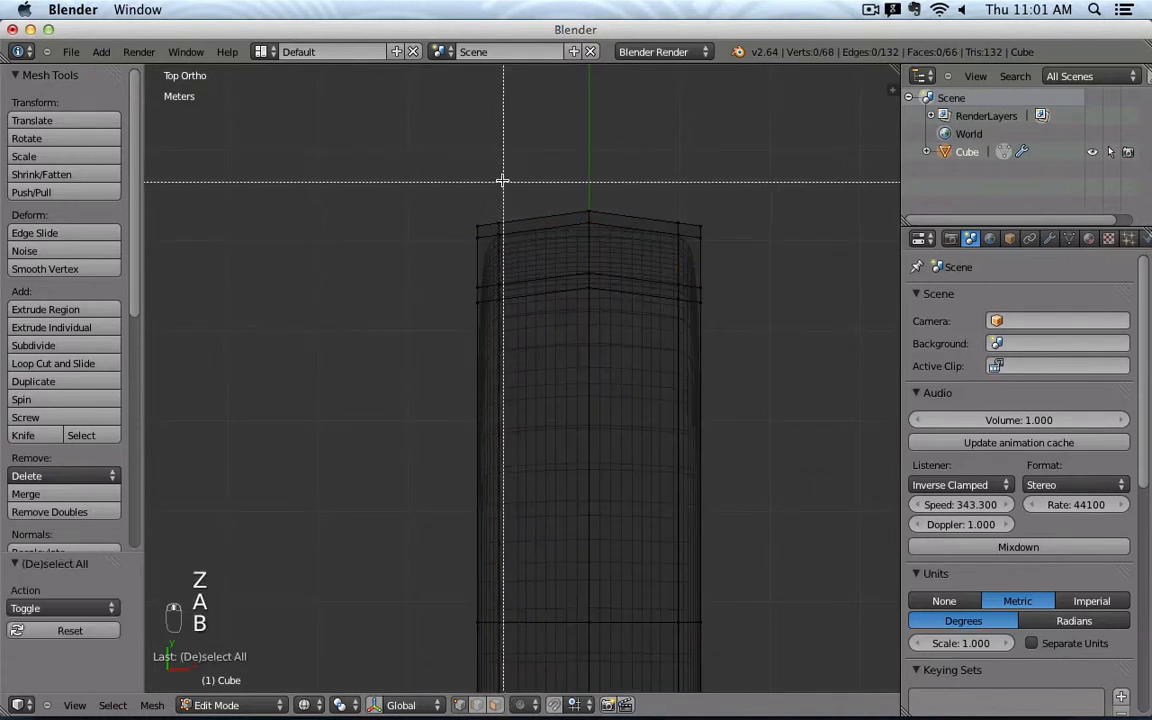
{"action": "left_click_drag", "start_coordinate": [490, 175], "coordinate": [686, 316]}
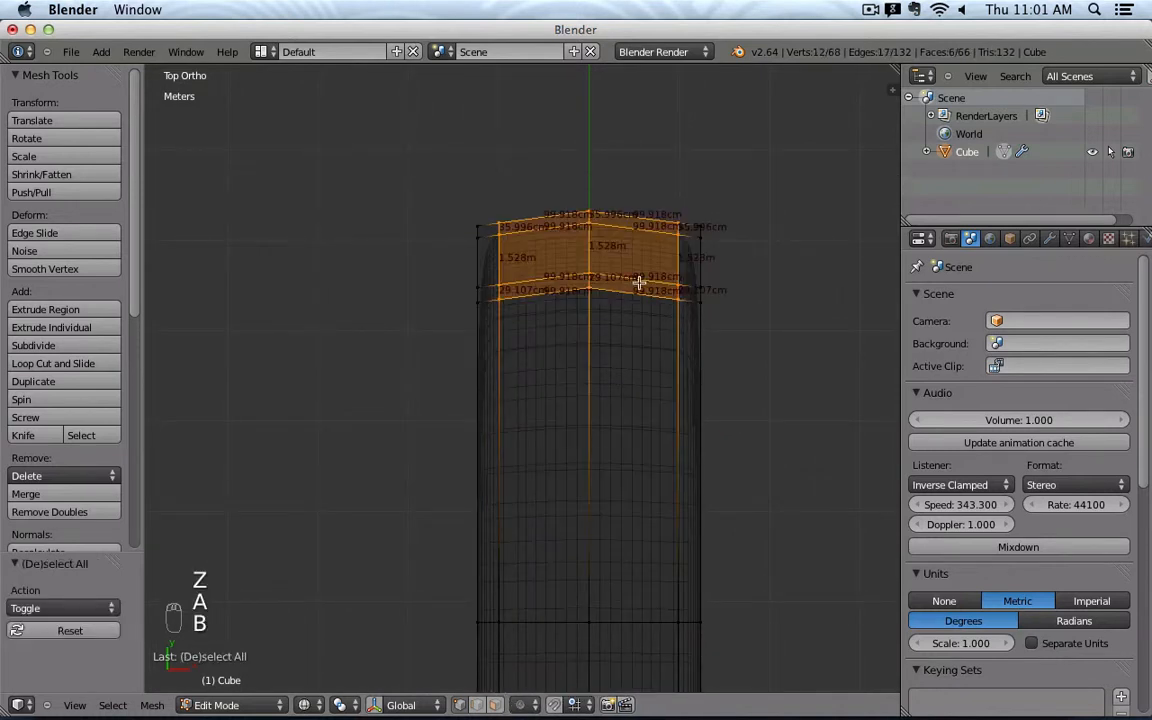
{"action": "key", "text": "g"}
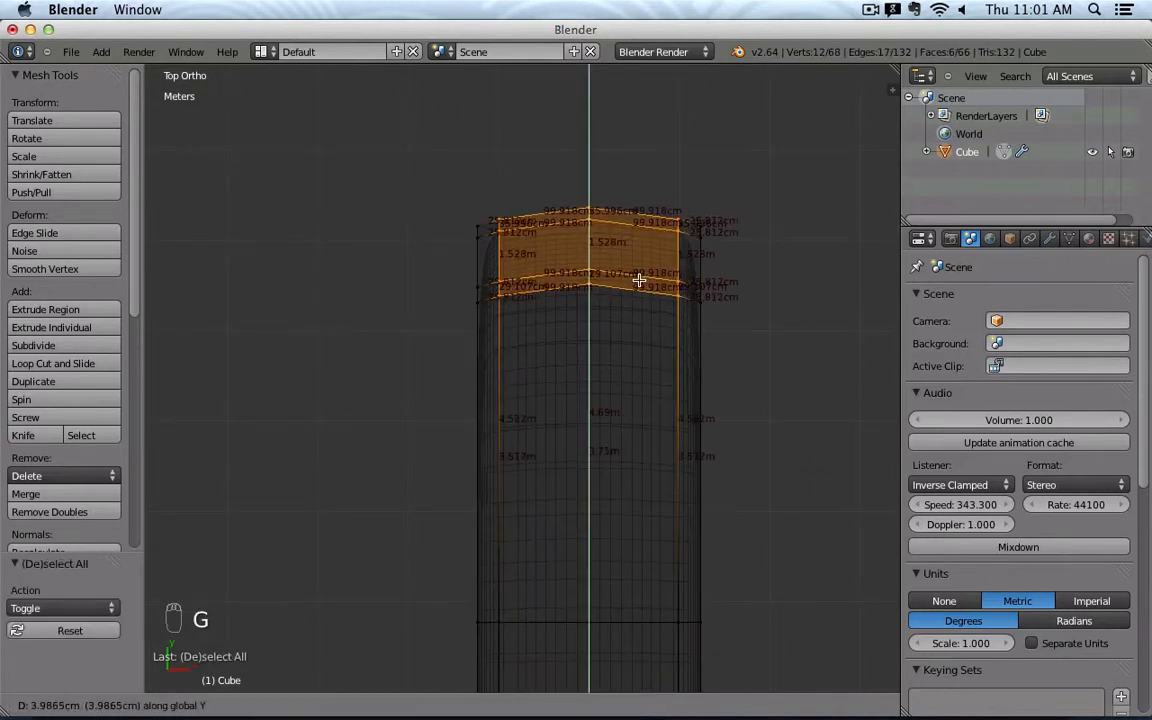
{"action": "left_click", "coordinate": [638, 278]}
- Check the smoothed block in Object Mode with solid shading, from the positive Y end to the negative Y end
{"action": "key", "text": "Tab"}
{"action": "key", "text": "z"}
{"action": "scroll", "coordinate": [638, 282], "scroll_direction": "down", "scroll_amount": 5}
{"action": "middle_click_drag", "start_coordinate": [653, 488], "coordinate": [637, 228], "text": "shift"}
{"action": "scroll", "coordinate": [612, 451], "scroll_direction": "up", "scroll_amount": 2}
{"action": "scroll", "coordinate": [612, 451], "scroll_direction": "up", "scroll_amount": 4}
- In wireframe top view, add the inner side vertices at the block's negative Y end to the selection and move it about -1.7 cm along Y
{"action": "key", "text": "Tab"}
{"action": "key", "text": "z"}
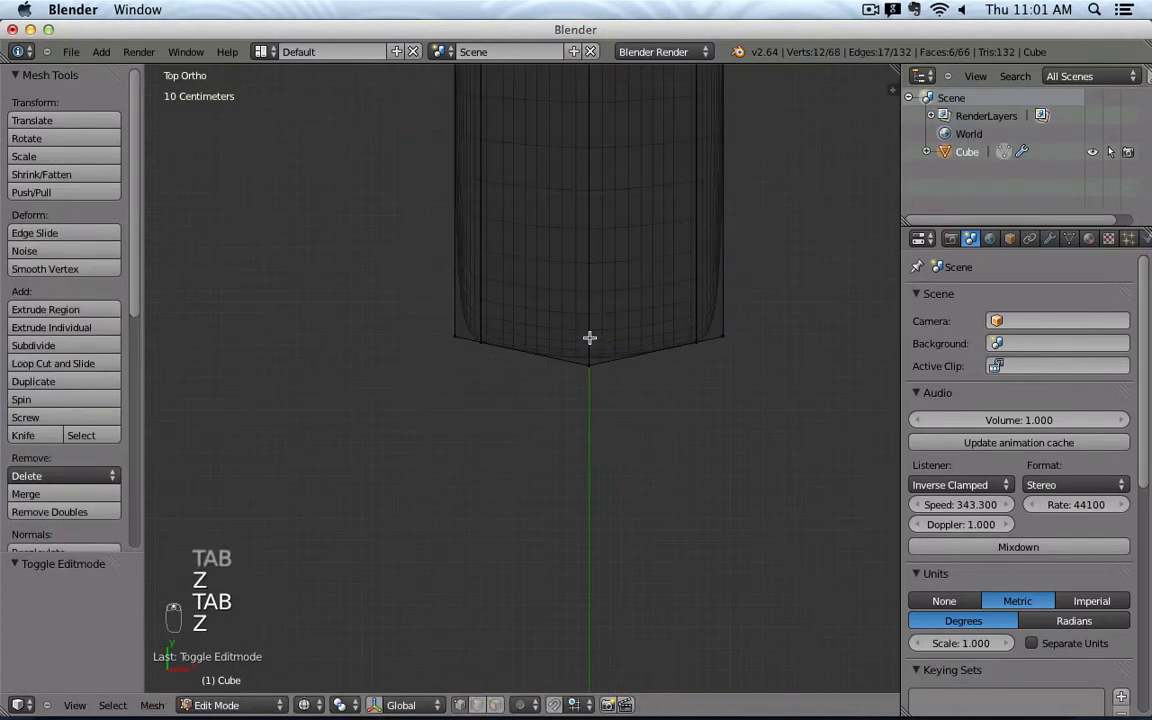
{"action": "key", "text": "b"}
{"action": "key", "text": "b"}
{"action": "left_click_drag", "start_coordinate": [680, 311], "coordinate": [710, 358]}
{"action": "key", "text": "g"}
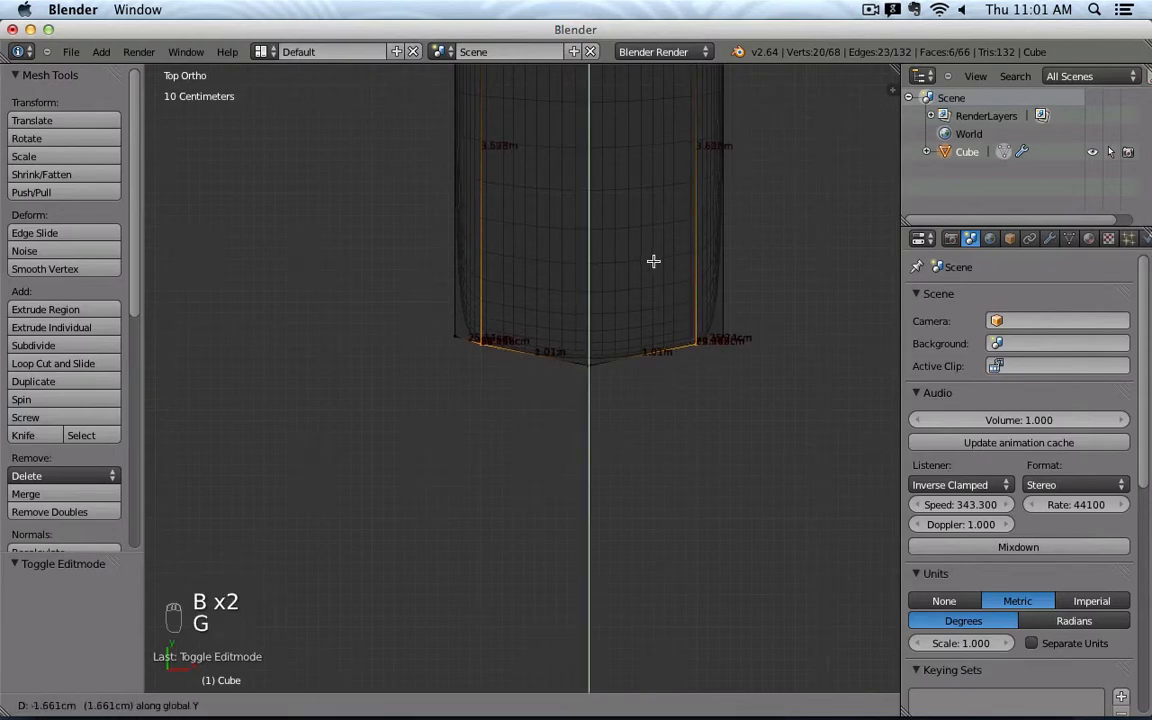
{"action": "left_click", "coordinate": [655, 266]}
{"action": "key", "text": "Tab"}
{"action": "middle_click_drag", "start_coordinate": [658, 267], "coordinate": [558, 195]}
- In solid shading, add a centred loop cut around the block between its negative Y end and the nearest cross loop
{"action": "key", "text": "Tab"}
{"action": "key", "text": "z"}
{"action": "key", "text": "a"}
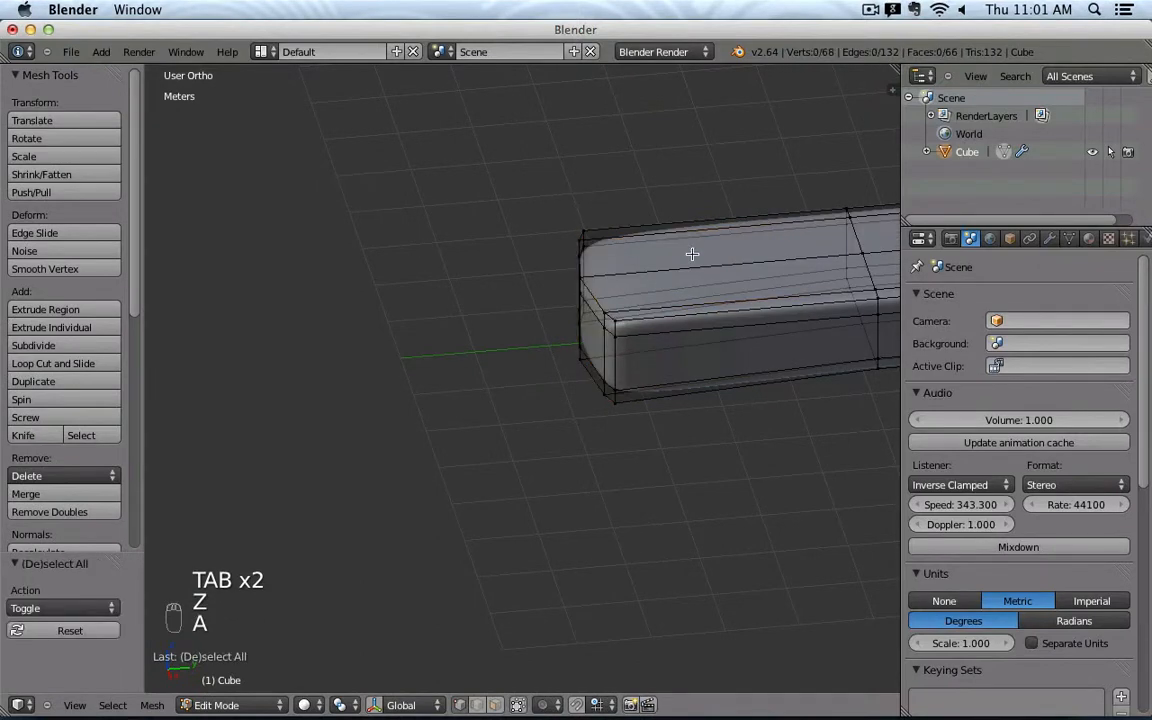
{"action": "key", "text": "ctrl+r"}
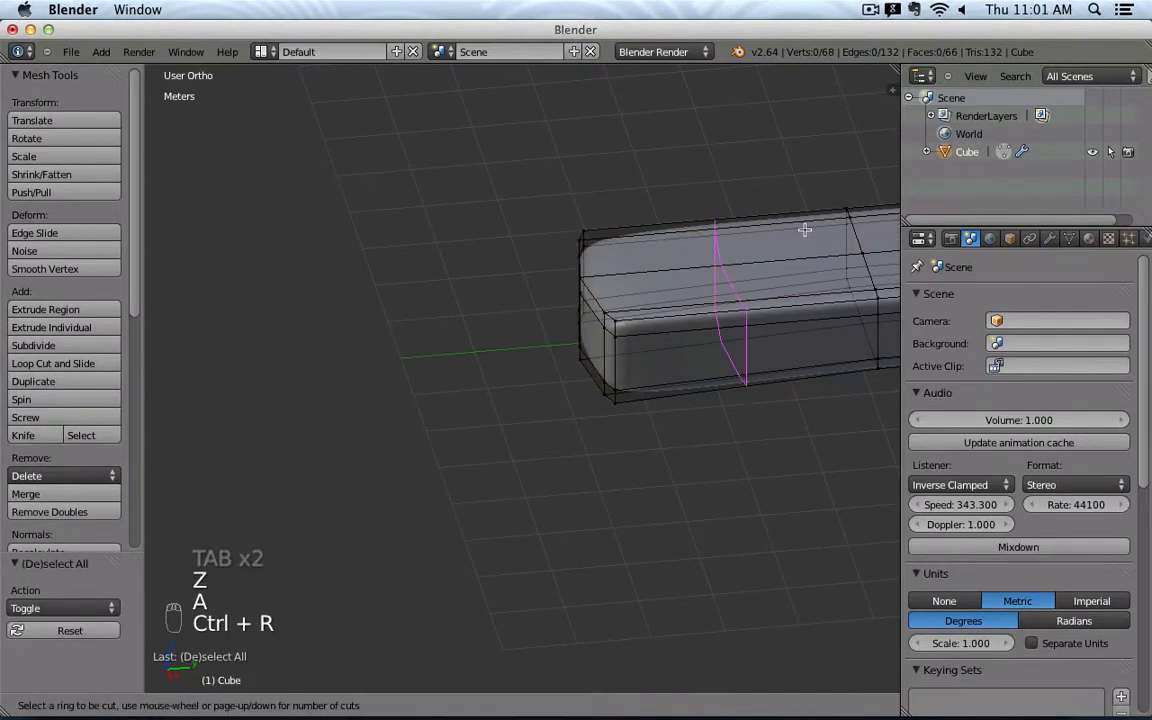
{"action": "left_click", "coordinate": [805, 230]}
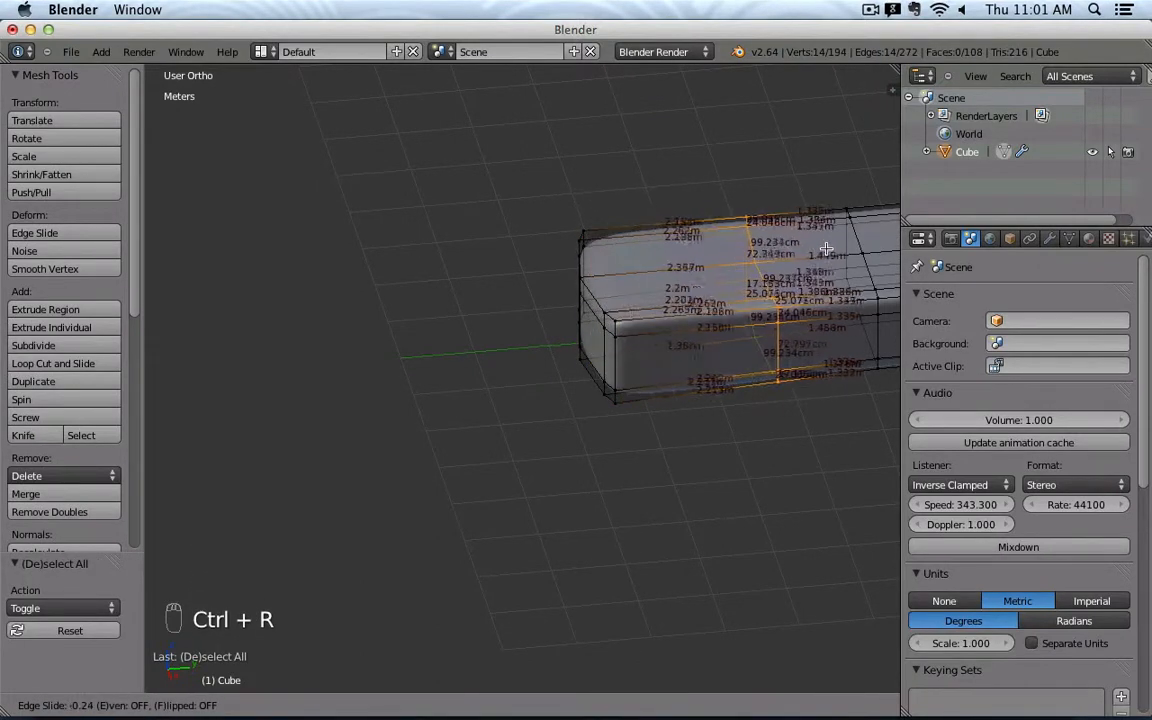
{"action": "right_click", "coordinate": [730, 255]}
- Turn off the edge length display and use Edge Slide to bring the new loop close to the negative Y end, with a factor of 0.871
{"action": "key", "text": "n"}
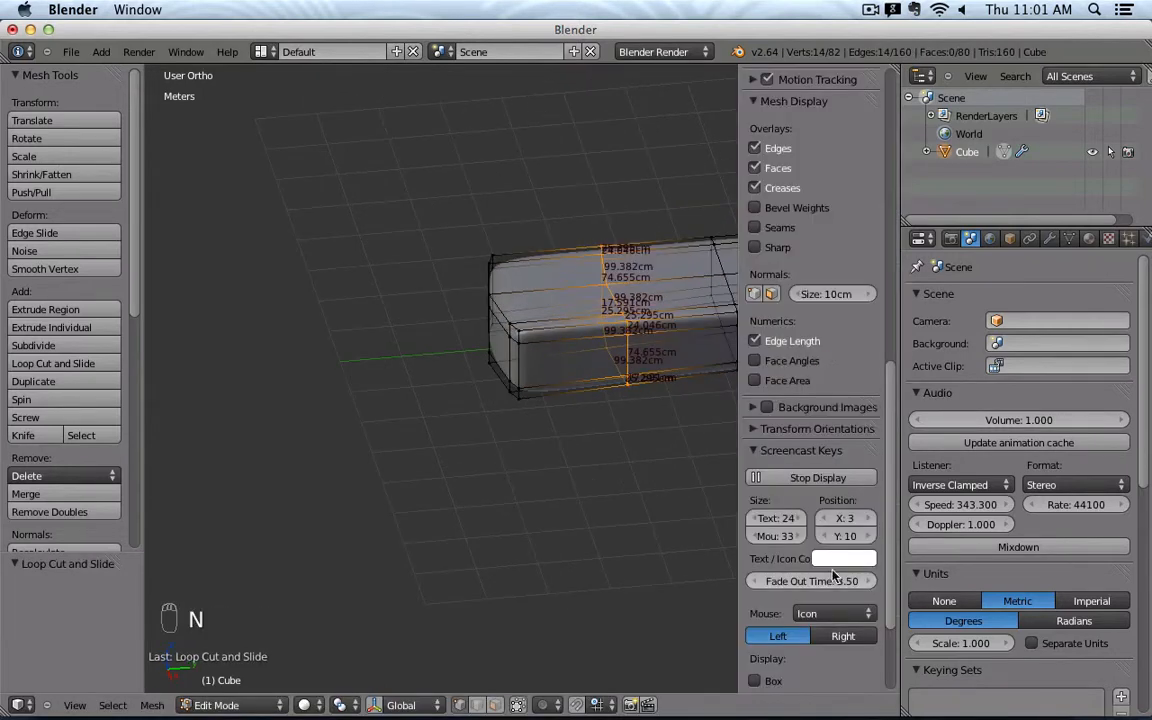
{"action": "left_click", "coordinate": [771, 344]}
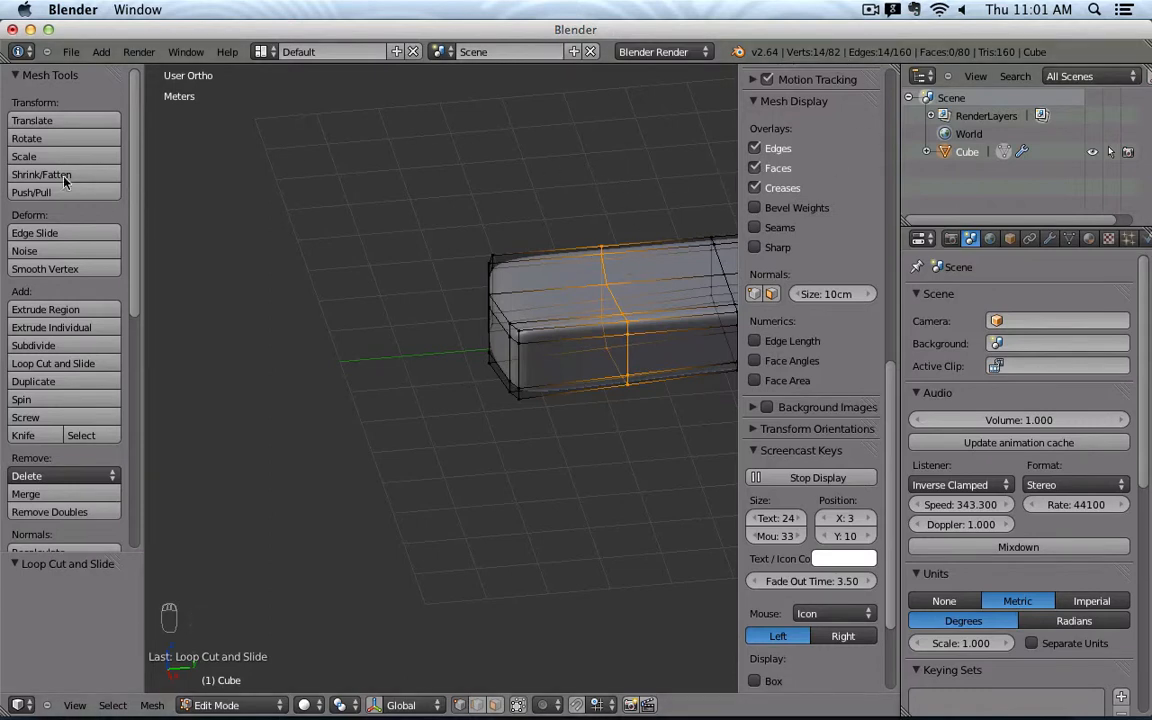
{"action": "left_click", "coordinate": [70, 232]}
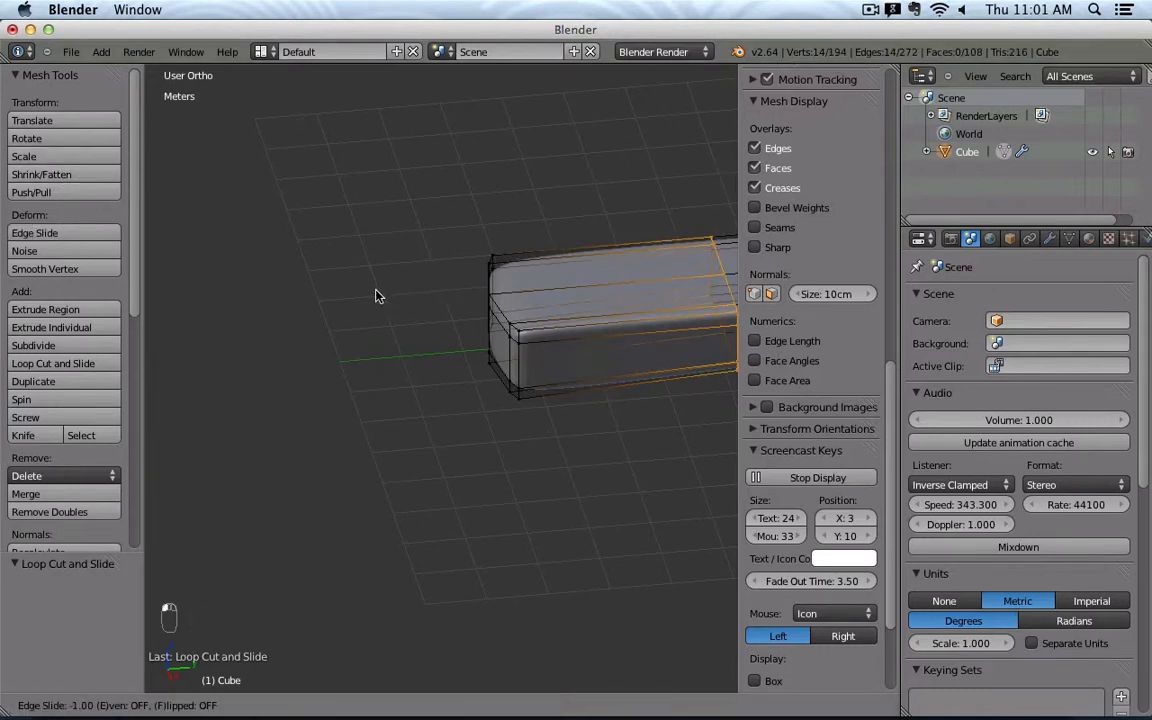
{"action": "left_click", "coordinate": [892, 367]}
{"action": "key", "text": "KP_7"}
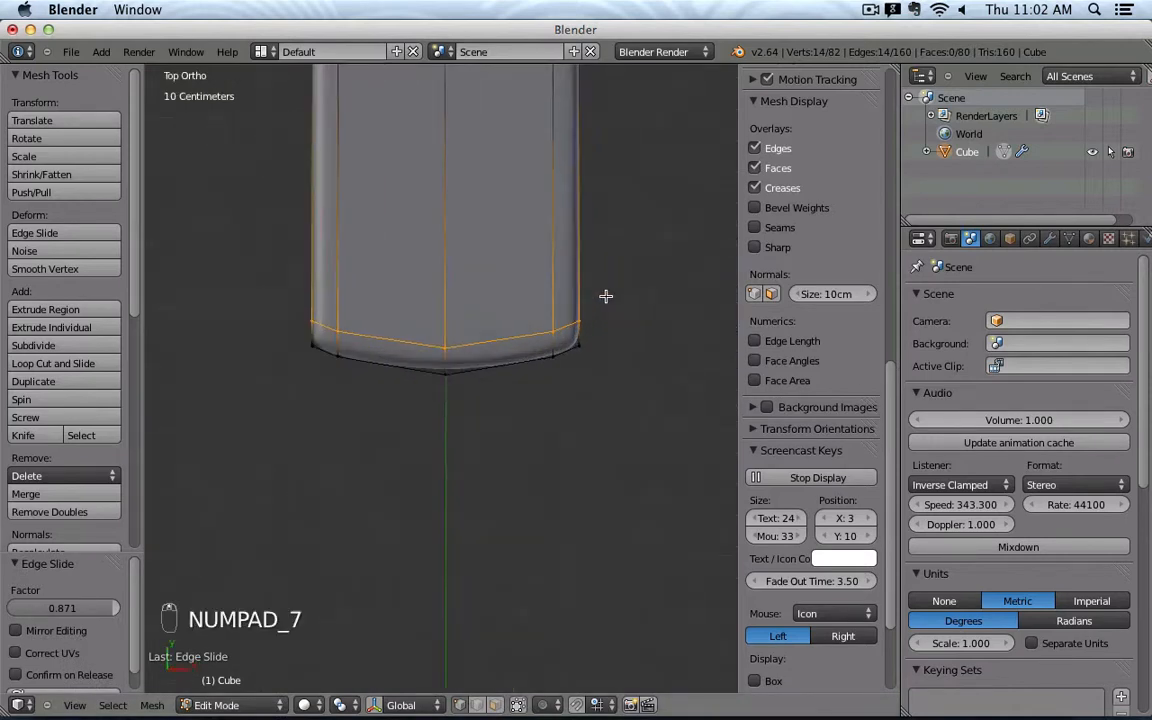
{"action": "left_click", "coordinate": [38, 230]}
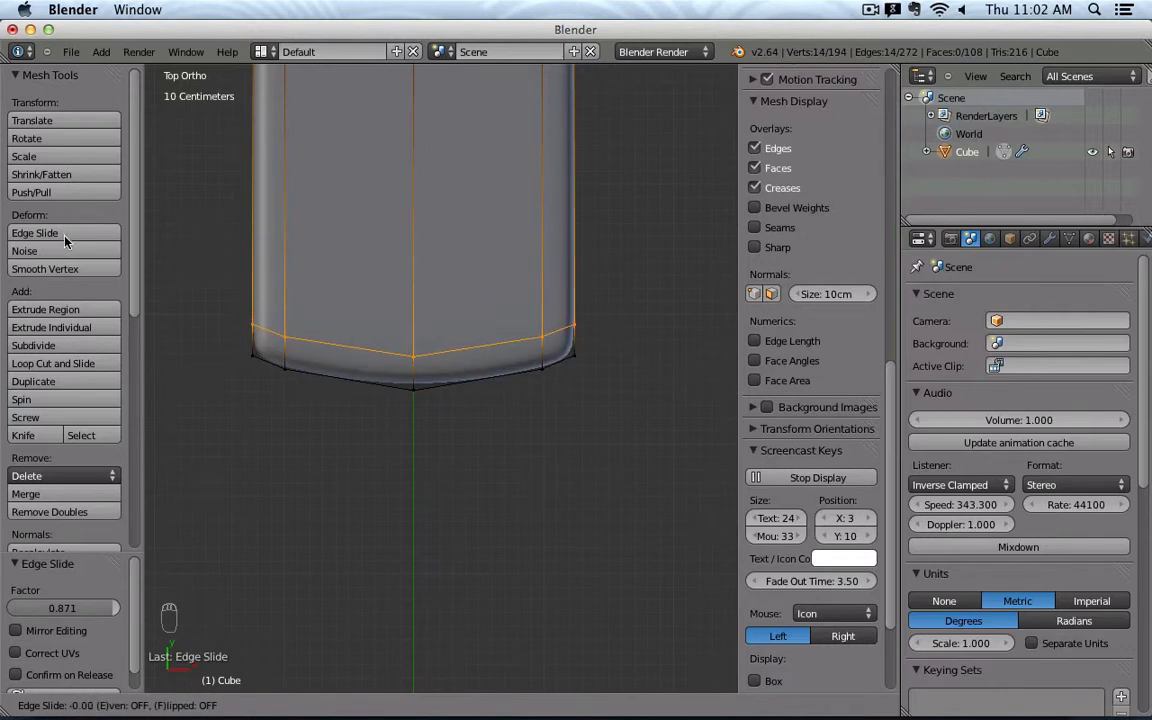
{"action": "left_click", "coordinate": [65, 241]}
- Check the smoothed block in Object Mode and hide the mesh tools and view properties
{"action": "scroll", "coordinate": [533, 385], "scroll_direction": "down", "scroll_amount": 2}
{"action": "middle_click_drag", "start_coordinate": [586, 430], "coordinate": [630, 343]}
{"action": "key", "text": "Tab"}
{"action": "key", "text": "t"}
{"action": "key", "text": "t"}
{"action": "key", "text": "n"}
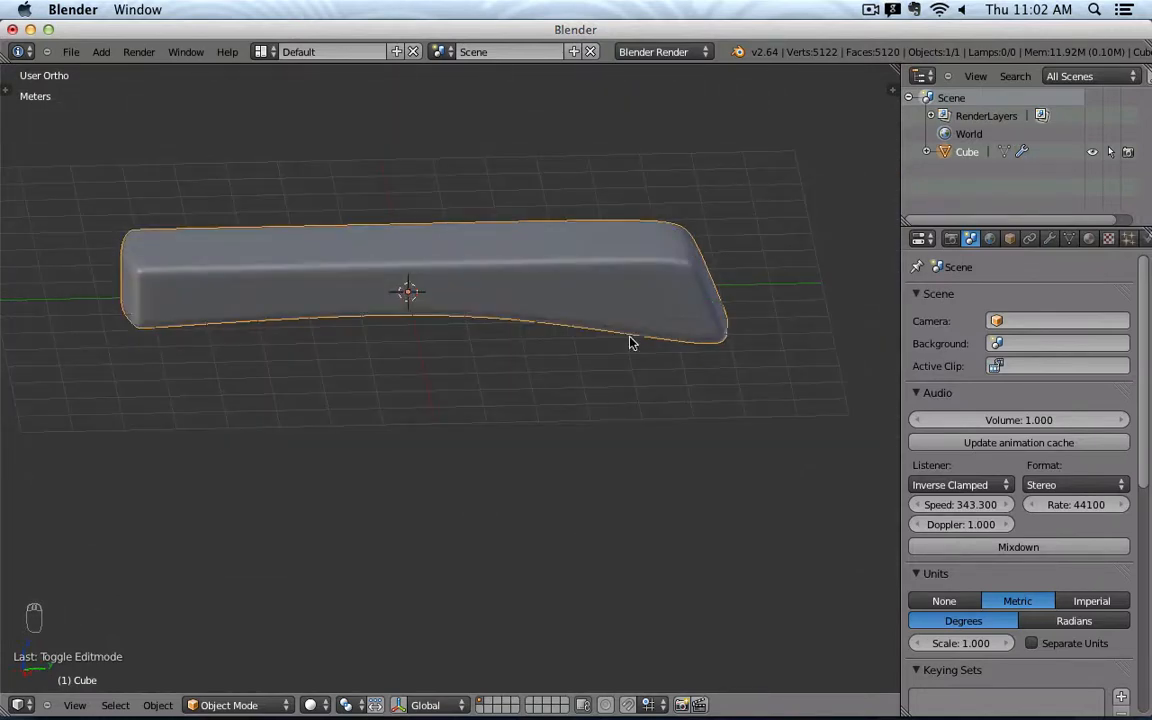
- From the right side view, box-select the top corner vertices at the positive Y end, enable the transform manipulator and pull them back along Y
{"action": "key", "text": "KP_3"}
{"action": "key", "text": "Tab"}
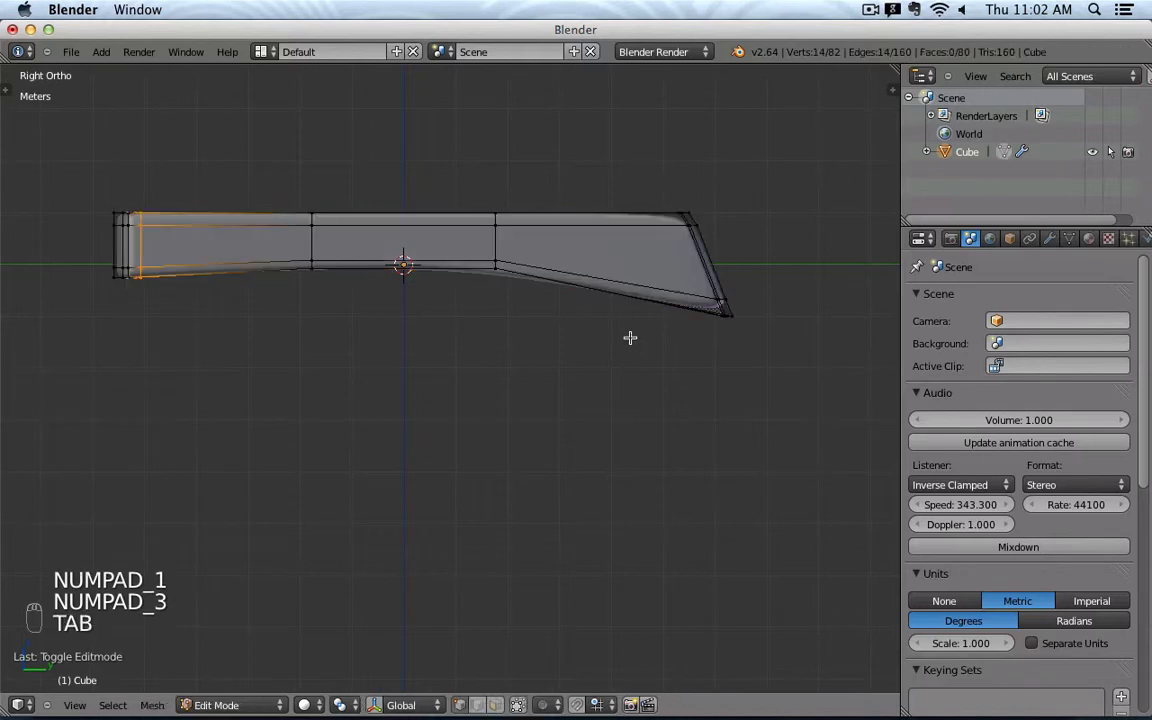
{"action": "middle_click_drag", "start_coordinate": [676, 249], "coordinate": [609, 325], "text": "shift"}
{"action": "key", "text": "a"}
{"action": "key", "text": "a"}
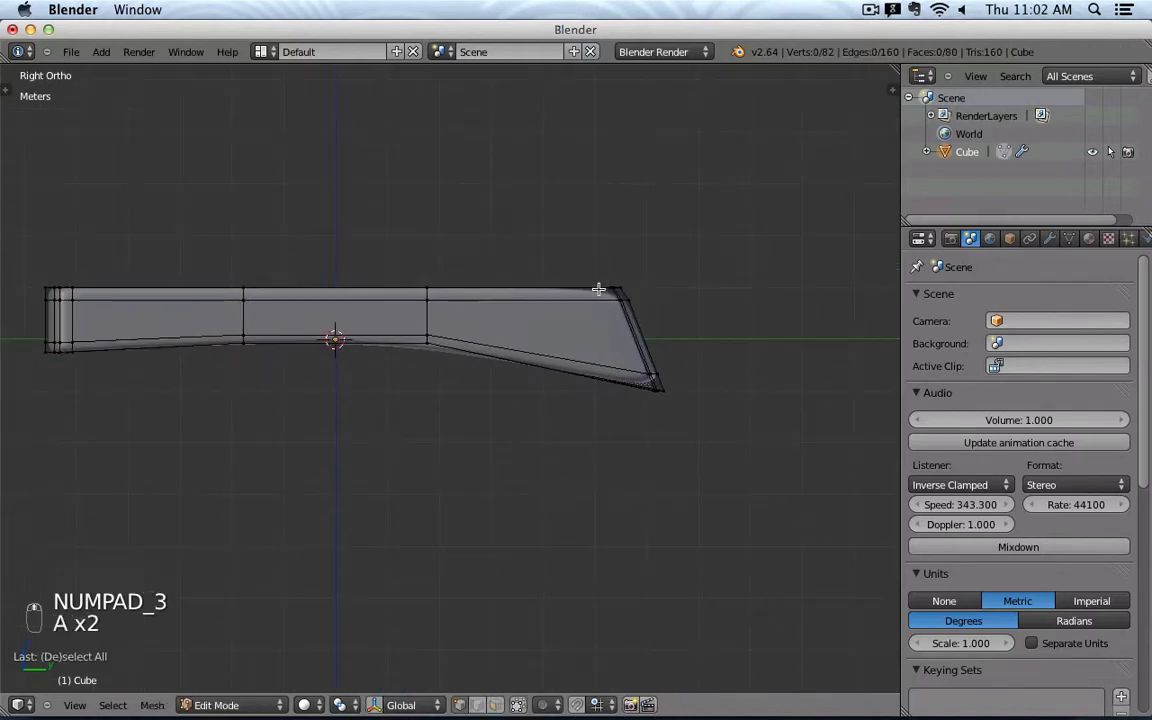
{"action": "key", "text": "z"}
{"action": "key", "text": "b"}
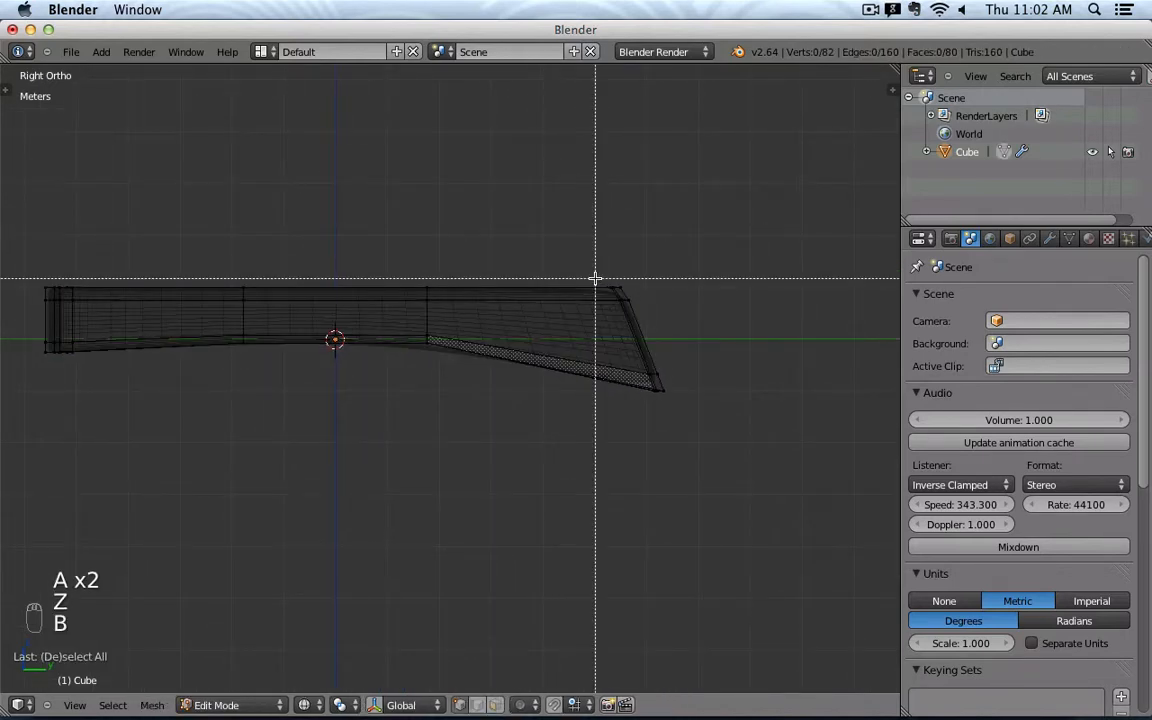
{"action": "right_click", "coordinate": [595, 277]}
{"action": "key", "text": "z"}
{"action": "key", "text": "b"}
{"action": "left_click_drag", "start_coordinate": [586, 266], "coordinate": [653, 319]}
{"action": "left_click", "coordinate": [375, 703]}
- Box-select the row of vertices just below the top corner at the positive Y end, lower it along Z, and check the smoothed shape
{"action": "key", "text": "a"}
{"action": "key", "text": "b"}
{"action": "left_click_drag", "start_coordinate": [628, 240], "coordinate": [628, 258]}
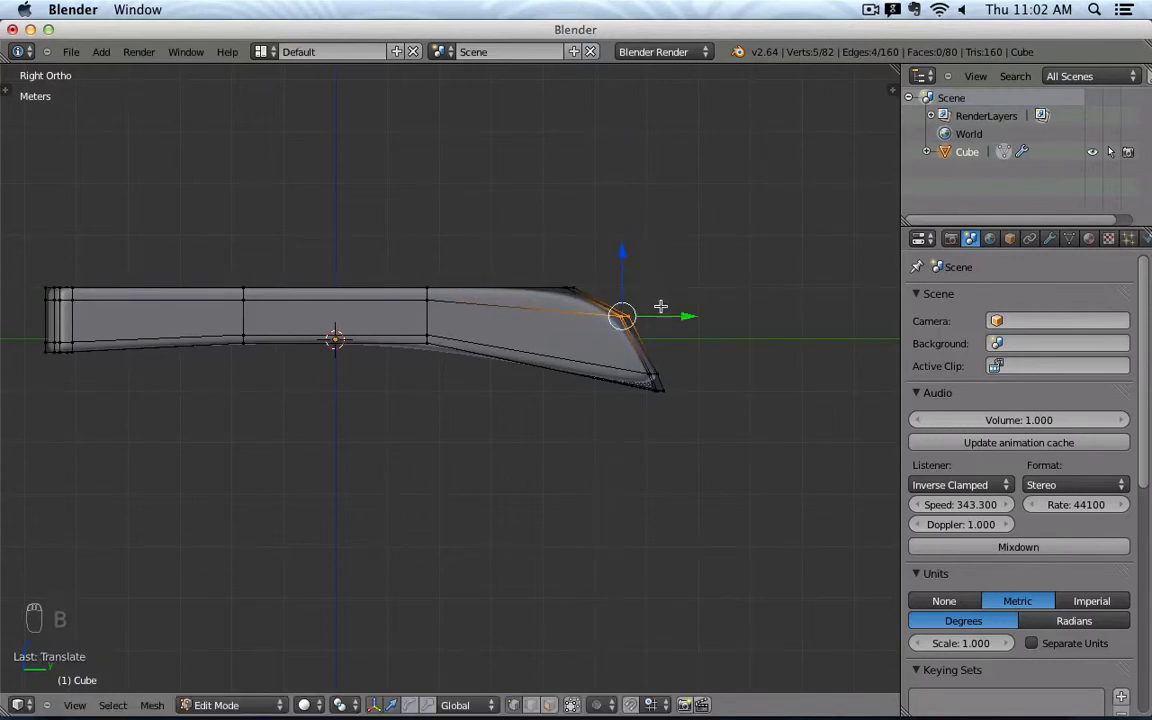
{"action": "key", "text": "Tab"}
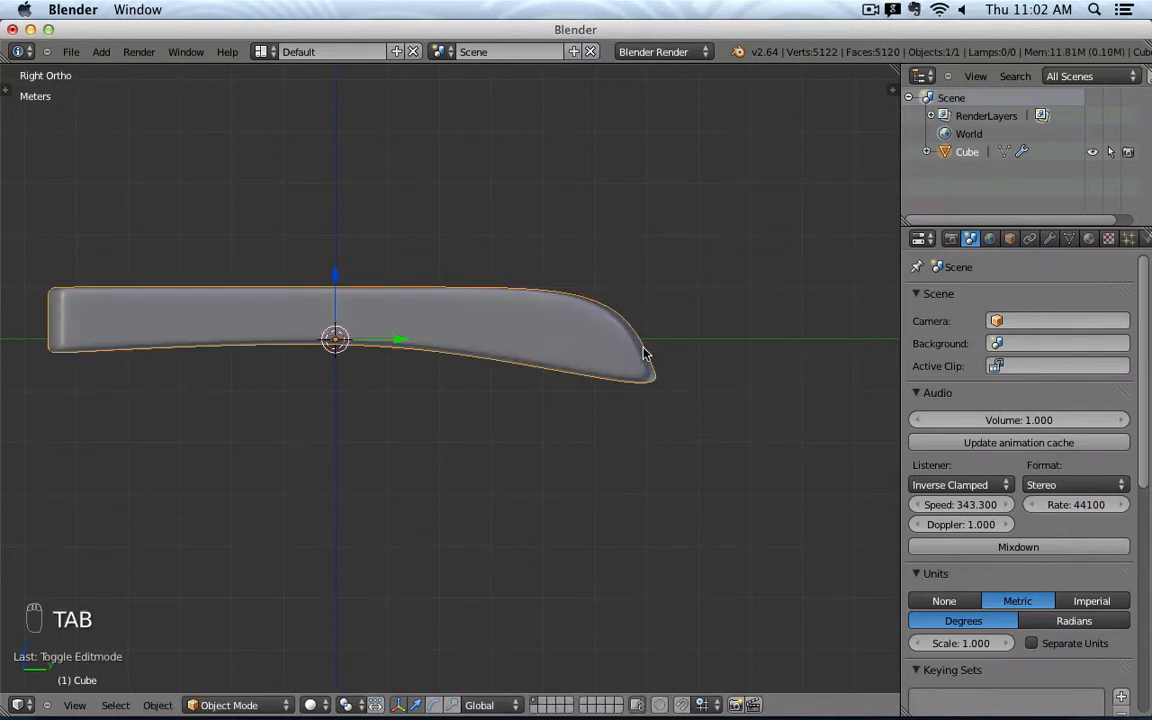
- Box-select the top corner vertices at the positive Y end, move them outward about 80 cm along Y, and check the smoothed shape
{"action": "key", "text": "Tab"}
{"action": "key", "text": "a"}
{"action": "key", "text": "a"}
{"action": "key", "text": "a"}
{"action": "key", "text": "b"}
{"action": "left_click_drag", "start_coordinate": [541, 266], "coordinate": [648, 290]}
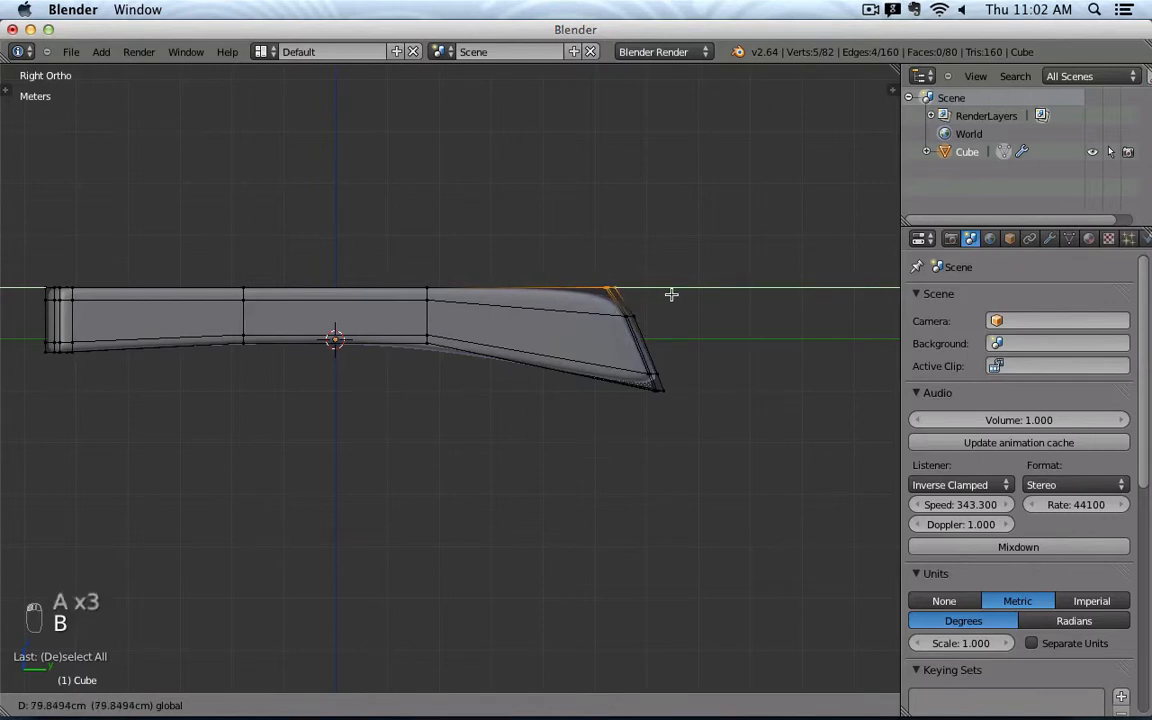
{"action": "left_click_drag", "start_coordinate": [666, 294], "coordinate": [666, 294]}
{"action": "key", "text": "Tab"}
{"action": "middle_click_drag", "start_coordinate": [661, 255], "coordinate": [436, 384]}
- Select the four inner side vertices along the lower edge of the positive Y end and scale them inward along X to roughly two-thirds
{"action": "key", "text": "Tab"}
{"action": "middle_click_drag", "start_coordinate": [444, 441], "coordinate": [378, 275]}
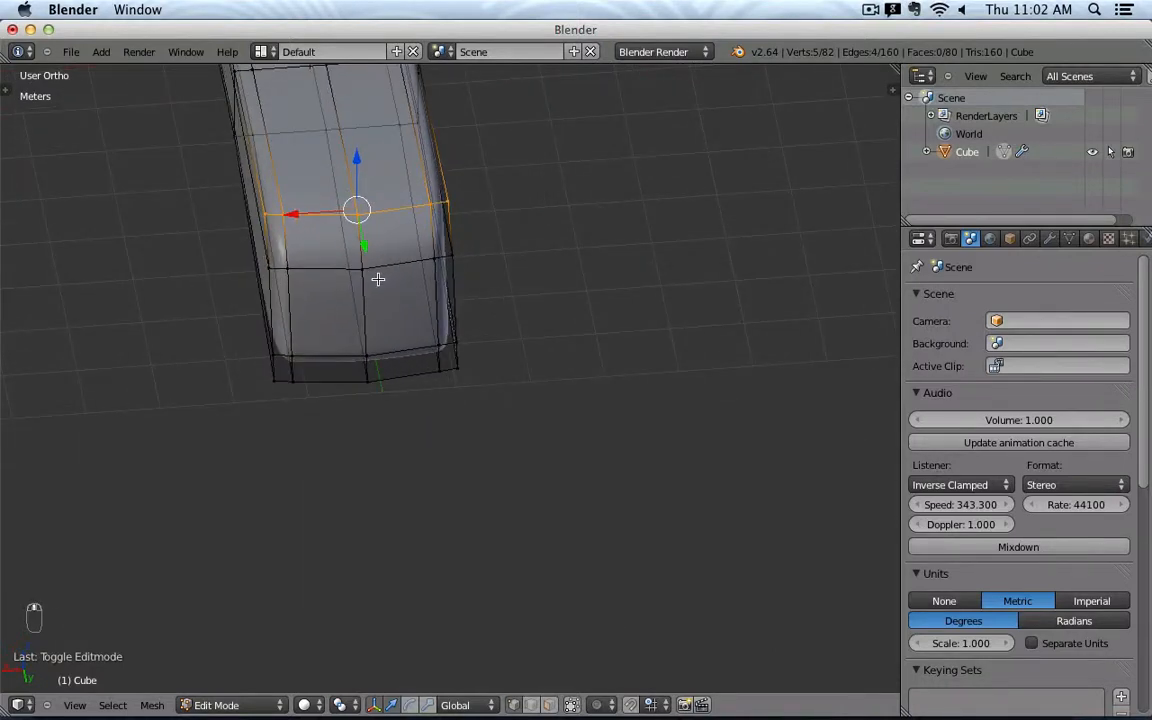
{"action": "key", "text": "a"}
{"action": "key", "text": "b"}
{"action": "left_click_drag", "start_coordinate": [290, 342], "coordinate": [315, 397]}
{"action": "key", "text": "b"}
{"action": "left_click_drag", "start_coordinate": [419, 321], "coordinate": [450, 380]}
{"action": "middle_click_drag", "start_coordinate": [450, 380], "coordinate": [464, 352]}
{"action": "key", "text": "s"}
{"action": "key", "text": "x"}
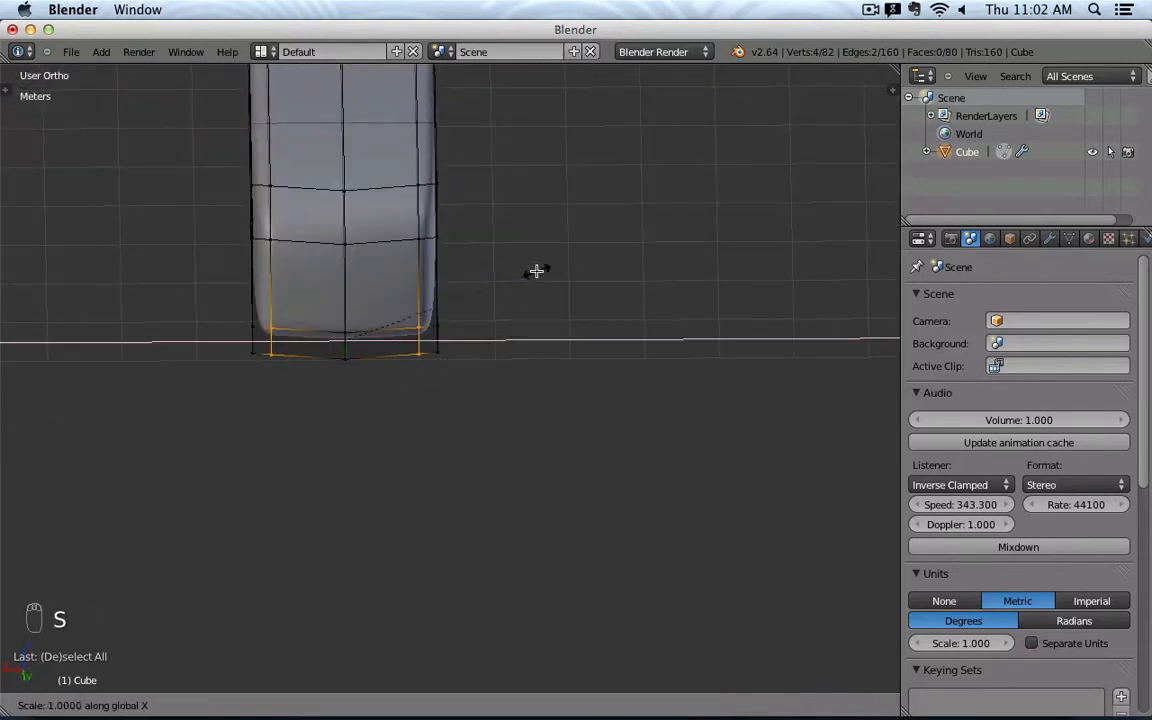
{"action": "left_click", "coordinate": [476, 303]}
- Scale the four outer vertices at the lower edge of the positive Y end to roughly three-quarters along X, and inspect the tapered block
{"action": "key", "text": "a"}
{"action": "key", "text": "b"}
{"action": "left_click_drag", "start_coordinate": [211, 303], "coordinate": [254, 366]}
{"action": "key", "text": "b"}
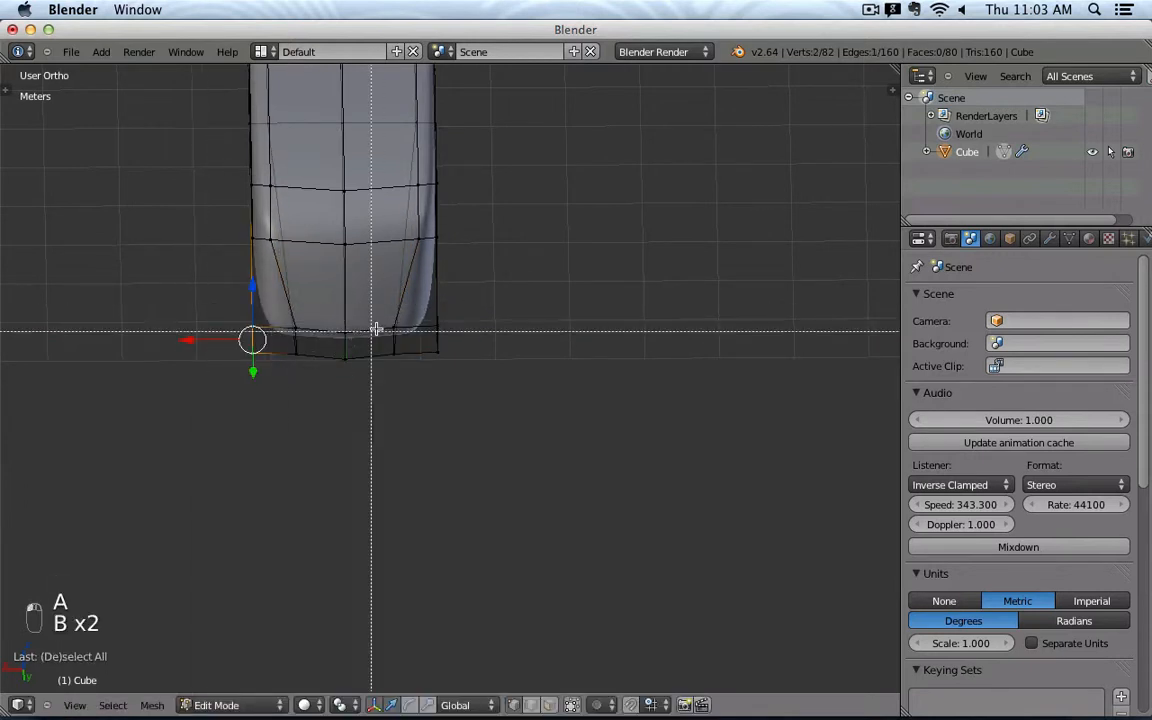
{"action": "left_click_drag", "start_coordinate": [403, 305], "coordinate": [463, 369]}
{"action": "key", "text": "s"}
{"action": "key", "text": "x"}
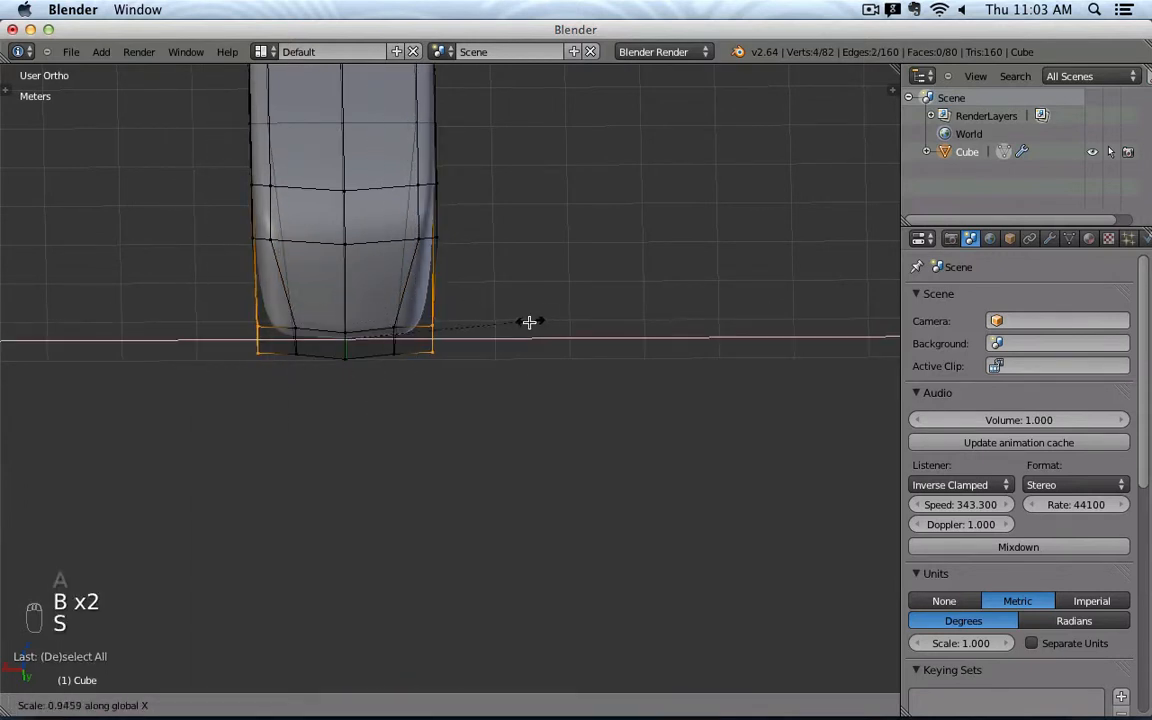
{"action": "left_click", "coordinate": [497, 327]}
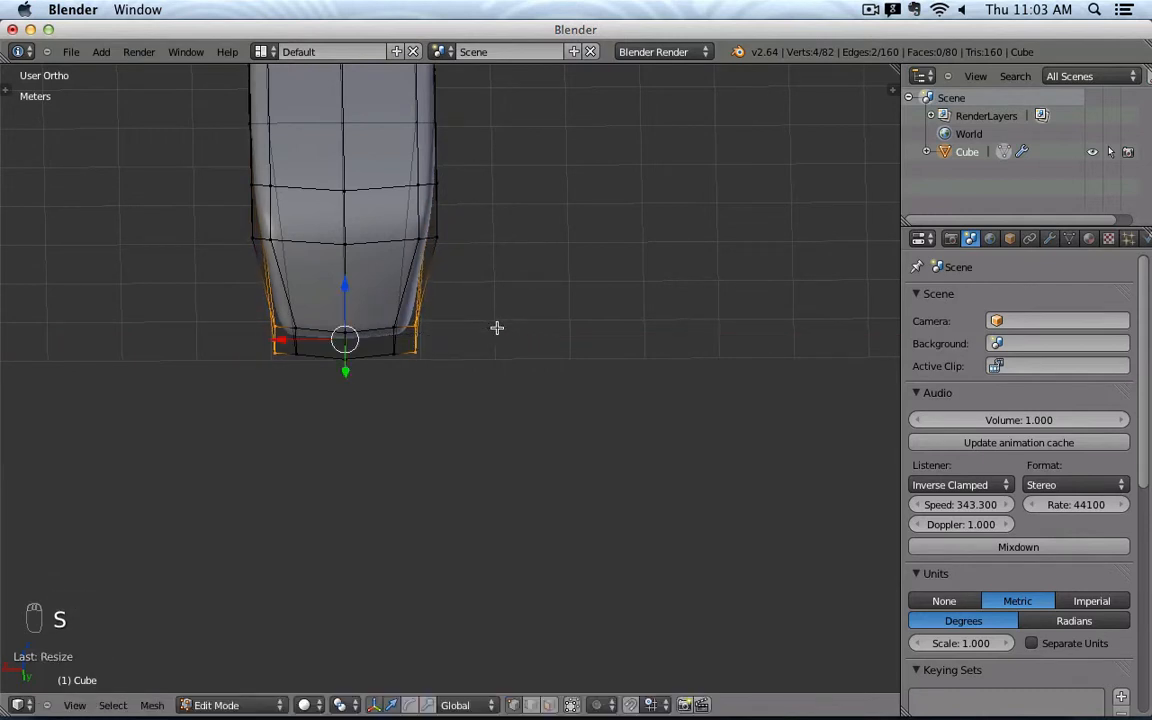
{"action": "key", "text": "Tab"}
{"action": "middle_click_drag", "start_coordinate": [440, 342], "coordinate": [305, 298]}
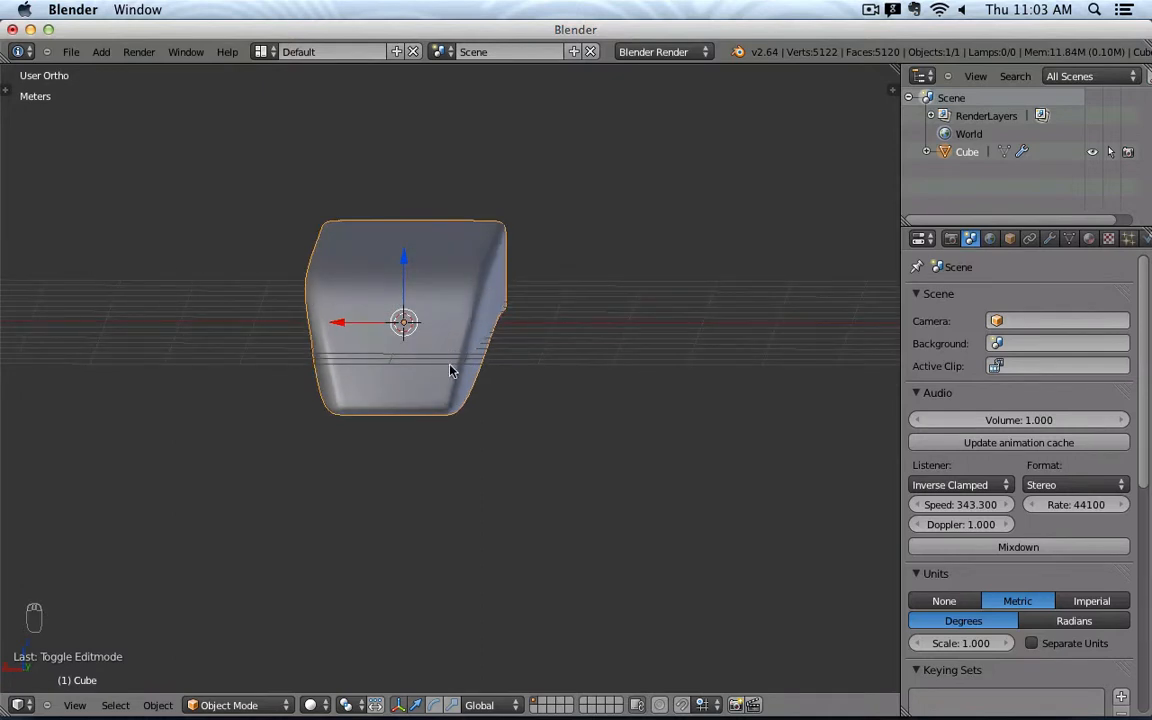
{"action": "middle_click_drag", "start_coordinate": [327, 397], "coordinate": [418, 413]}
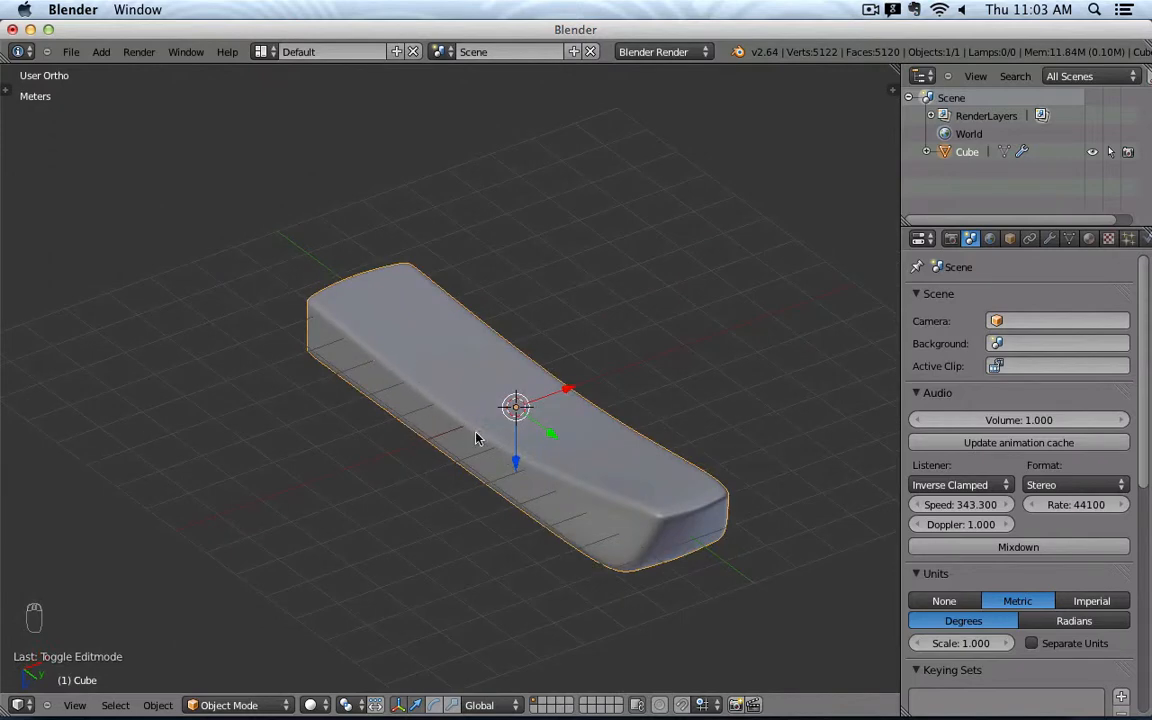
- Select the four side vertices nearest the underside edge on the two middle cross loops, move them about 50 cm along Z, and check the result
{"action": "key", "text": "Tab"}
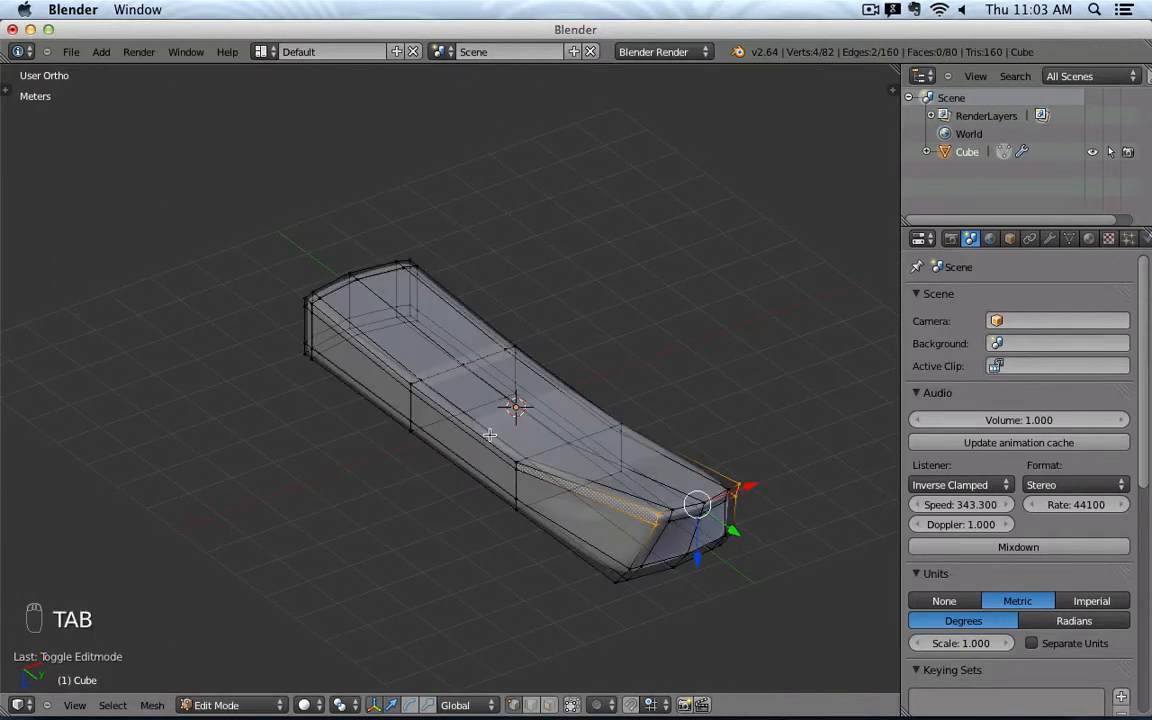
{"action": "scroll", "coordinate": [482, 394], "scroll_direction": "up", "scroll_amount": 4}
{"action": "scroll", "coordinate": [482, 394], "scroll_direction": "down", "scroll_amount": 2}
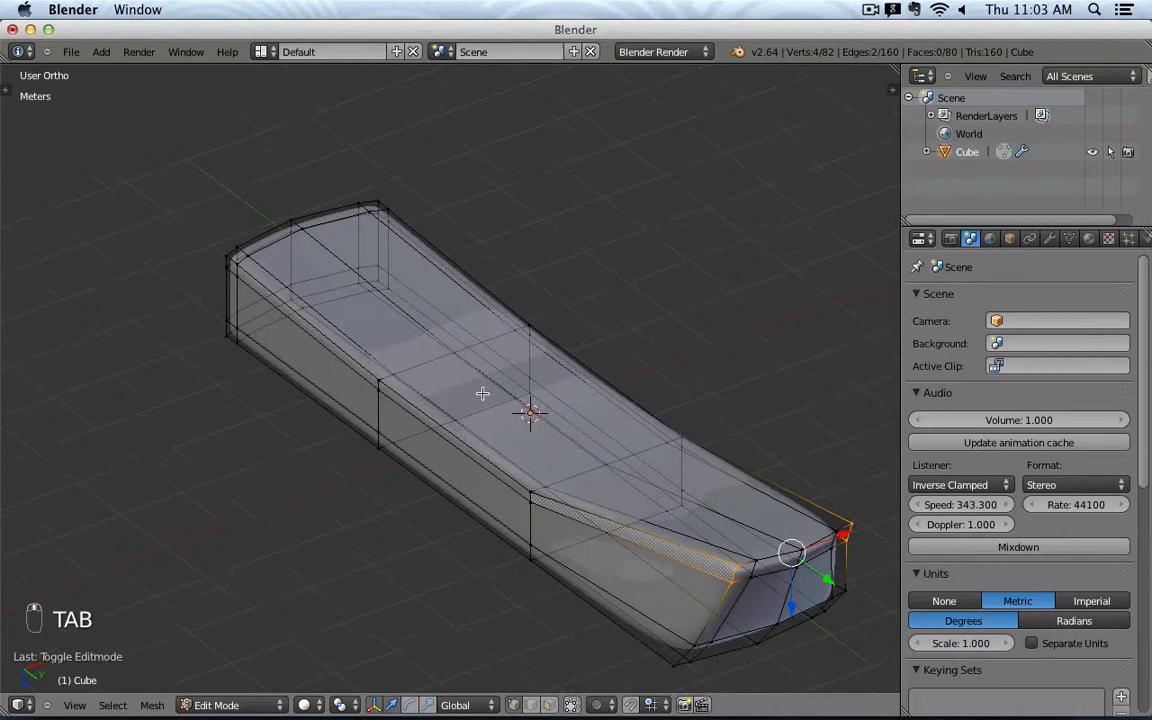
{"action": "right_click", "coordinate": [376, 396]}
{"action": "right_click", "coordinate": [531, 497], "text": "shift"}
{"action": "middle_click_drag", "start_coordinate": [539, 510], "coordinate": [548, 478]}
{"action": "right_click", "coordinate": [561, 464], "text": "shift"}
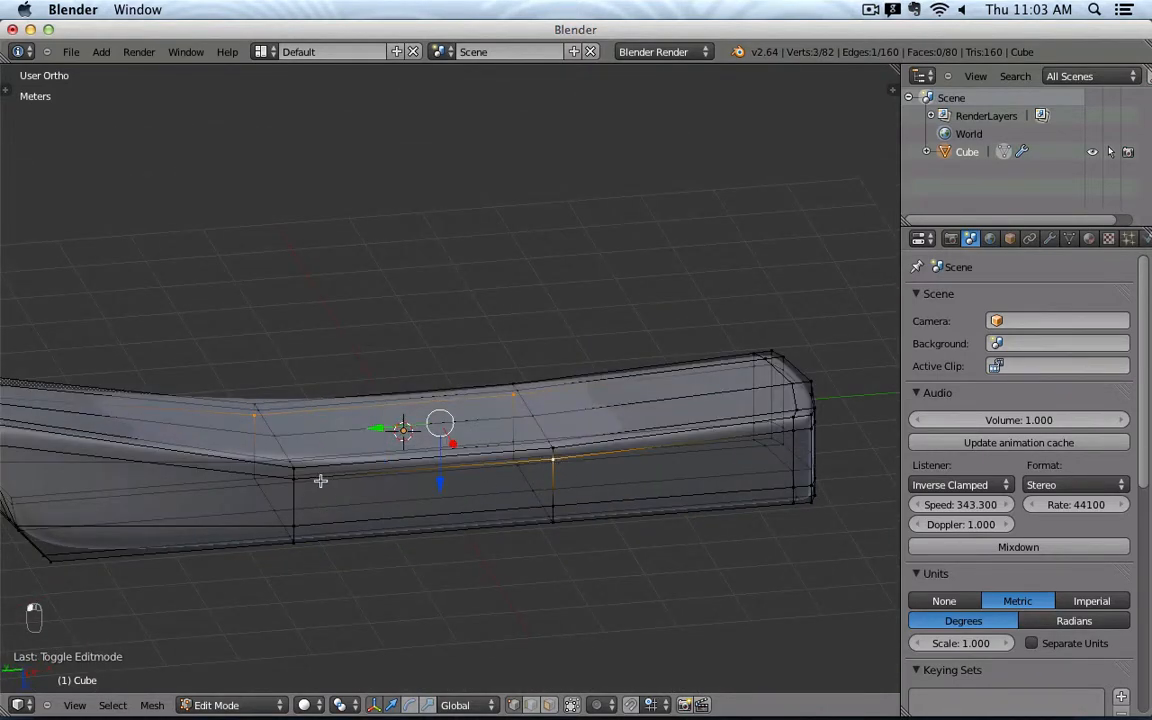
{"action": "right_click", "coordinate": [313, 485], "text": "shift"}
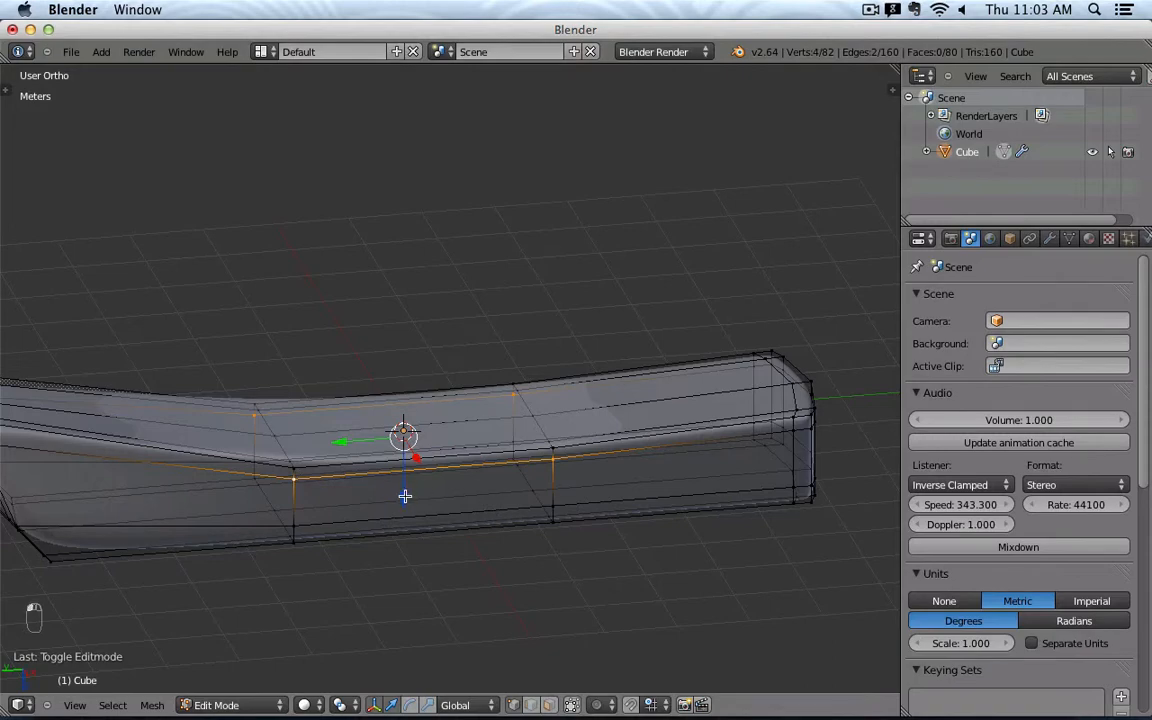
{"action": "key", "text": "g"}
{"action": "key", "text": "z"}
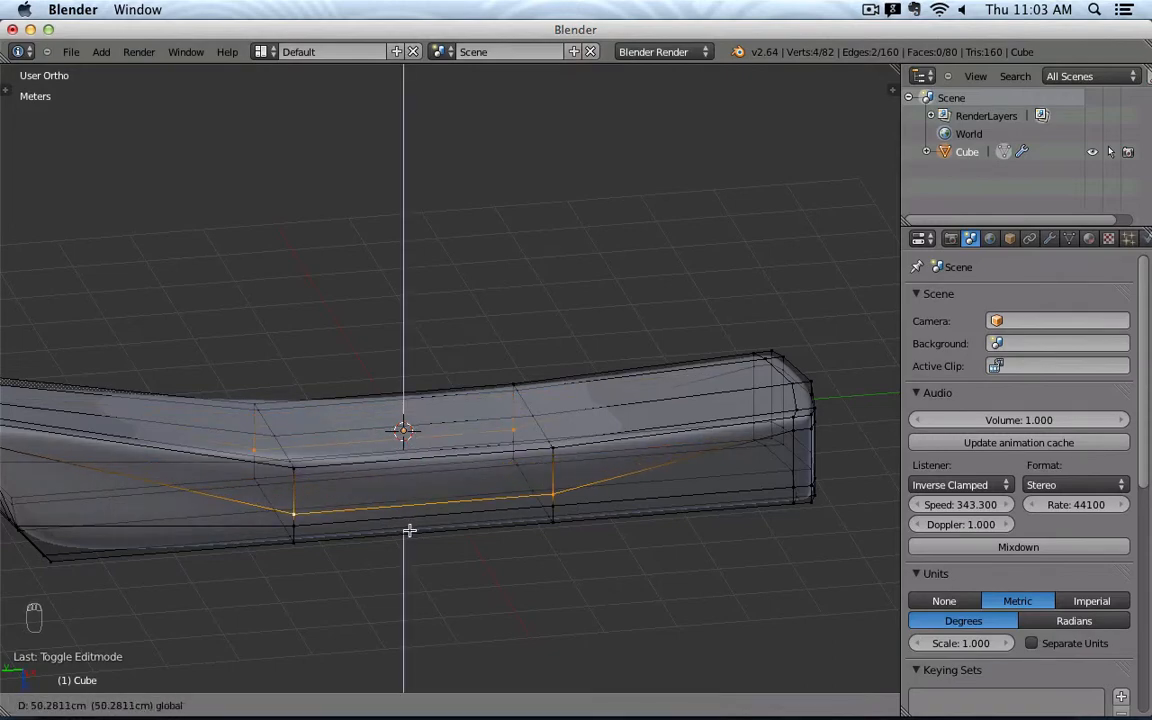
{"action": "left_click", "coordinate": [409, 530]}
{"action": "middle_click_drag", "start_coordinate": [409, 530], "coordinate": [470, 411]}
{"action": "key", "text": "Tab"}
- Select the four inner underside vertices on the two middle cross loops, scale them inward along X, and inspect the smoothed underside in Object Mode
{"action": "key", "text": "Tab"}
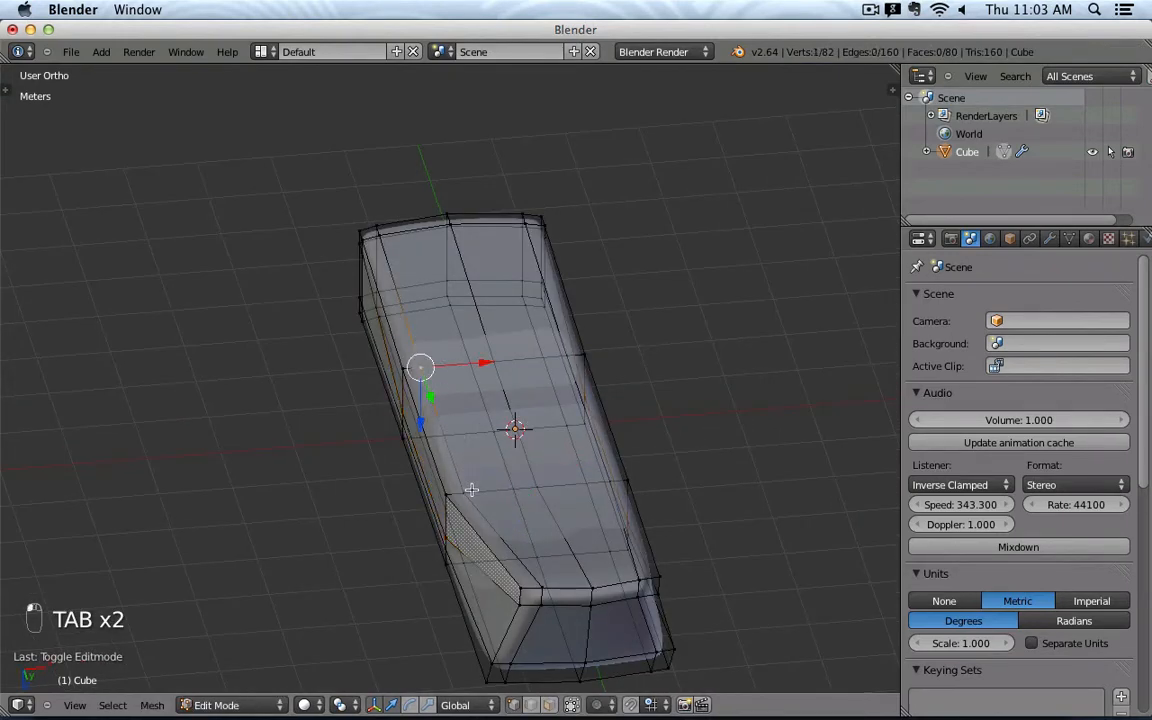
{"action": "right_click", "coordinate": [471, 490], "text": "shift"}
{"action": "right_click", "coordinate": [612, 481], "text": "shift"}
{"action": "right_click", "coordinate": [569, 353], "text": "shift"}
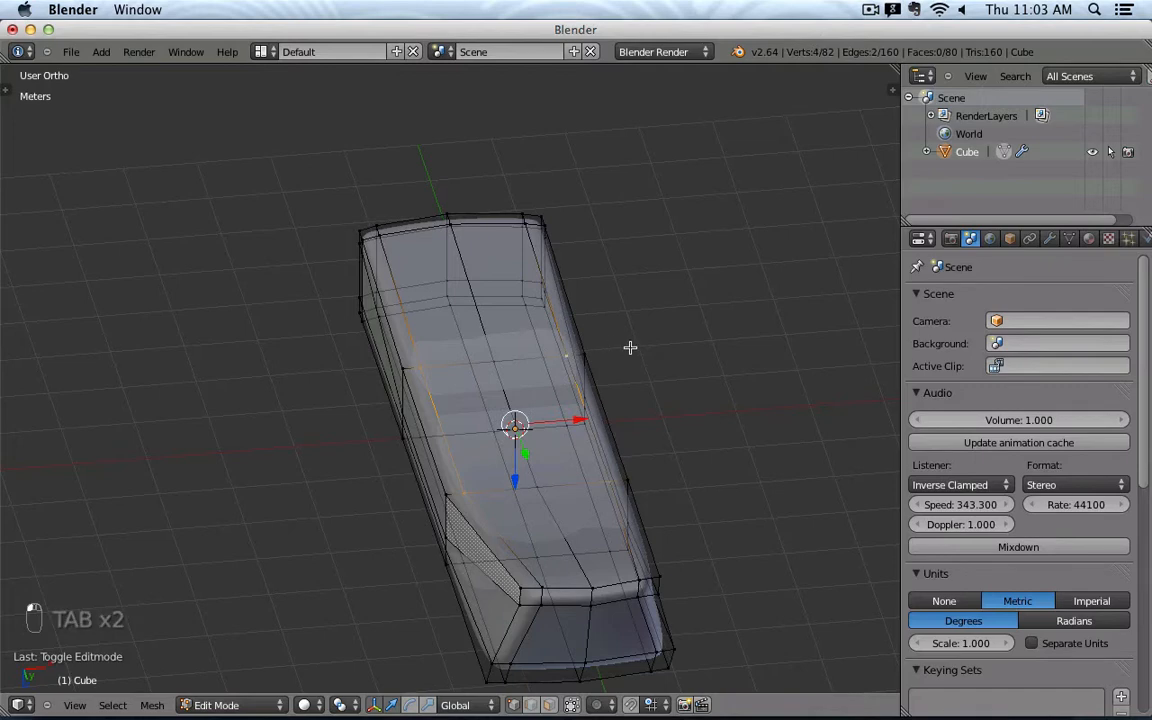
{"action": "middle_click_drag", "start_coordinate": [630, 347], "coordinate": [570, 357]}
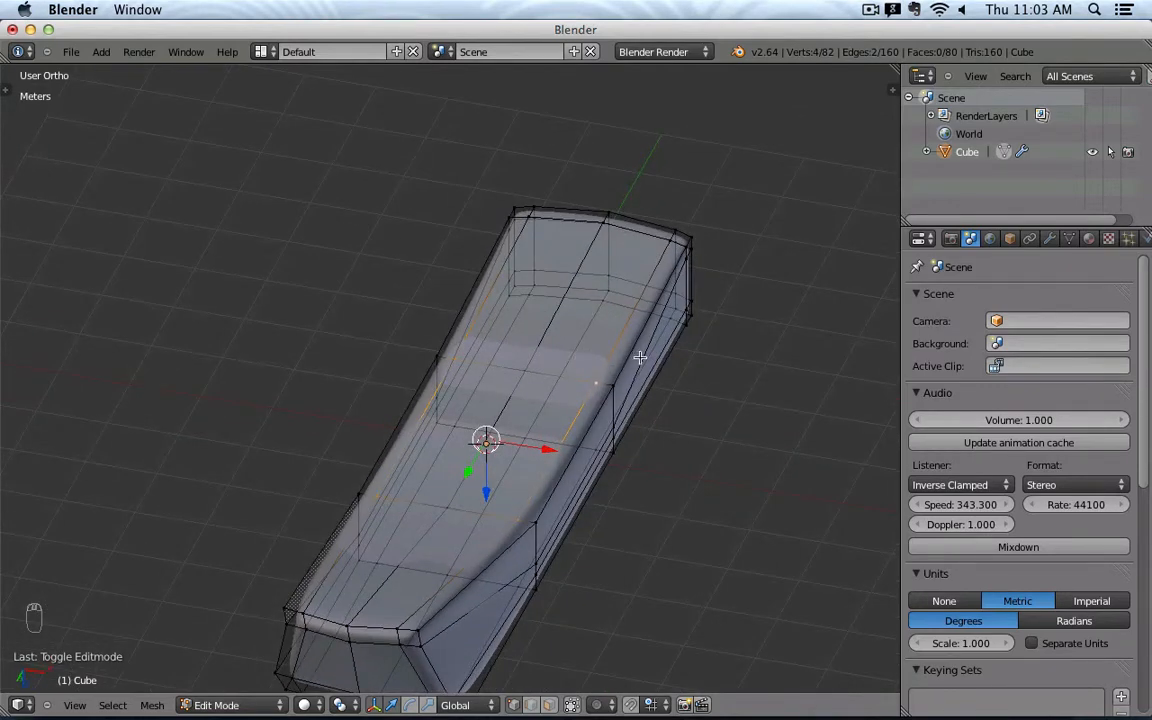
{"action": "key", "text": "s"}
{"action": "key", "text": "x"}
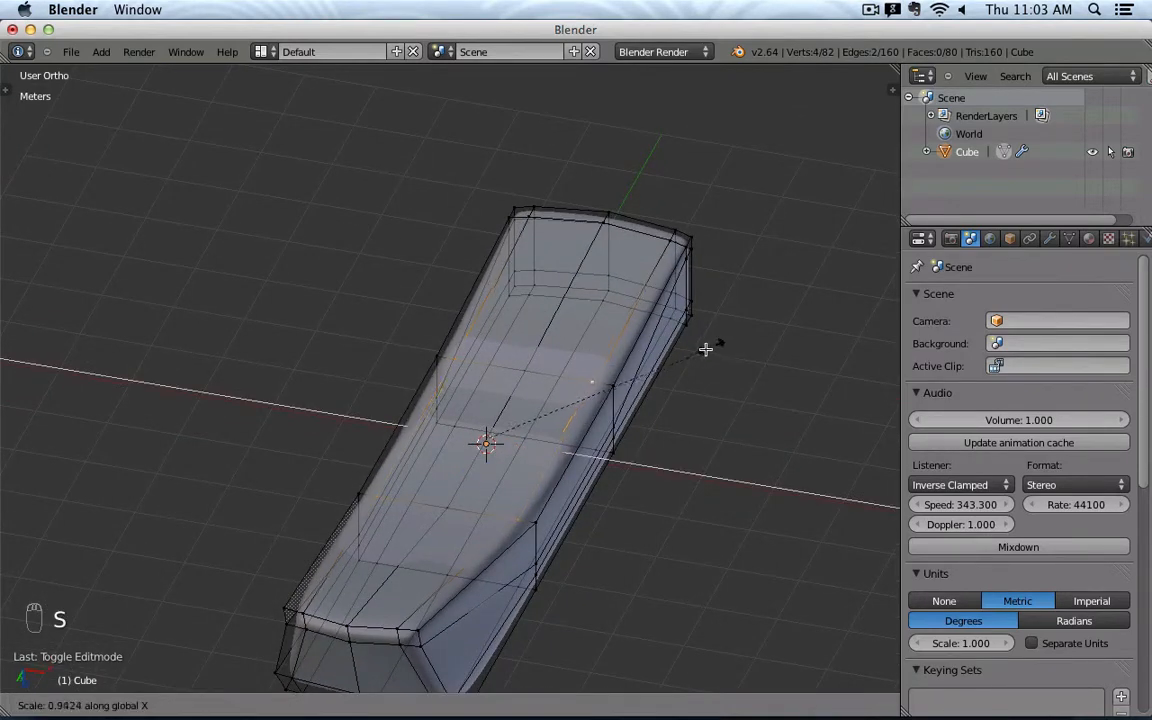
{"action": "left_click", "coordinate": [540, 411]}
{"action": "key", "text": "Tab"}
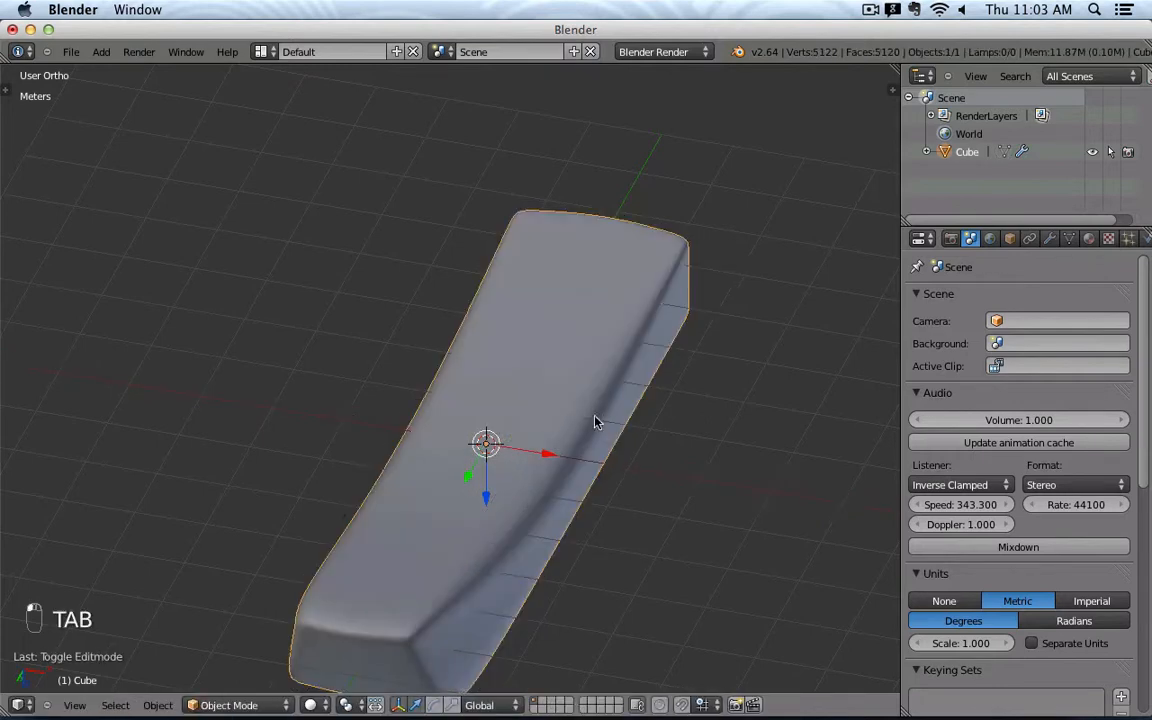
{"action": "middle_click_drag", "start_coordinate": [597, 419], "coordinate": [405, 652]}
{"action": "middle_click_drag", "start_coordinate": [472, 545], "coordinate": [430, 480]}
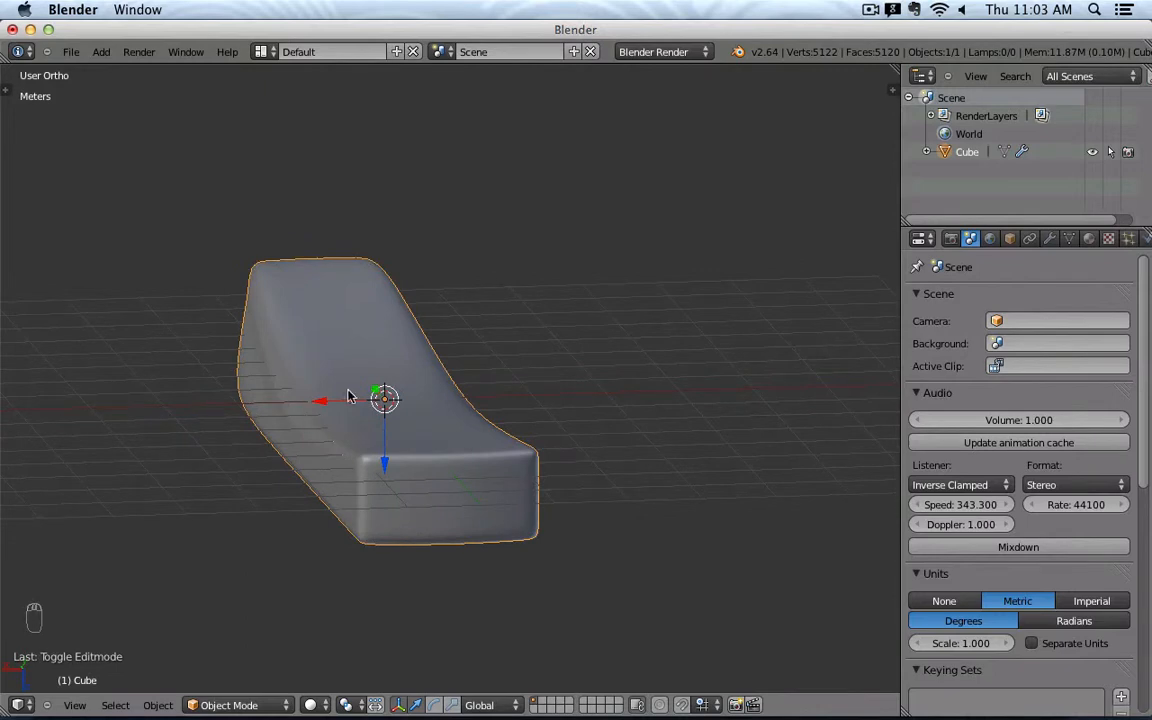
- Add the remaining centre vertex to the six inner underside vertices on the two middle cross loops, move them slightly along negative Z, and inspect the surface
{"action": "mouse_move", "coordinate": [409, 373]}
{"action": "middle_mouse_down"}
{"action": "mouse_move", "coordinate": [404, 360]}
{"action": "mouse_move", "coordinate": [445, 357]}
{"action": "mouse_move", "coordinate": [412, 363]}
{"action": "middle_mouse_up"}
{"action": "key", "text": "Tab"}
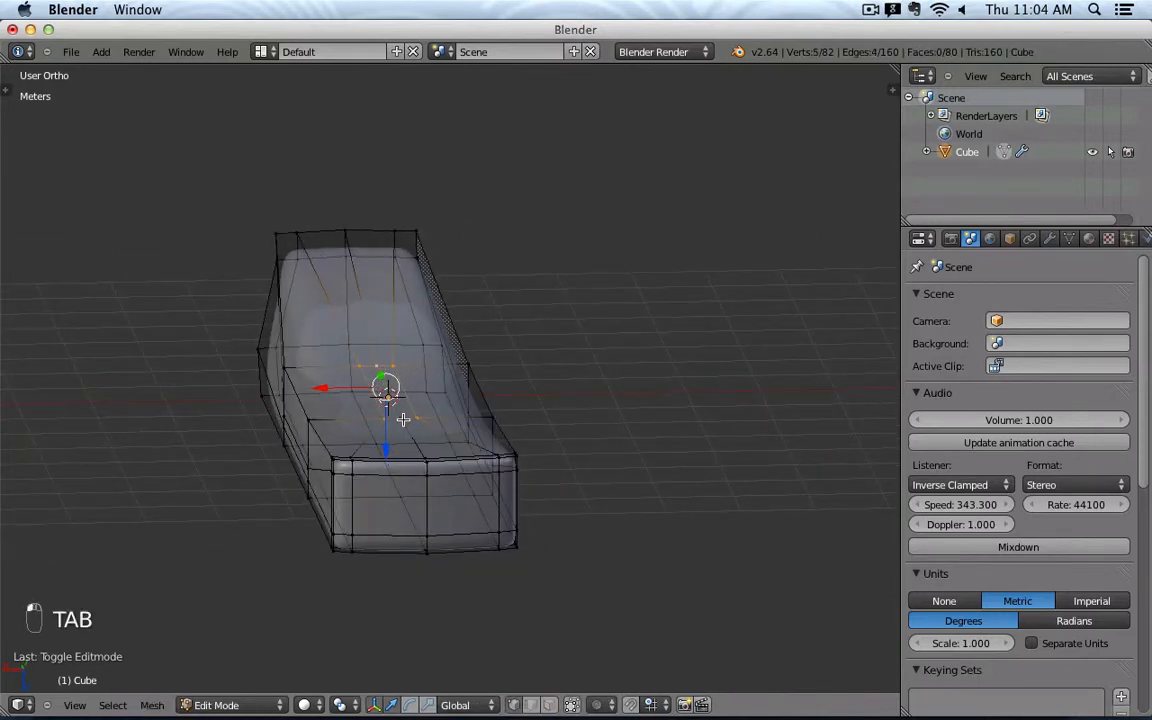
{"action": "middle_click_drag", "start_coordinate": [427, 428], "coordinate": [389, 460]}
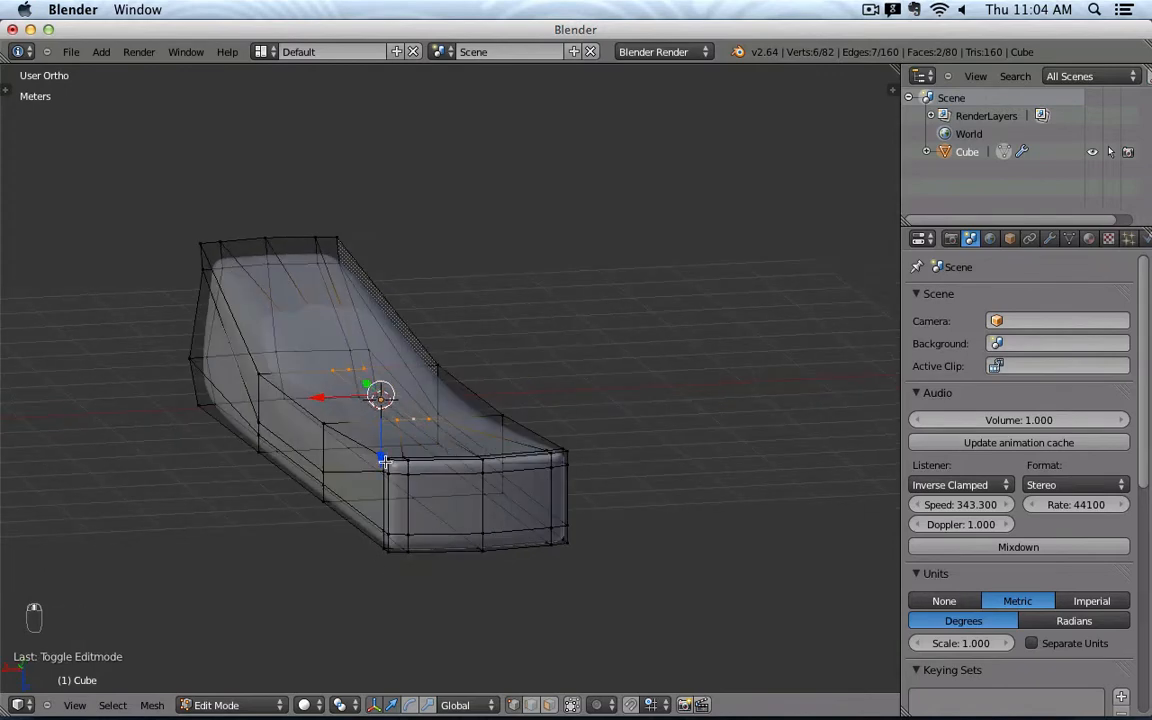
{"action": "left_click_drag", "start_coordinate": [381, 456], "coordinate": [383, 437]}
{"action": "key", "text": "Tab"}
{"action": "mouse_move", "coordinate": [345, 416]}
{"action": "middle_mouse_down"}
{"action": "mouse_move", "coordinate": [316, 408]}
{"action": "mouse_move", "coordinate": [326, 402]}
{"action": "middle_mouse_up"}
{"action": "scroll", "coordinate": [350, 402], "scroll_direction": "up", "scroll_amount": 4}
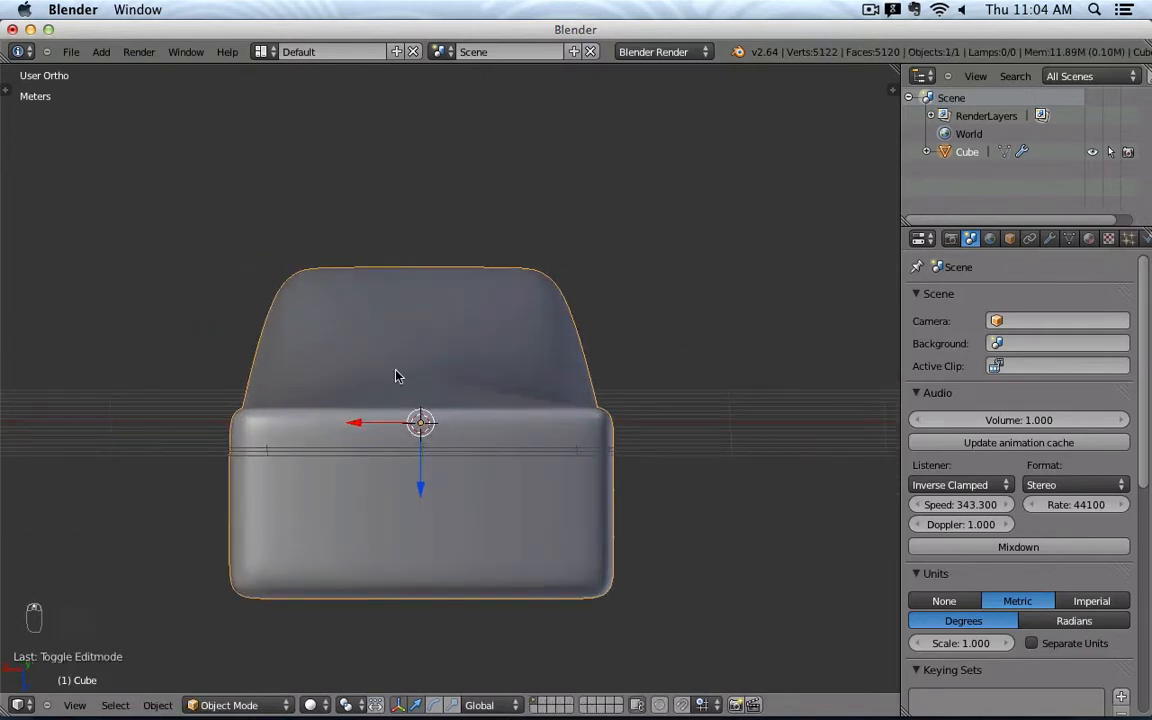
- Select the four inner underside vertices beside the centreline on the two middle cross loops, scale them along X, and check the smoothed result
{"action": "middle_click_drag", "start_coordinate": [617, 441], "coordinate": [530, 310]}
{"action": "key", "text": "Tab"}
{"action": "middle_click_drag", "start_coordinate": [548, 355], "coordinate": [595, 309]}
{"action": "right_click", "coordinate": [391, 343]}
{"action": "right_click", "coordinate": [402, 382], "text": "shift"}
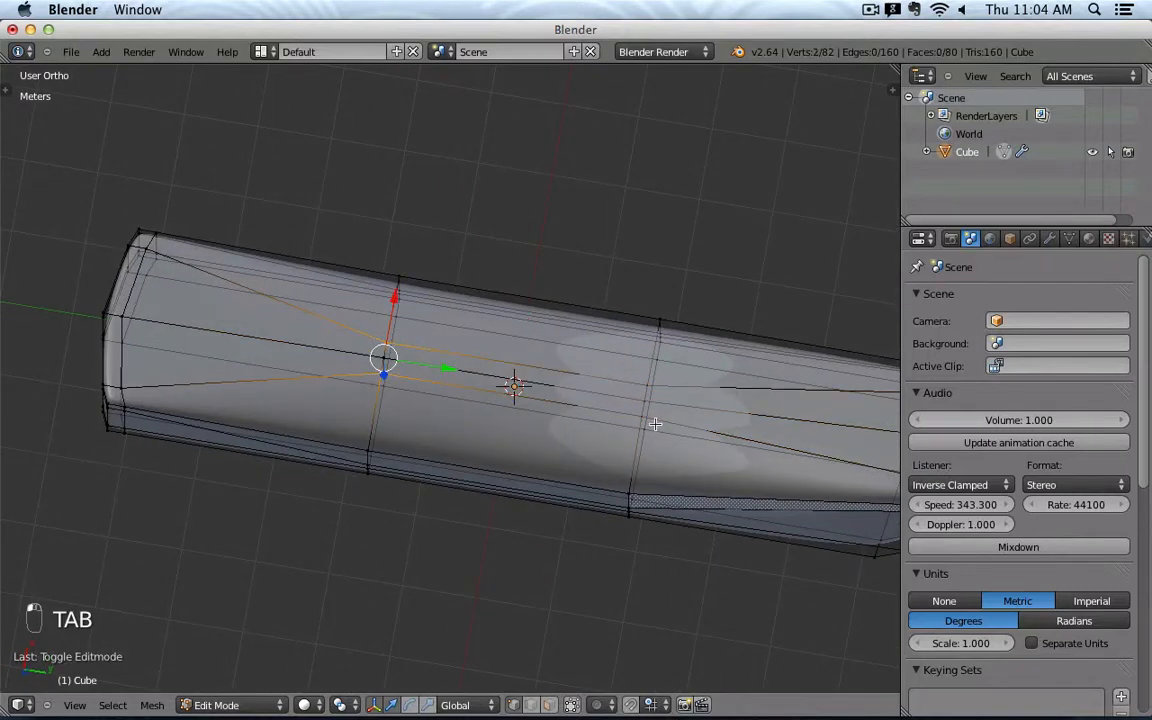
{"action": "right_click", "coordinate": [645, 373], "text": "shift"}
{"action": "right_click", "coordinate": [650, 355], "text": "shift"}
{"action": "middle_click_drag", "start_coordinate": [650, 355], "coordinate": [774, 323]}
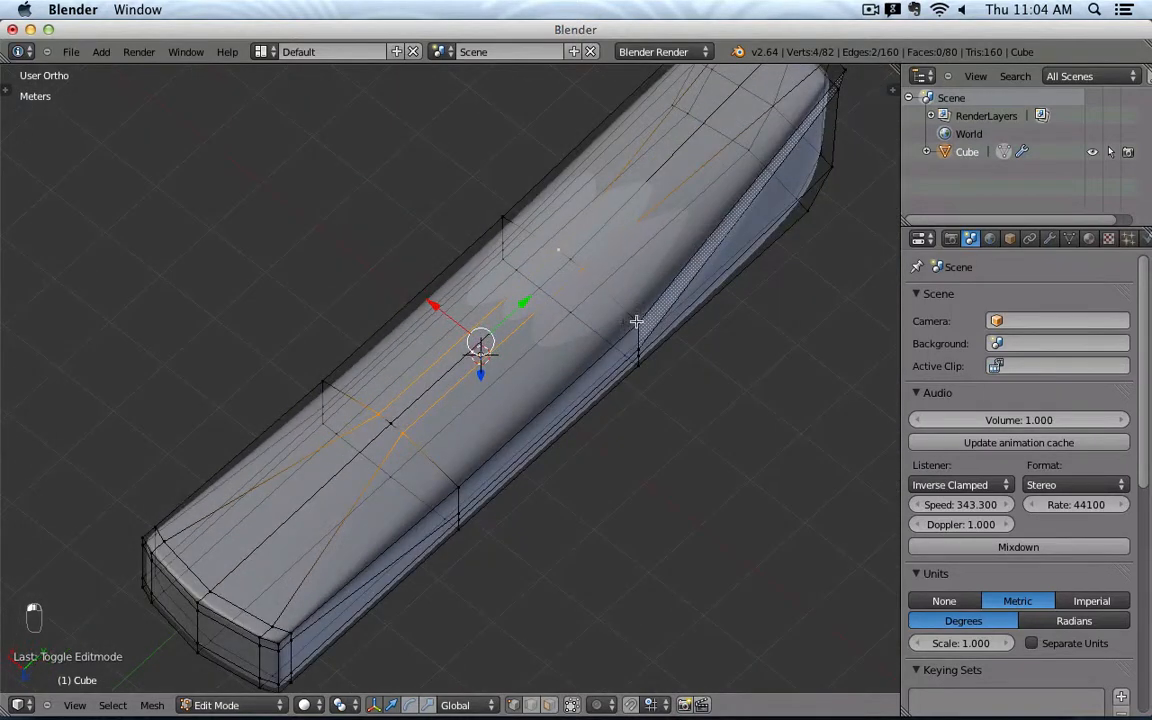
{"action": "key", "text": "s"}
{"action": "key", "text": "x"}
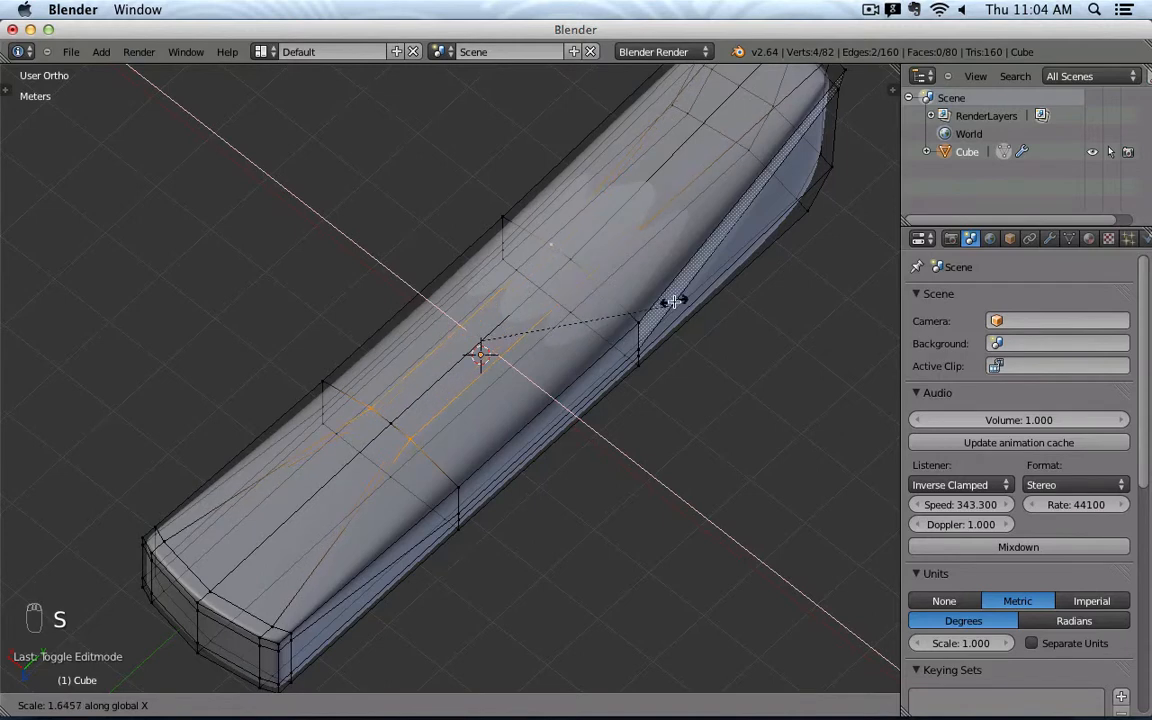
{"action": "left_click", "coordinate": [560, 425]}
{"action": "key", "text": "Tab"}
{"action": "middle_click_drag", "start_coordinate": [560, 425], "coordinate": [640, 362]}
- Scale the four inner underside vertices inward along X close to the centreline and inspect the smoothed underside
{"action": "key", "text": "Tab"}
{"action": "key", "text": "s"}
{"action": "key", "text": "x"}
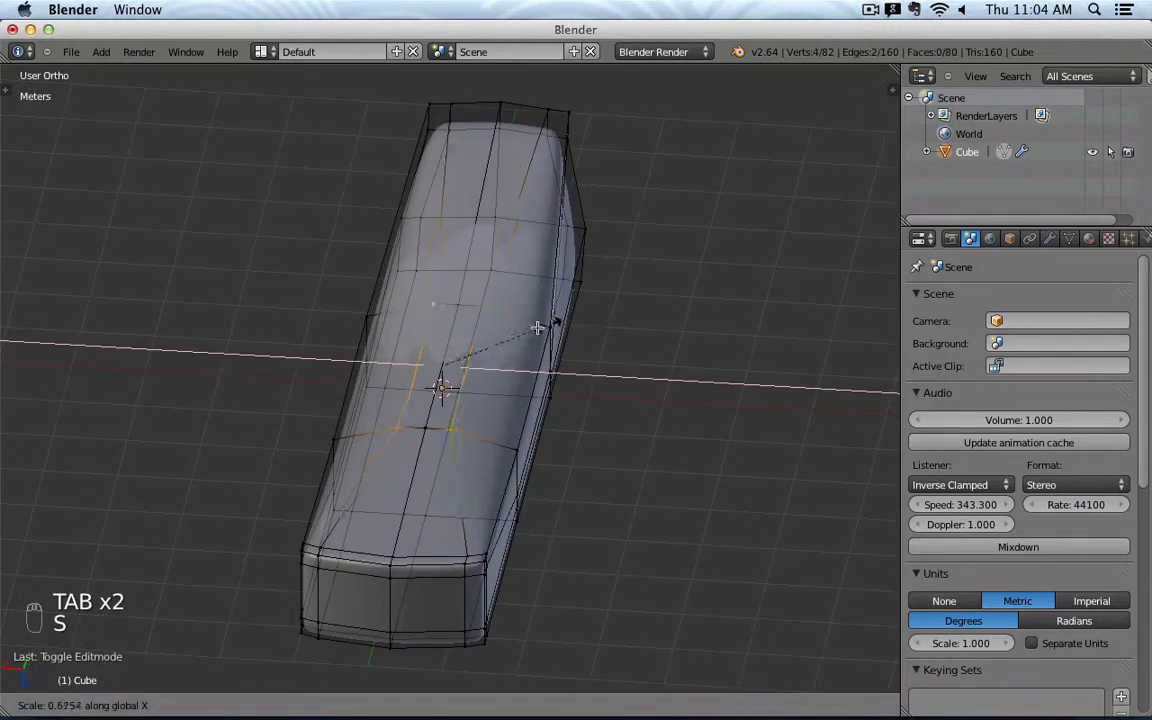
{"action": "left_click", "coordinate": [466, 355]}
{"action": "key", "text": "Tab"}
{"action": "scroll", "coordinate": [465, 355], "scroll_direction": "up", "scroll_amount": 4}
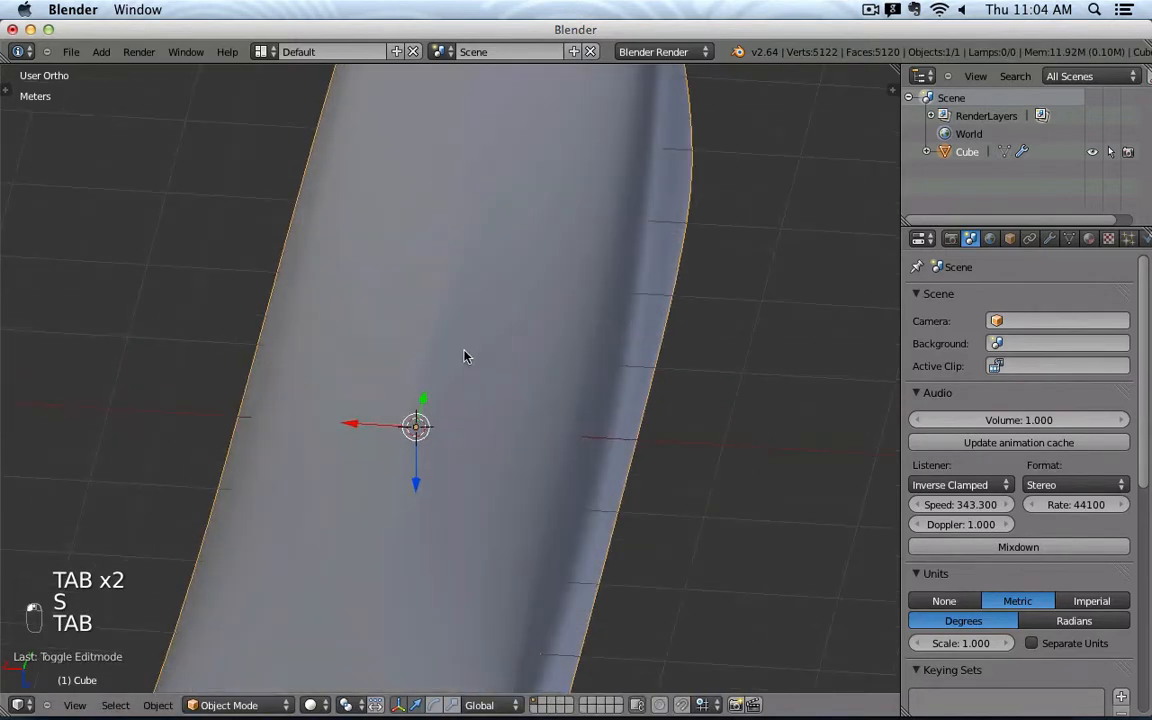
{"action": "middle_click_drag", "start_coordinate": [465, 355], "coordinate": [451, 424]}
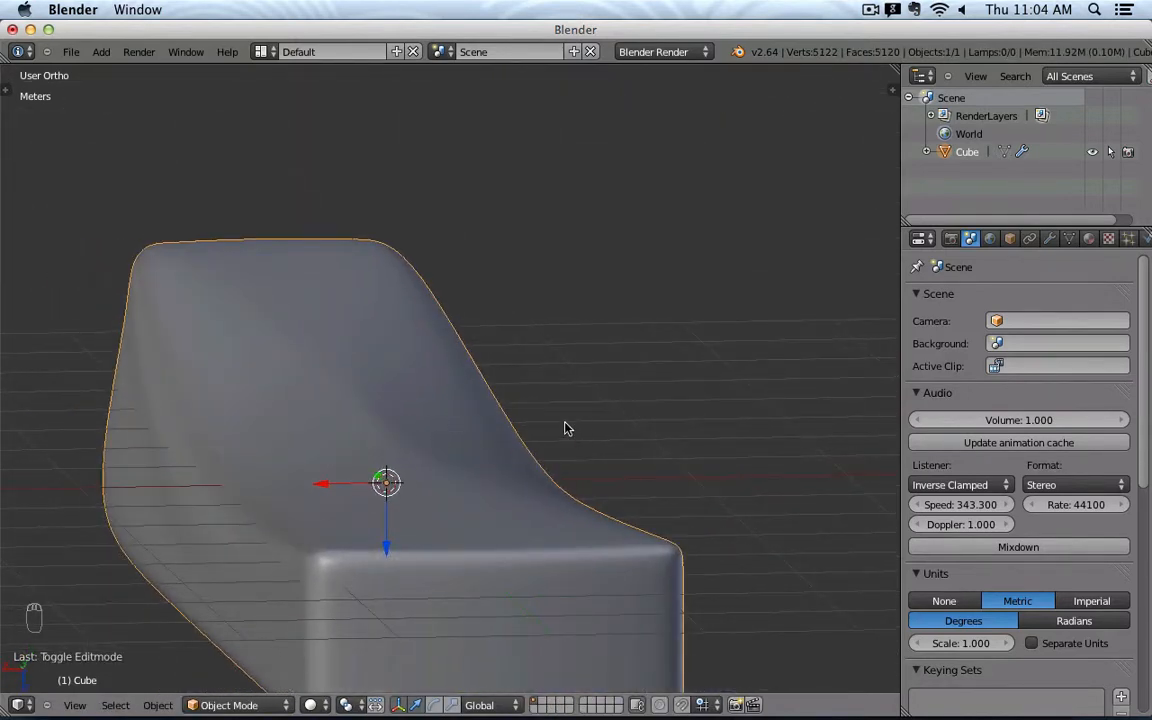
- Scale the four inner underside vertices back outward along X to roughly six times their spacing and check the surface in Object Mode
{"action": "key", "text": "Tab"}
{"action": "key", "text": "s"}
{"action": "key", "text": "x"}
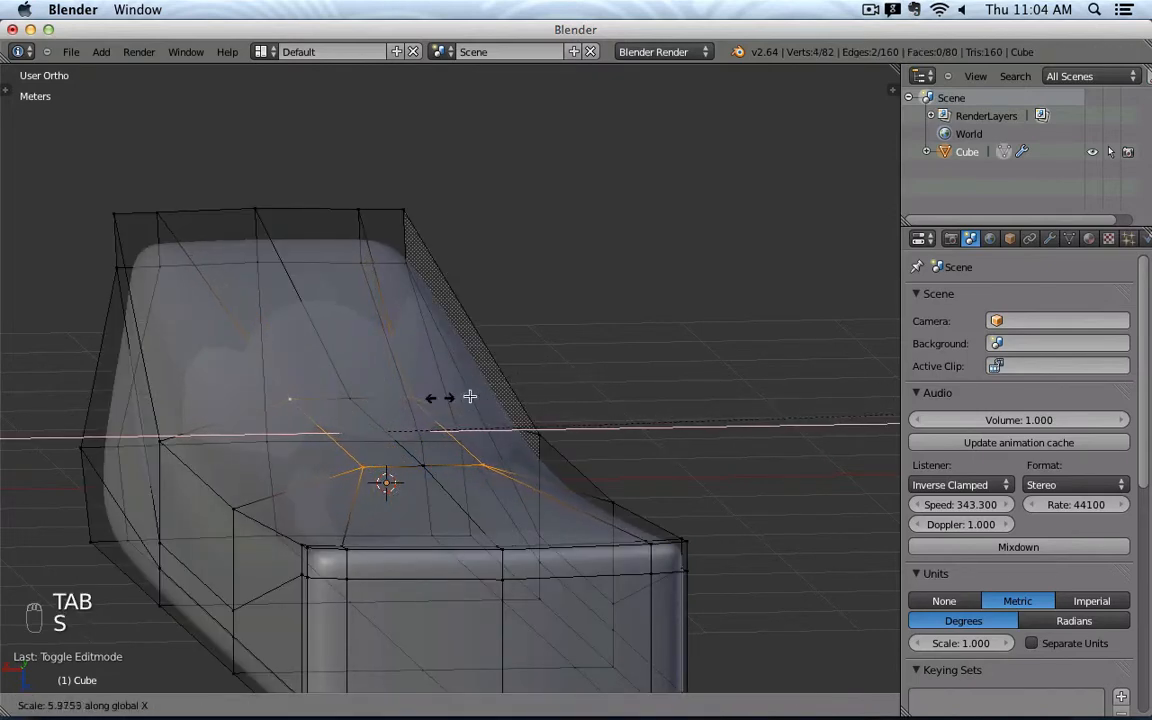
{"action": "left_click", "coordinate": [504, 386]}
{"action": "key", "text": "Tab"}
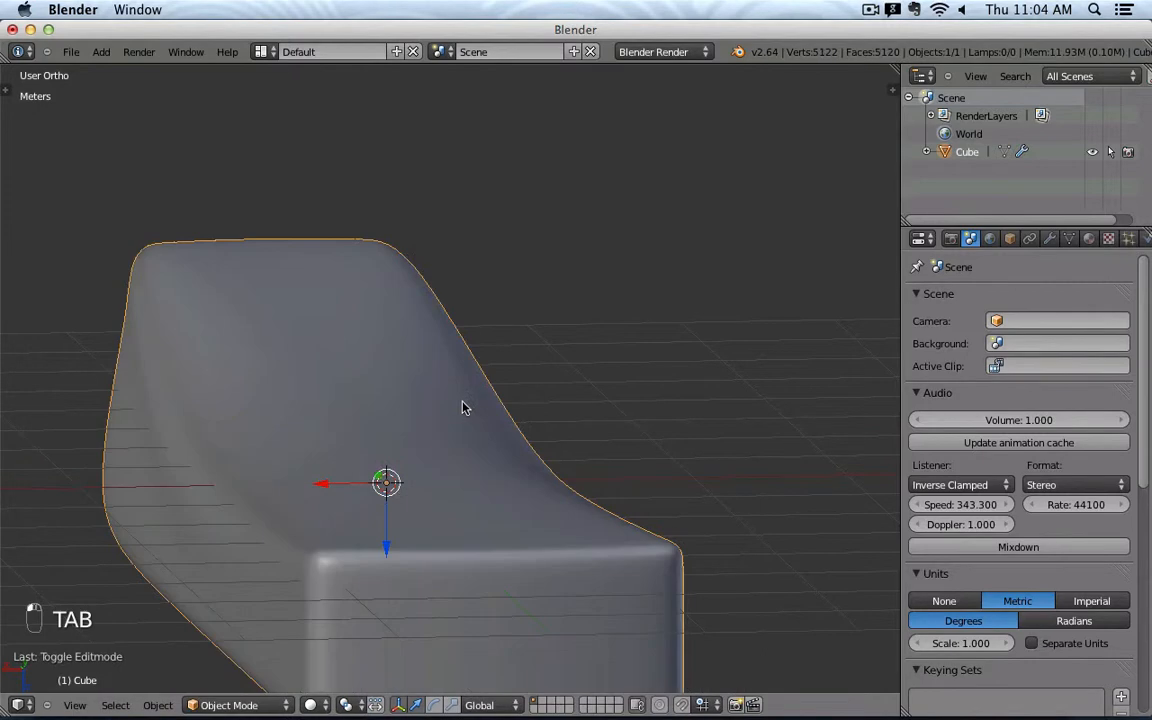
- Select the two centreline underside vertices on the middle cross loops, move them slightly along negative Z, and inspect the underside
{"action": "key", "text": "Tab"}
{"action": "right_click", "coordinate": [178, 452]}
{"action": "right_click", "coordinate": [277, 400]}
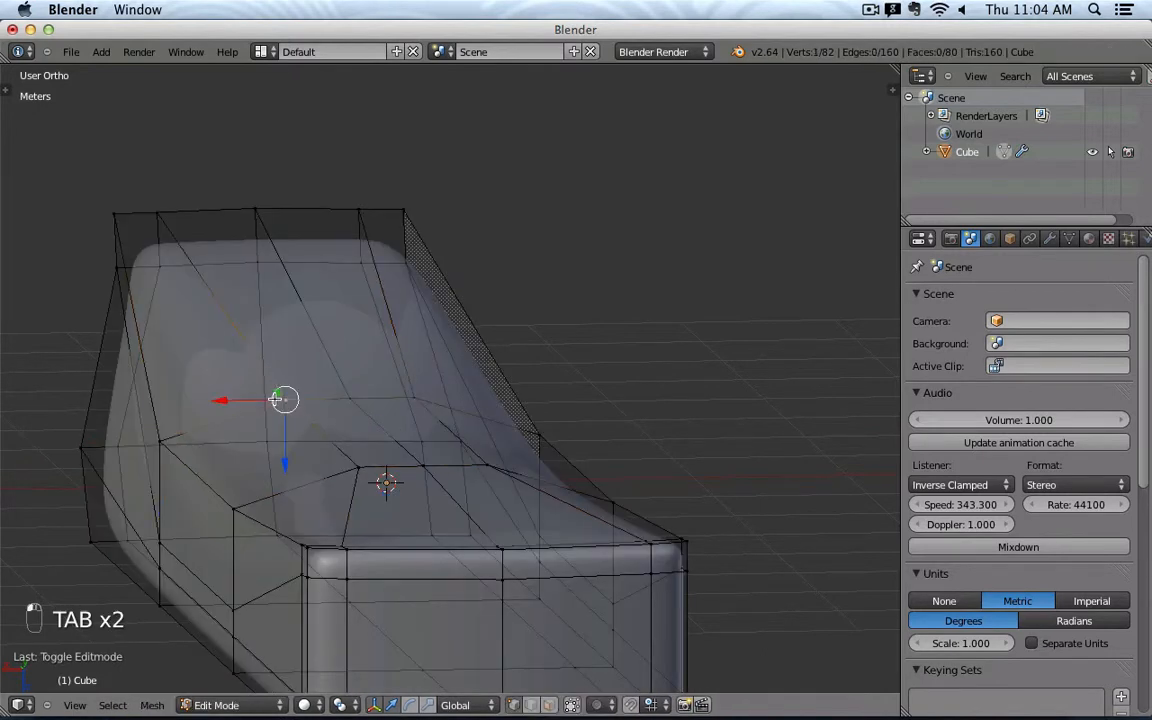
{"action": "right_click", "coordinate": [349, 394]}
{"action": "right_click", "coordinate": [424, 391]}
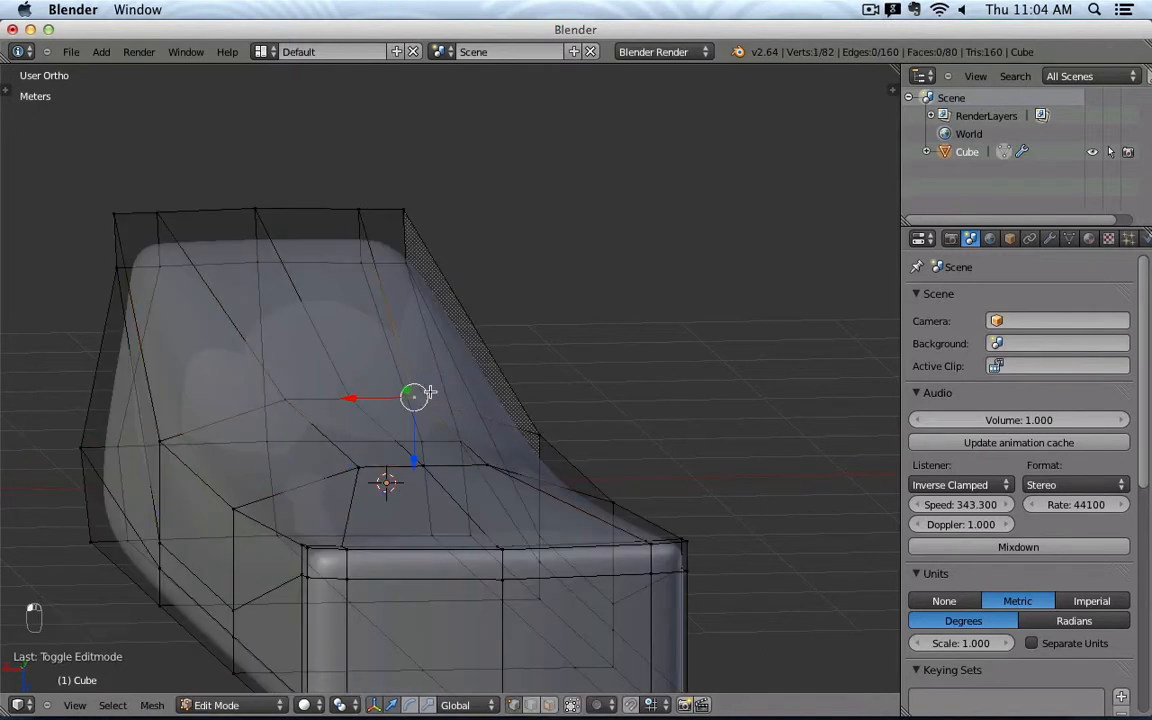
{"action": "right_click", "coordinate": [542, 428]}
{"action": "middle_click_drag", "start_coordinate": [502, 426], "coordinate": [479, 417]}
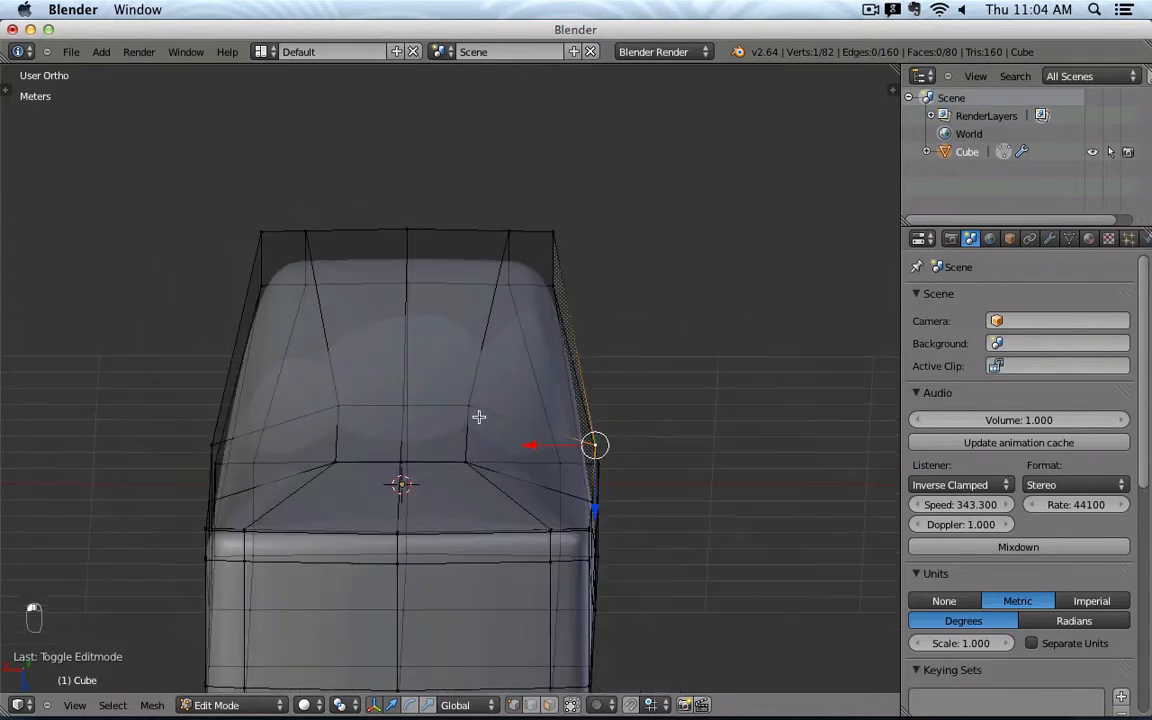
{"action": "right_click", "coordinate": [408, 398]}
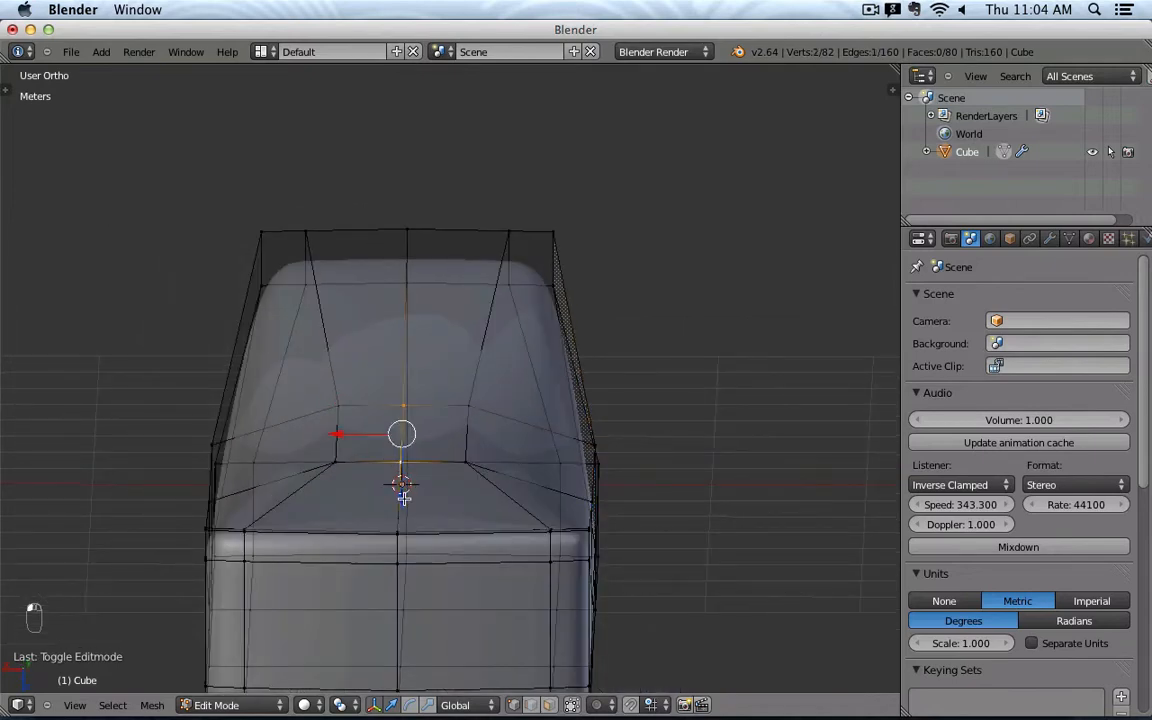
{"action": "left_click_drag", "start_coordinate": [404, 499], "coordinate": [403, 492]}
{"action": "key", "text": "Tab"}
{"action": "middle_click_drag", "start_coordinate": [442, 501], "coordinate": [388, 489]}
{"action": "scroll", "coordinate": [430, 500], "scroll_direction": "down", "scroll_amount": 4}
- Select the four outer underside edge vertices on the two middle cross loops and scale them to about 0.96 along X
{"action": "key", "text": "Tab"}
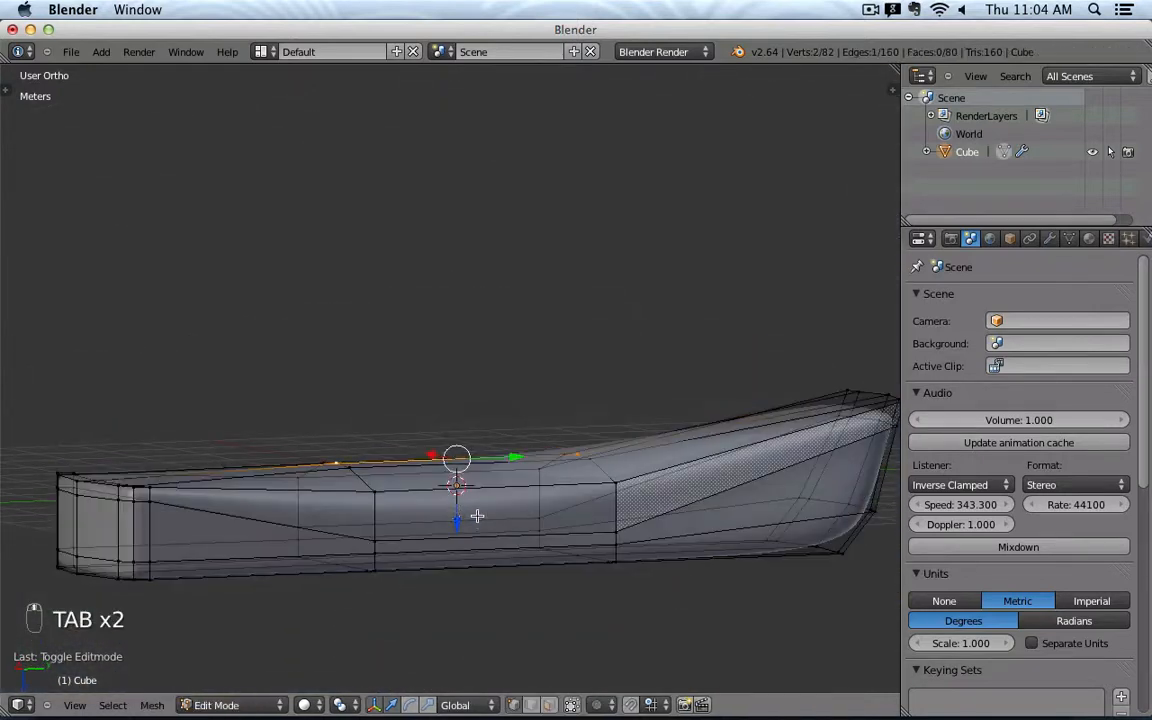
{"action": "middle_click_drag", "start_coordinate": [477, 516], "coordinate": [375, 468]}
{"action": "right_click", "coordinate": [368, 470]}
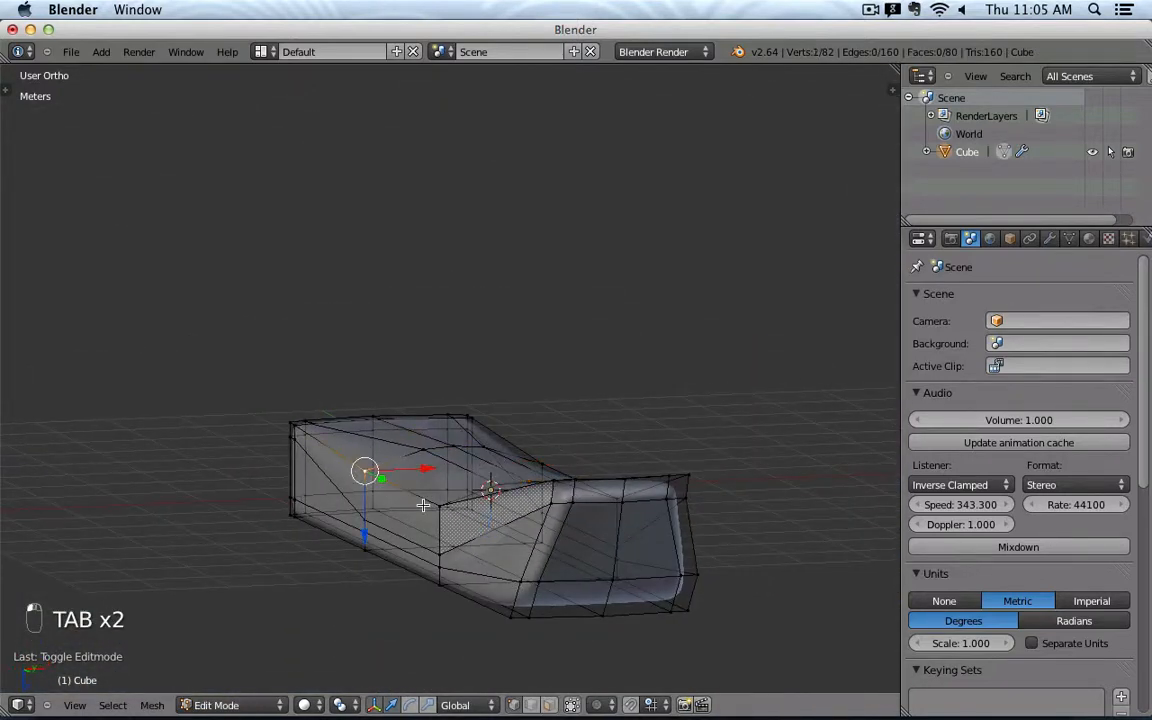
{"action": "middle_click_drag", "start_coordinate": [483, 463], "coordinate": [542, 496]}
{"action": "right_click", "coordinate": [604, 452], "text": "shift"}
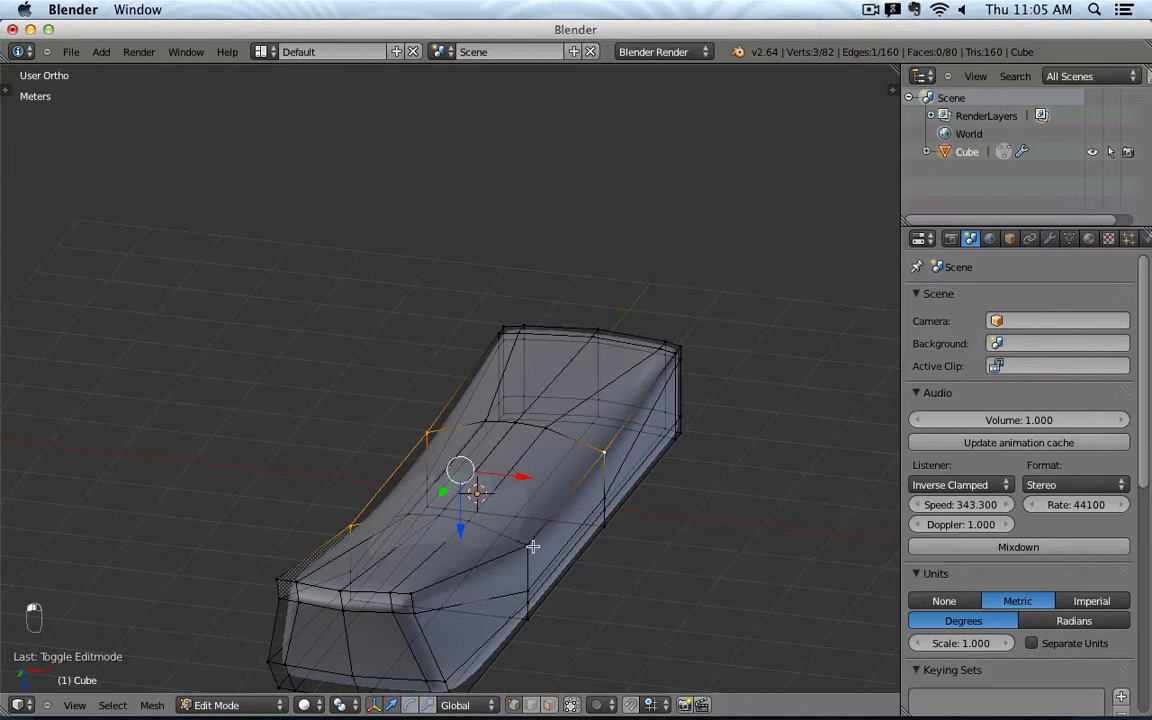
{"action": "right_click", "coordinate": [524, 545], "text": "shift"}
{"action": "key", "text": "s"}
{"action": "key", "text": "x"}
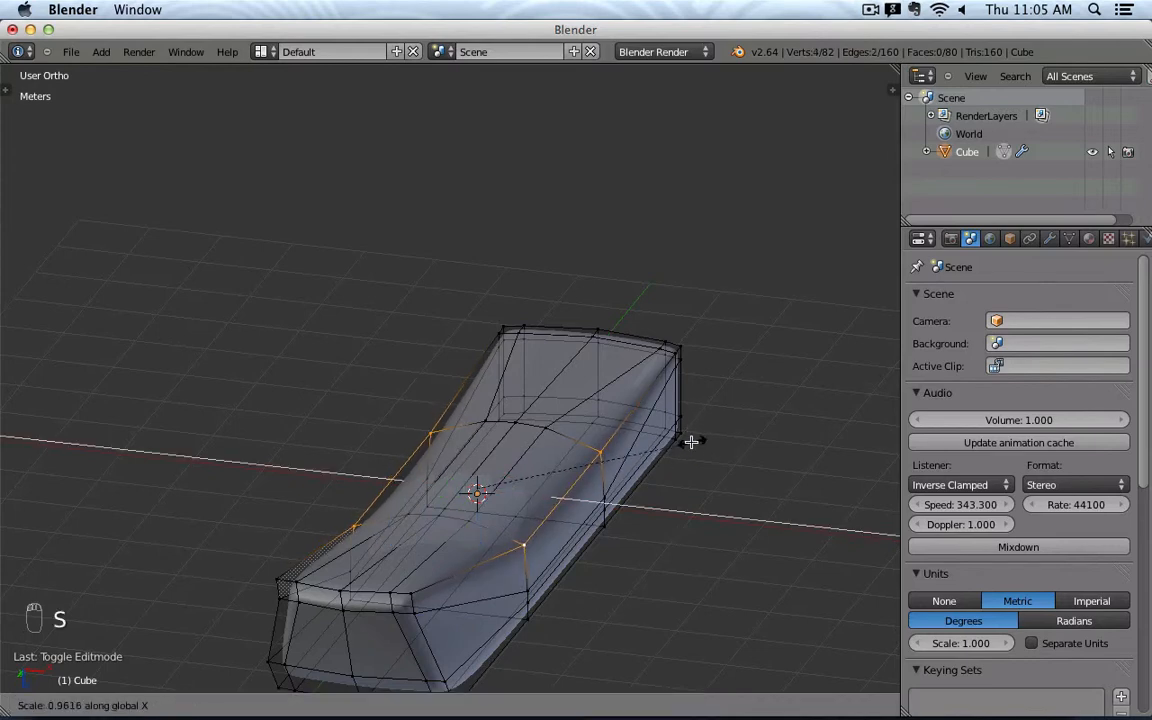
{"action": "left_click", "coordinate": [690, 444]}
{"action": "key", "text": "Tab"}
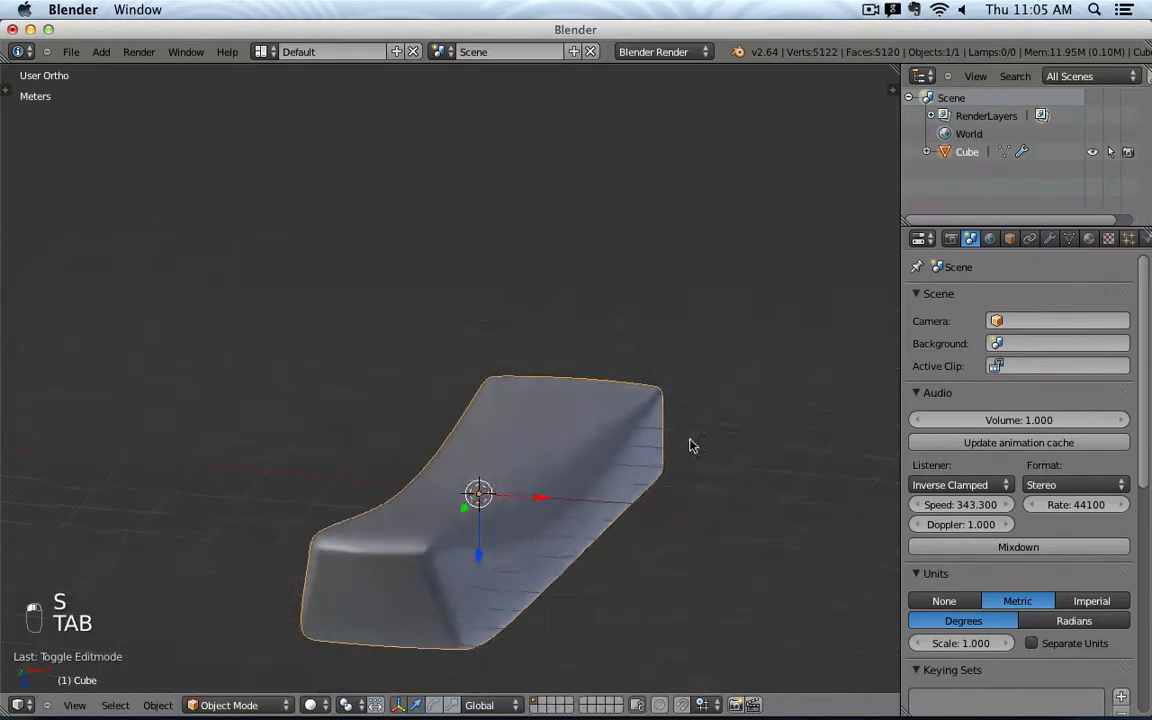
- Examine the smoothed block's overall shape from below, the front and the upper side in Object Mode
{"action": "middle_click_drag", "start_coordinate": [690, 444], "coordinate": [347, 517]}
{"action": "middle_click_drag", "start_coordinate": [540, 499], "coordinate": [640, 403]}
{"action": "key", "text": "KP_1"}
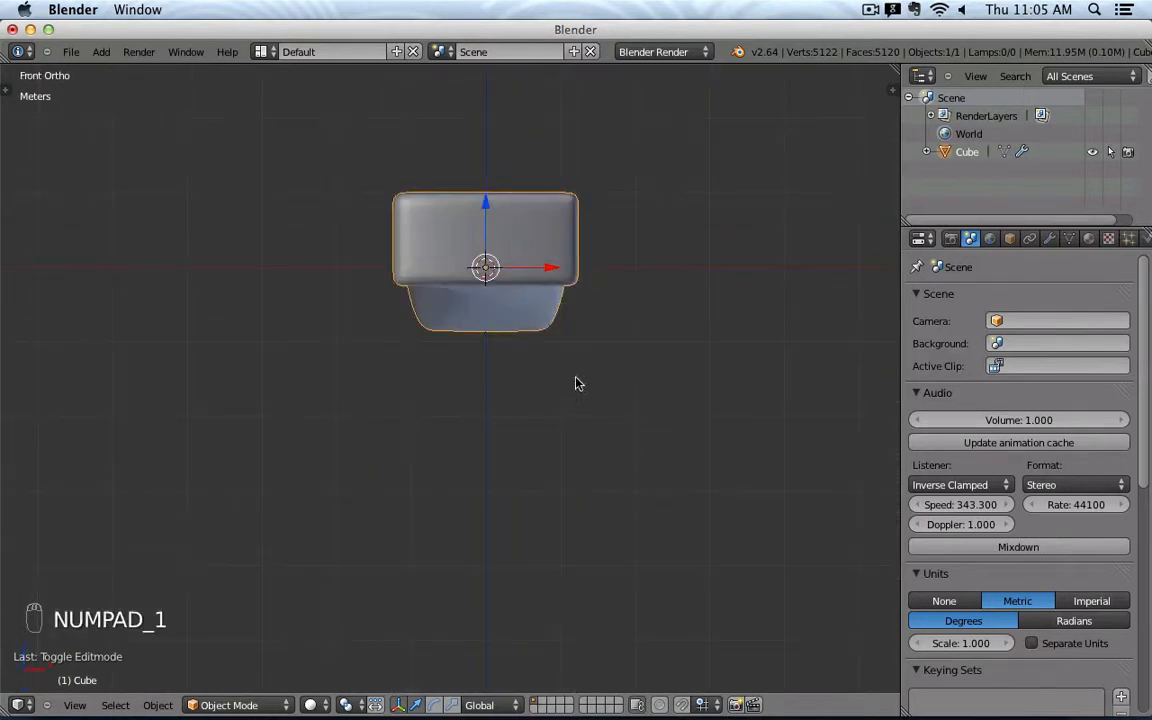
{"action": "middle_click_drag", "start_coordinate": [575, 383], "coordinate": [567, 446]}
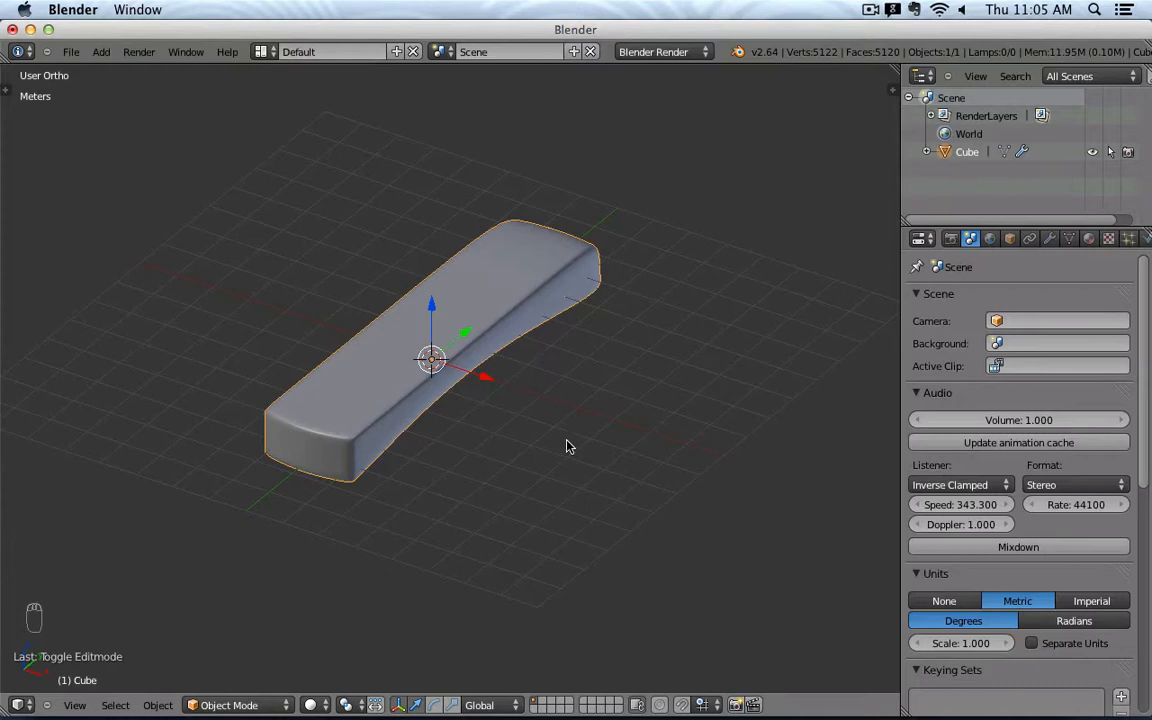
{"action": "middle_click_drag", "start_coordinate": [566, 446], "coordinate": [543, 424]}
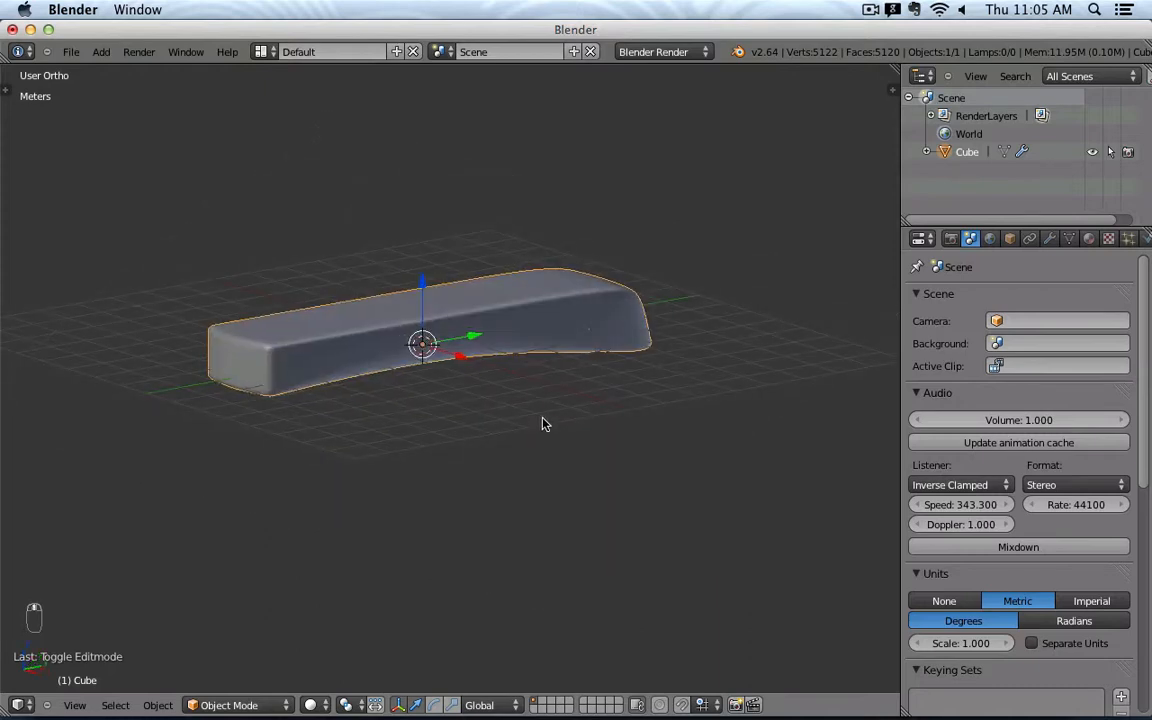